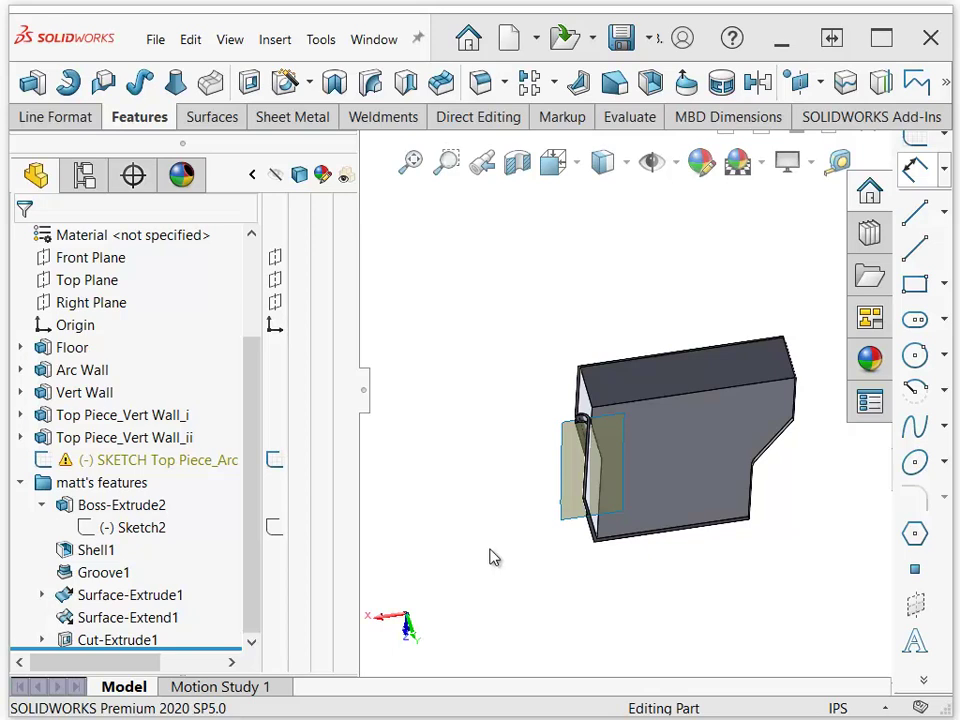
# Step: Examine the shelled box part from several angles, including its notched side wall and open interior
pyautogui.press('Up')
pyautogui.press('Up')
pyautogui.press('Up')
pyautogui.press('Up')
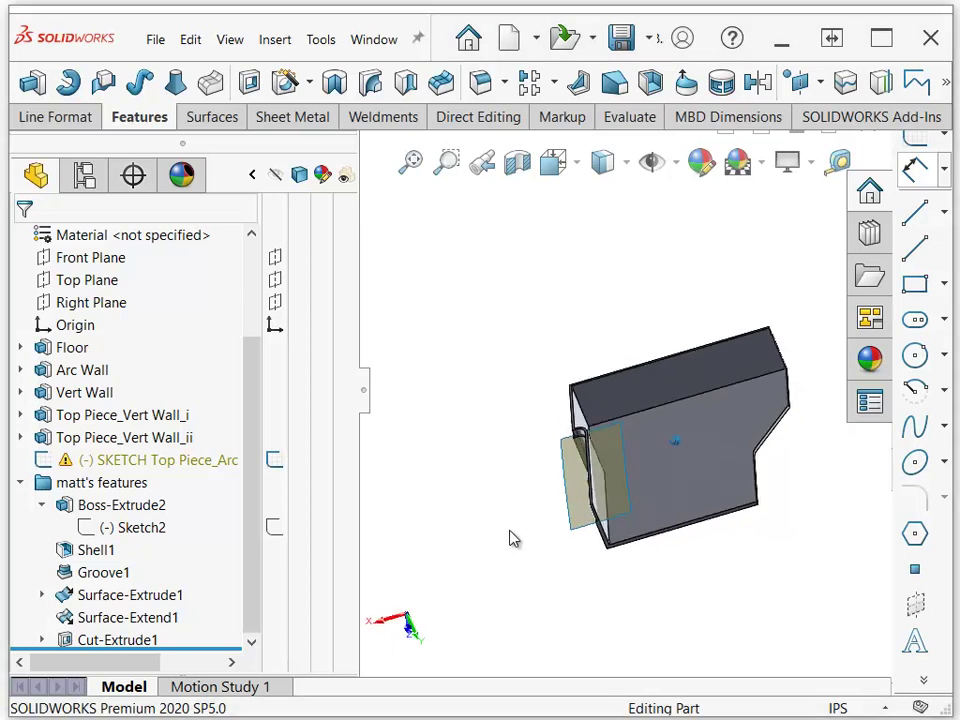
pyautogui.press('Up')
pyautogui.press('Up')
pyautogui.press('Up')
pyautogui.press('Up')
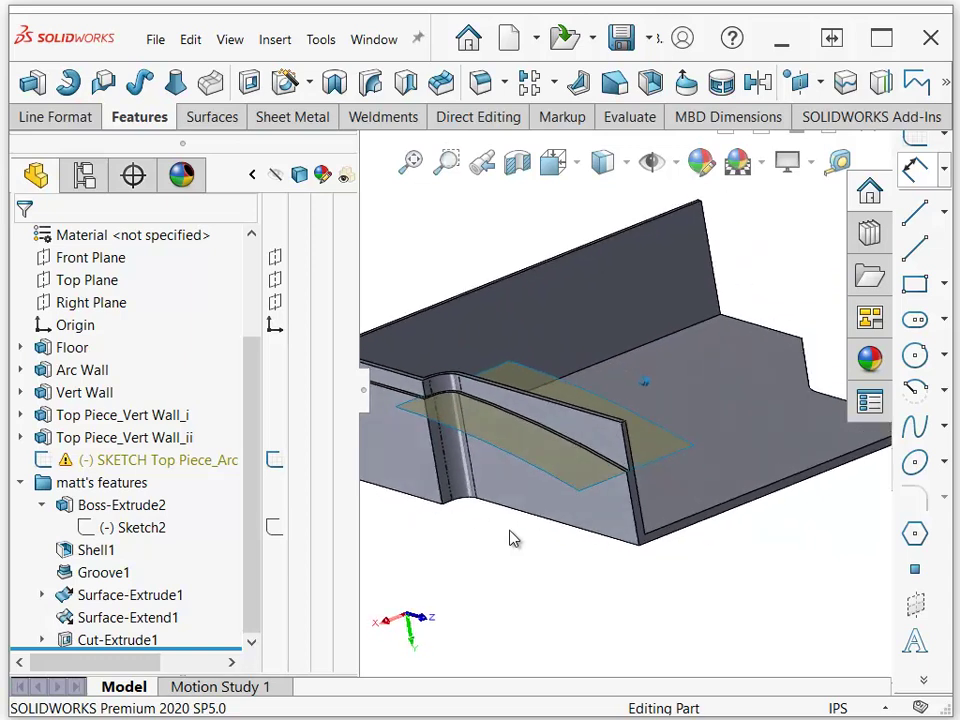
pyautogui.press('z')
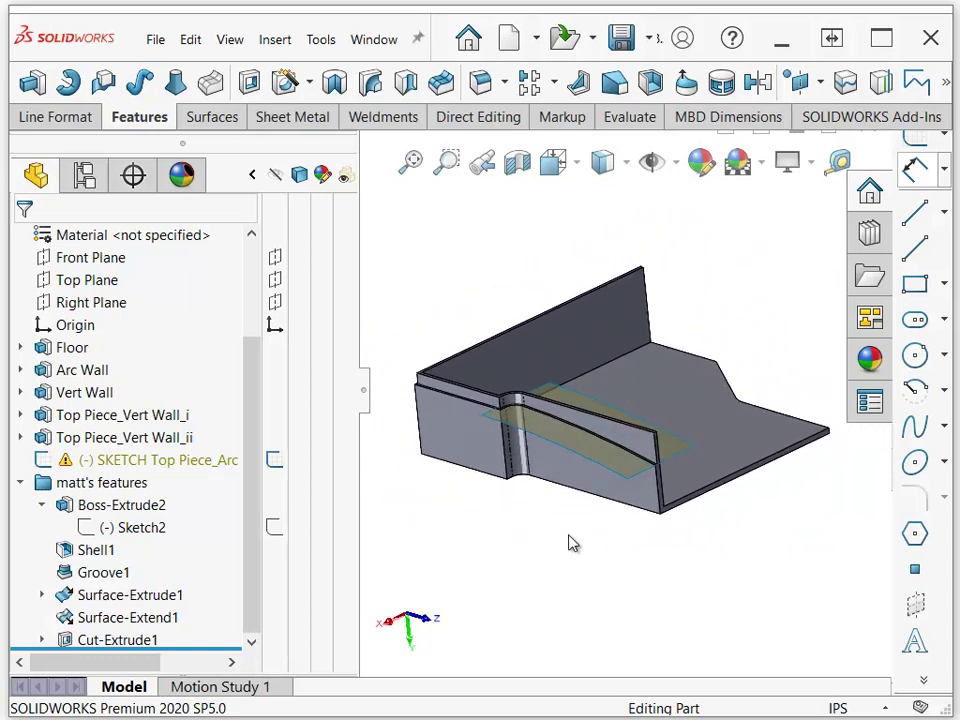
# Step: Open Sketch2 under Boss-Extrude2 to review the box's base profile and its dimensions, and exit the sketch
pyautogui.click(129, 527)
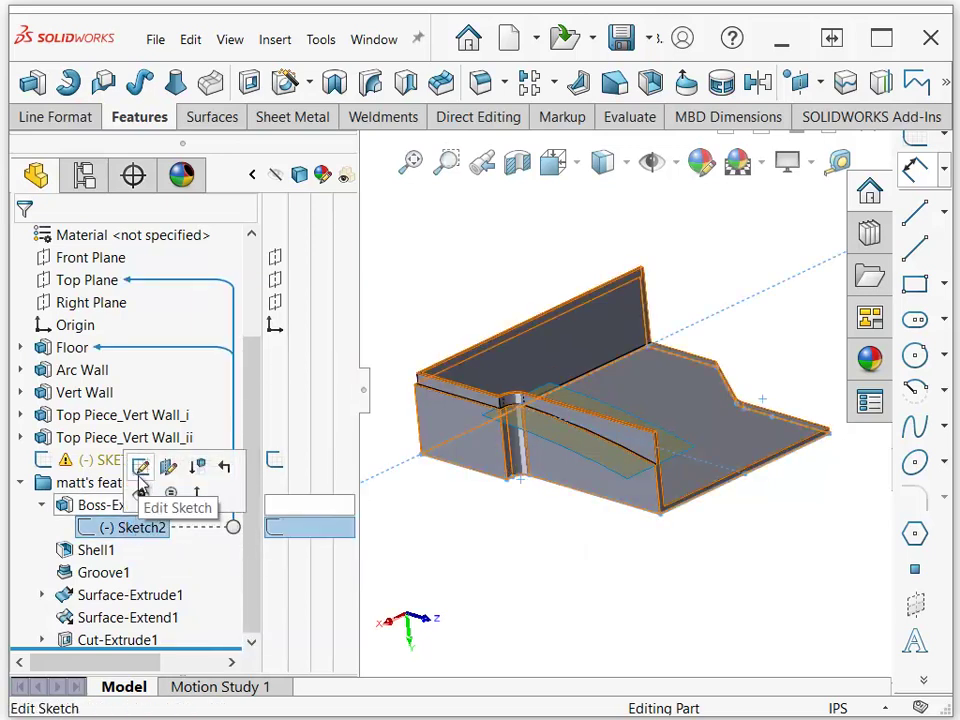
pyautogui.click(140, 478)
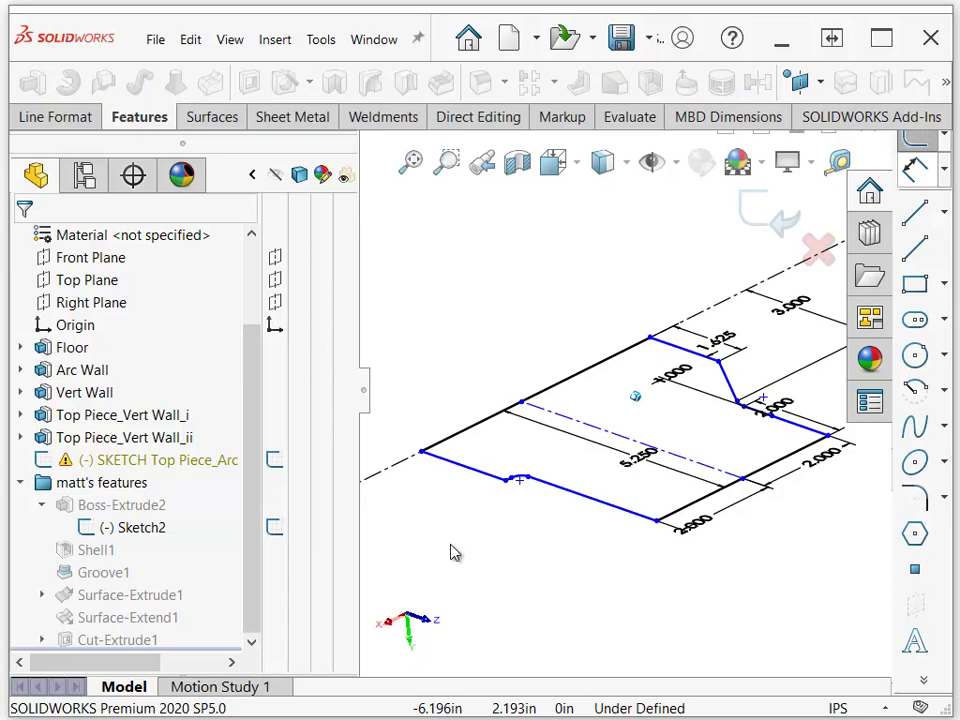
pyautogui.click(765, 237)
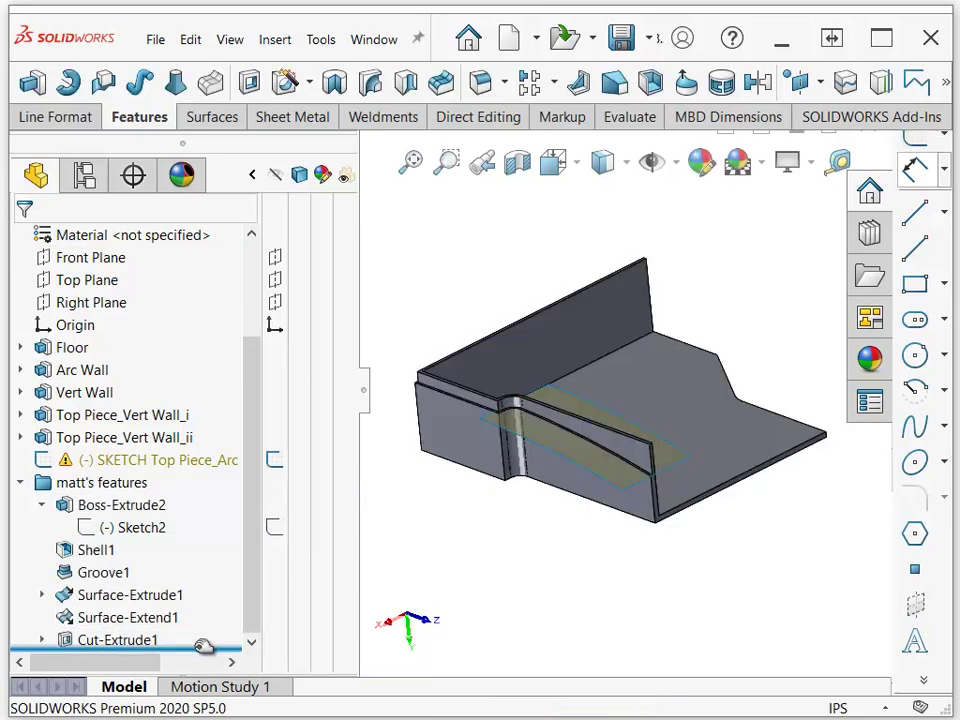
# Step: Roll the model back to just after Boss-Extrude2 and inspect the solid block's notched side face and Sketch2 profile
pyautogui.moveTo(204, 647)
pyautogui.mouseDown()
pyautogui.moveTo(184, 551)
pyautogui.moveTo(135, 538)
pyautogui.mouseUp()
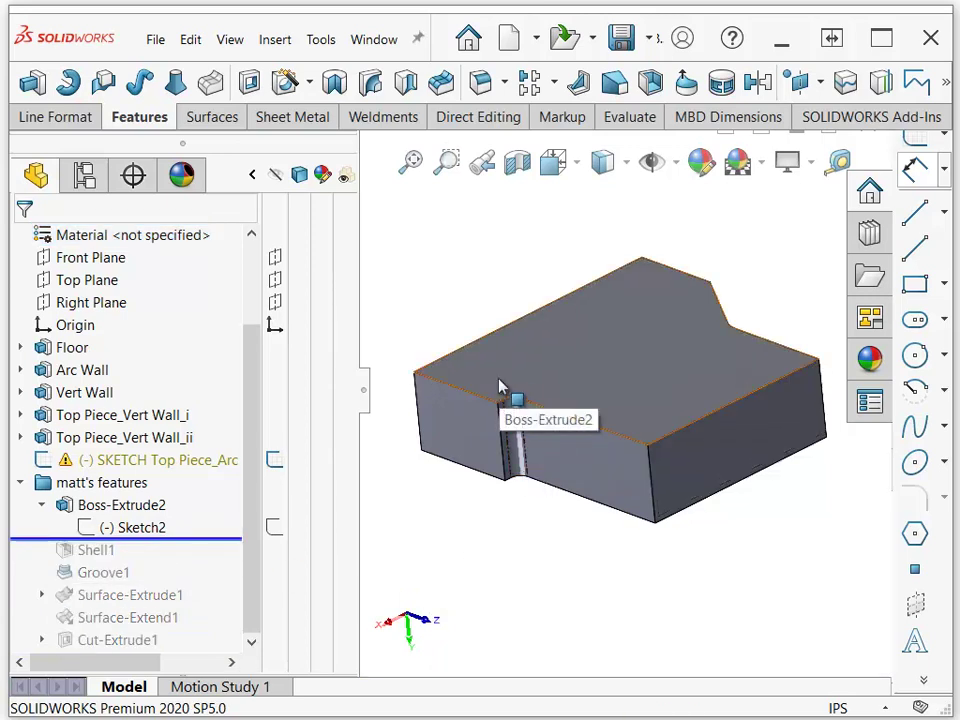
pyautogui.click(562, 473)
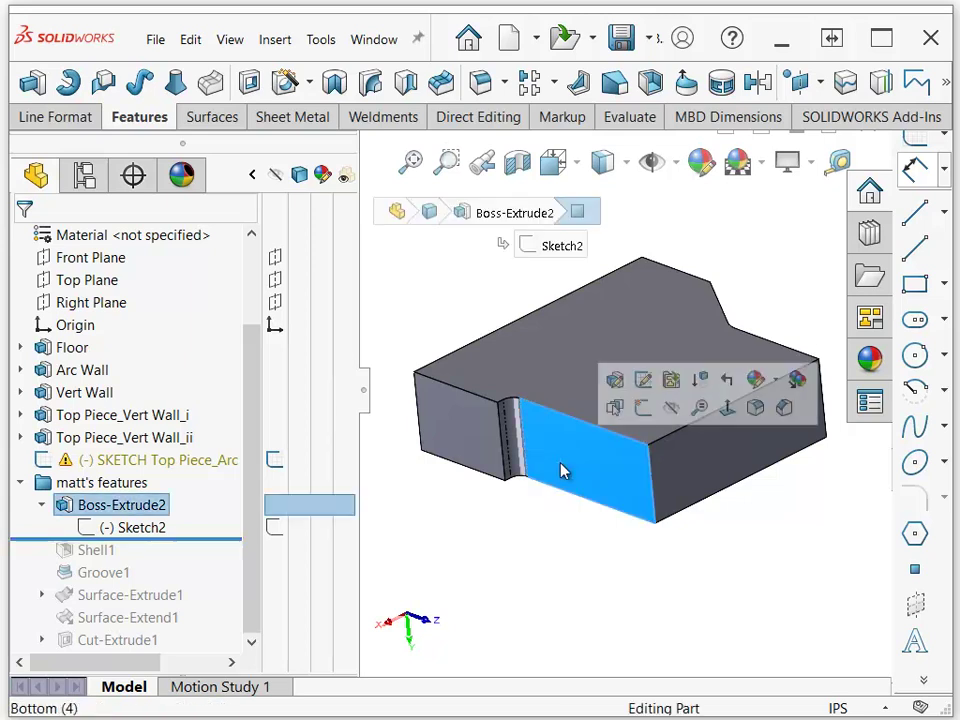
pyautogui.click(533, 521)
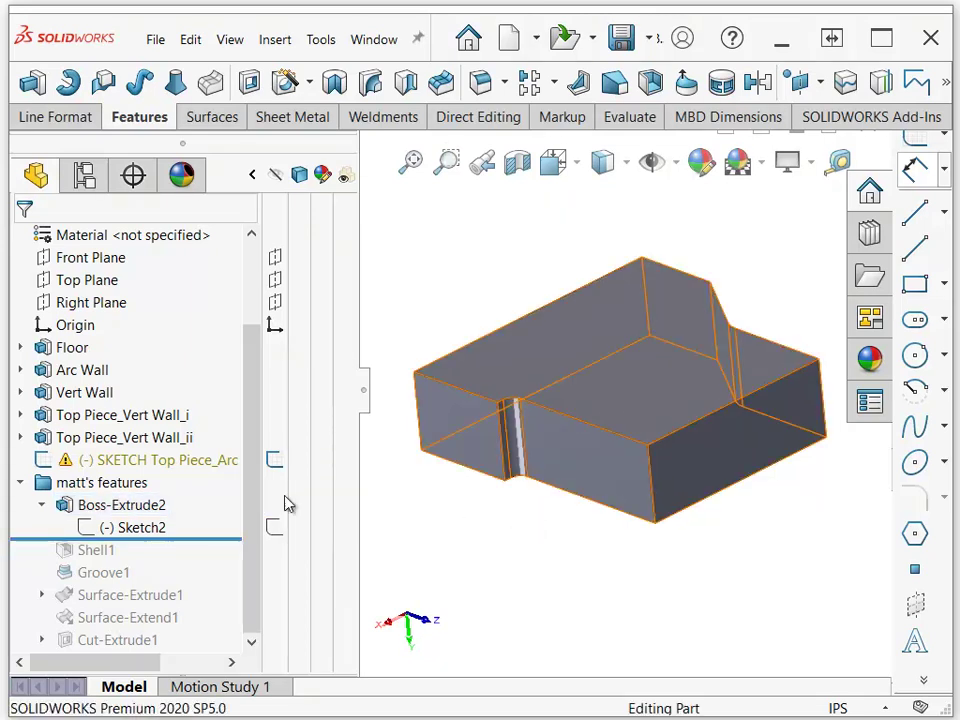
pyautogui.click(127, 528)
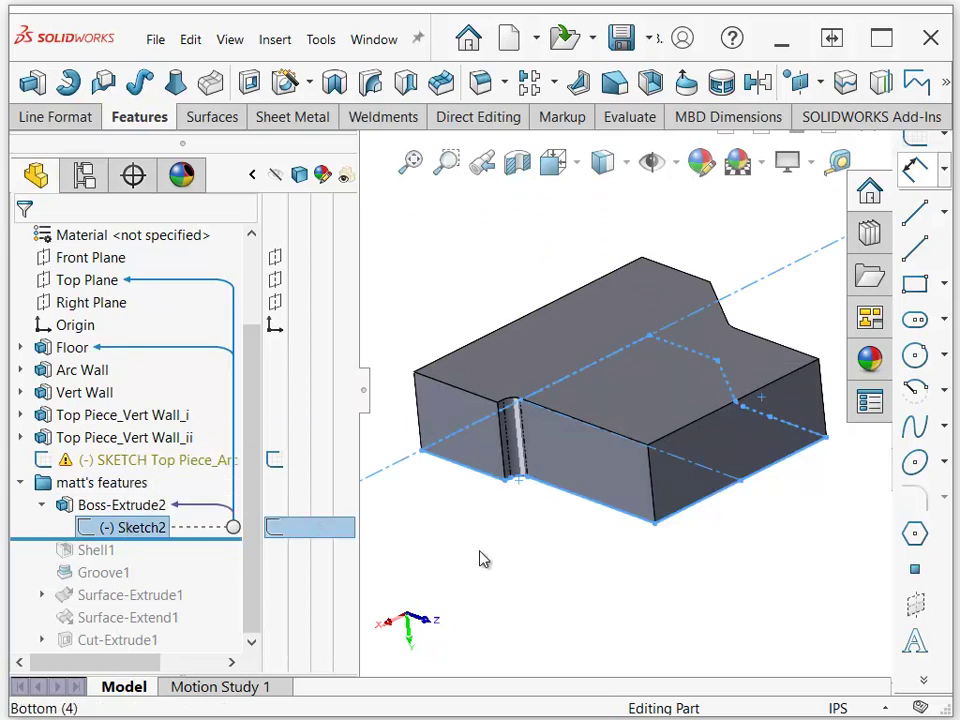
pyautogui.click(489, 561)
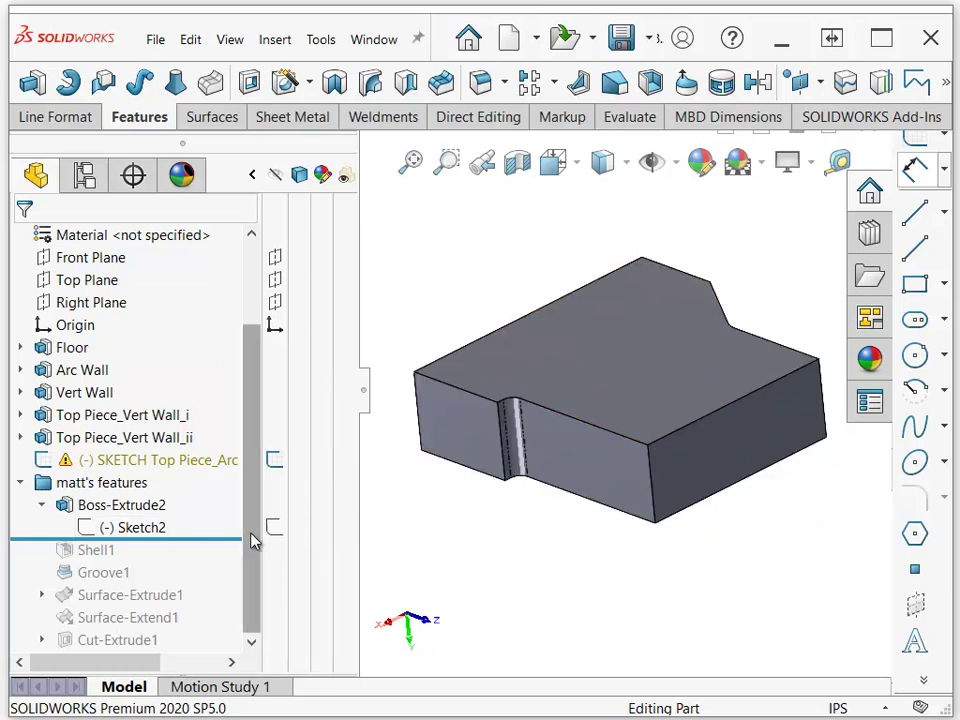
# Step: Roll the model forward to just after Shell1 and view the hollowed body
pyautogui.moveTo(214, 540); pyautogui.dragTo(205, 566)
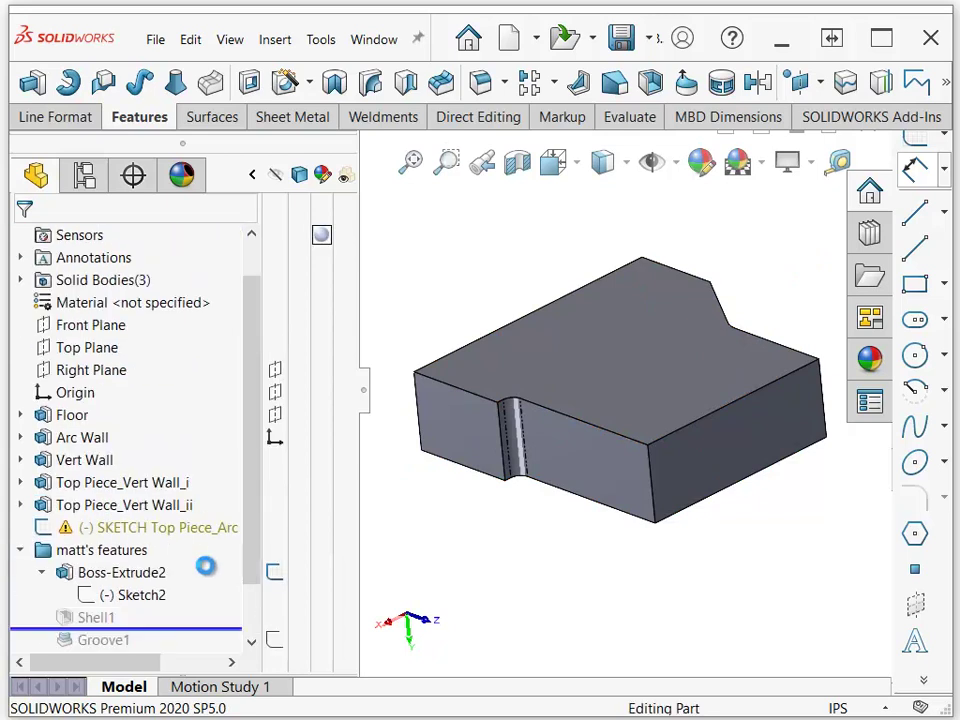
pyautogui.moveTo(285, 588); pyautogui.dragTo(420, 574, button='middle')
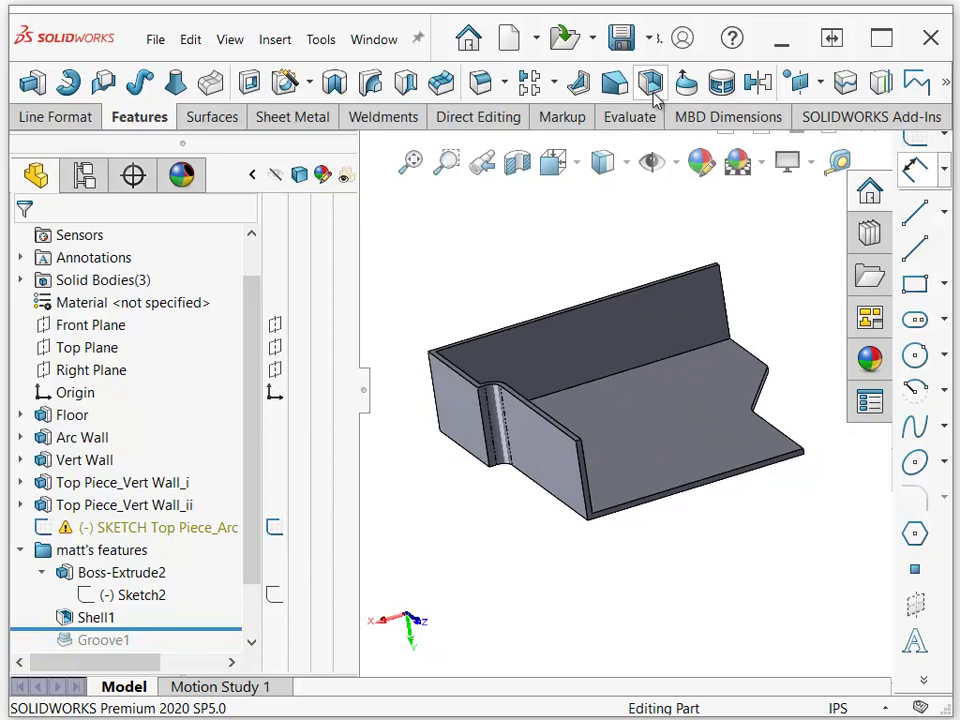
pyautogui.scroll(1, 503, 249)
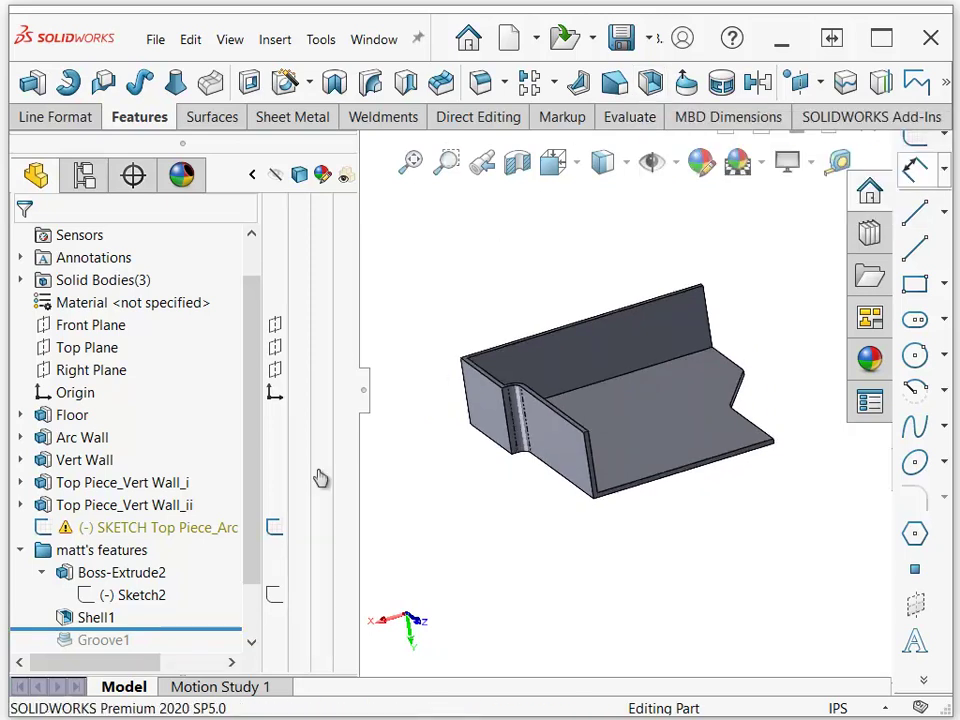
# Step: Open Shell1's definition, review its thickness, removed faces and multi-thickness settings around the block, and accept it
pyautogui.click(99, 617)
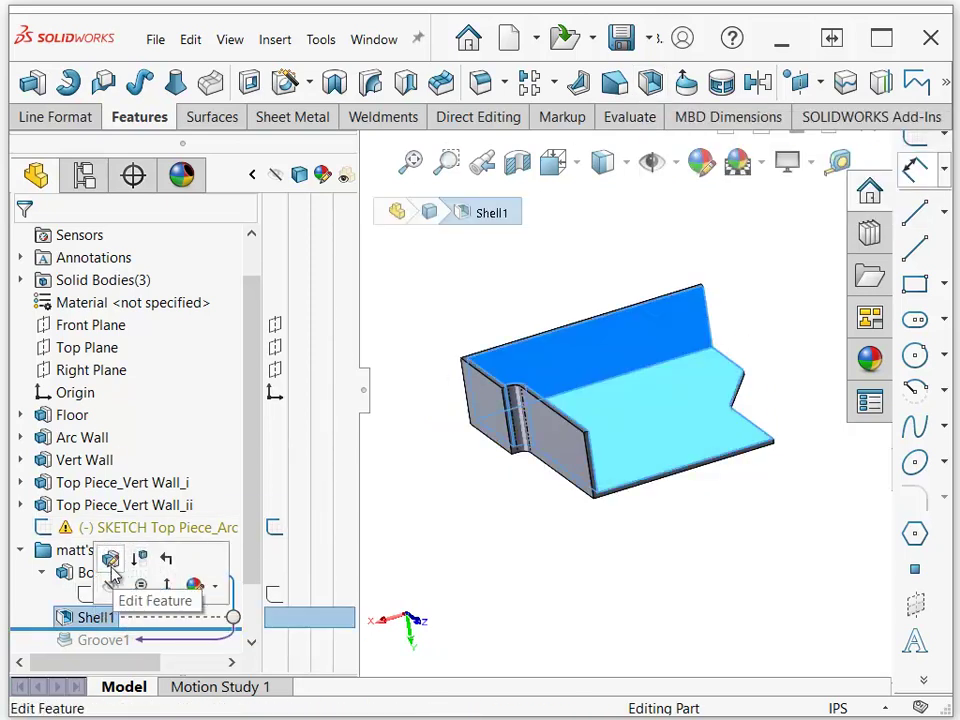
pyautogui.click(107, 559)
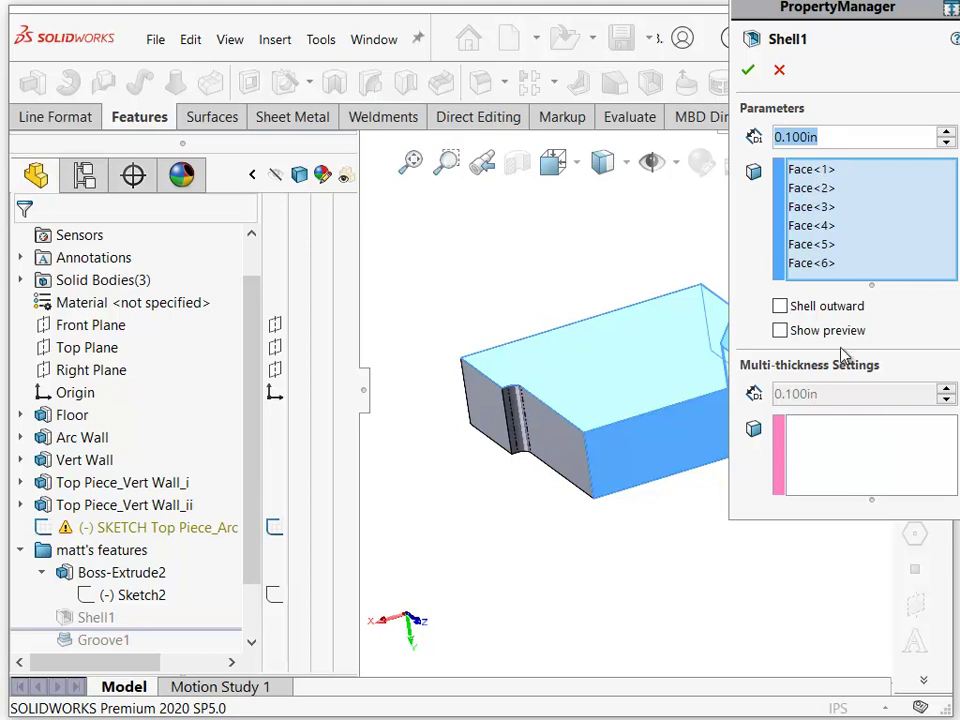
pyautogui.click(833, 452)
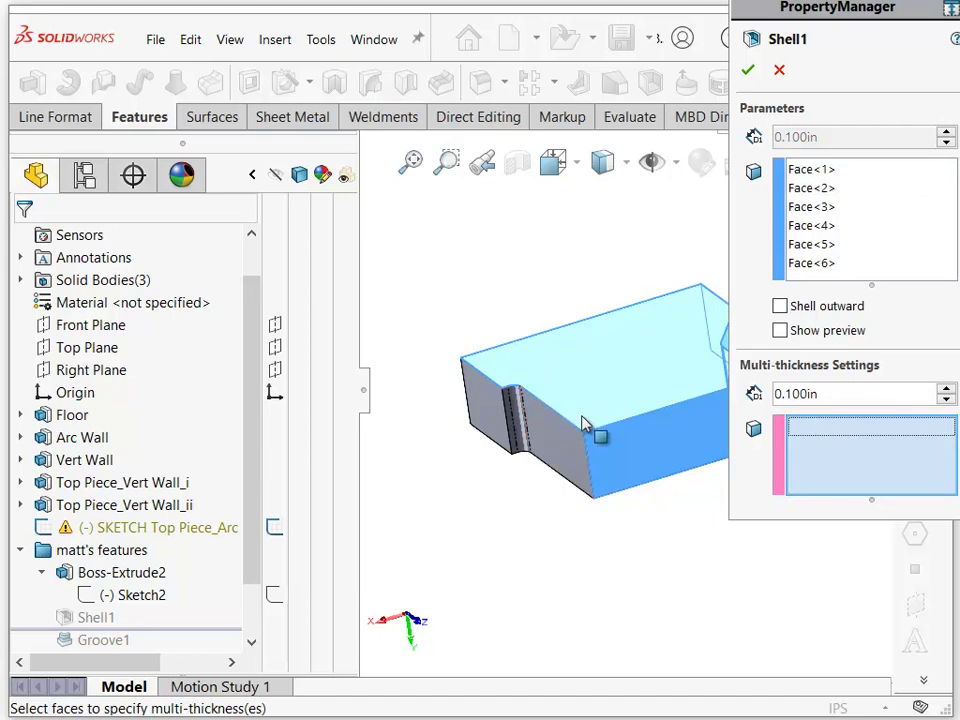
pyautogui.scroll(-5, 568, 432)
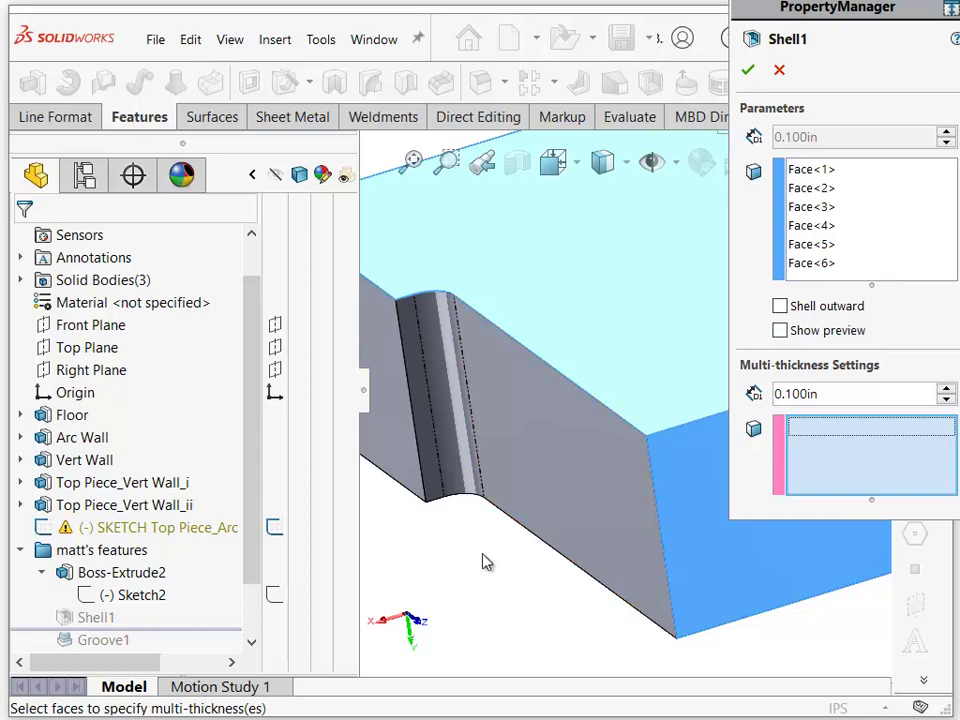
pyautogui.moveTo(482, 562); pyautogui.dragTo(677, 456, button='middle')
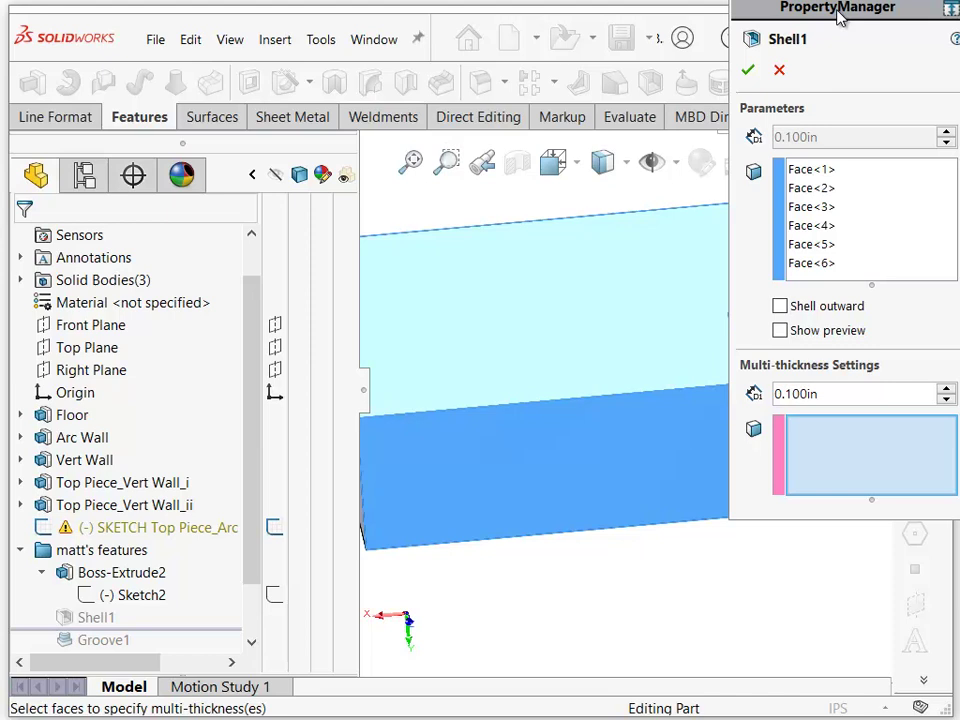
pyautogui.moveTo(834, 19); pyautogui.dragTo(195, 143)
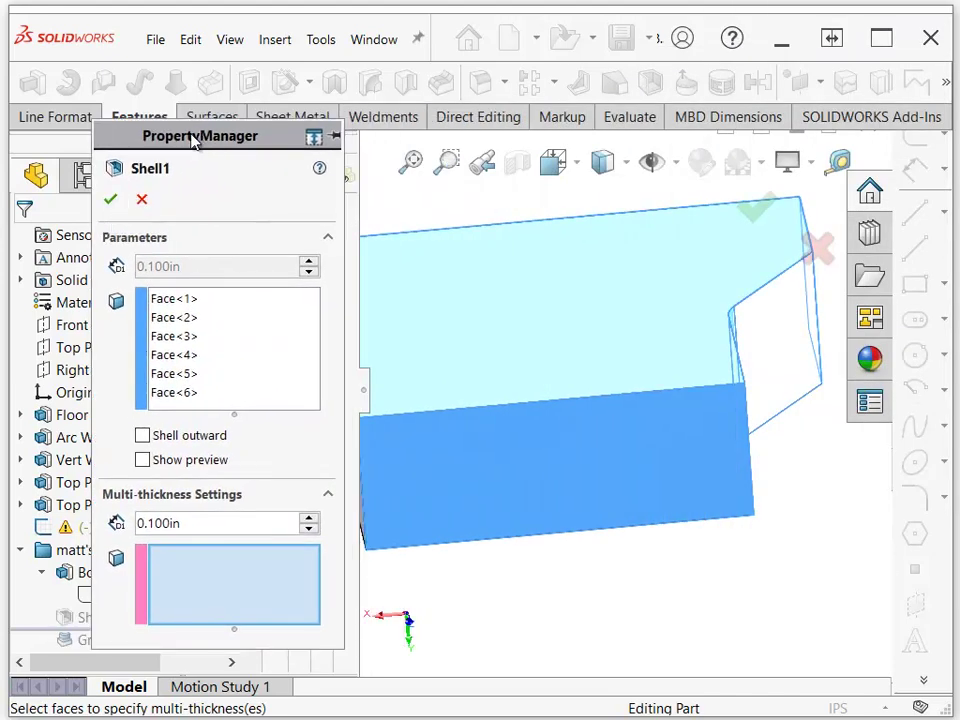
pyautogui.moveTo(451, 270); pyautogui.dragTo(331, 352, button='middle')
pyautogui.moveTo(560, 500)
pyautogui.mouseDown(button='middle')
pyautogui.moveTo(587, 516)
pyautogui.moveTo(718, 485)
pyautogui.moveTo(780, 430)
pyautogui.moveTo(748, 398)
pyautogui.moveTo(703, 439)
pyautogui.moveTo(560, 408)
pyautogui.moveTo(540, 386)
pyautogui.moveTo(606, 420)
pyautogui.moveTo(624, 444)
pyautogui.moveTo(613, 448)
pyautogui.moveTo(628, 444)
pyautogui.moveTo(628, 431)
pyautogui.mouseUp(button='middle')
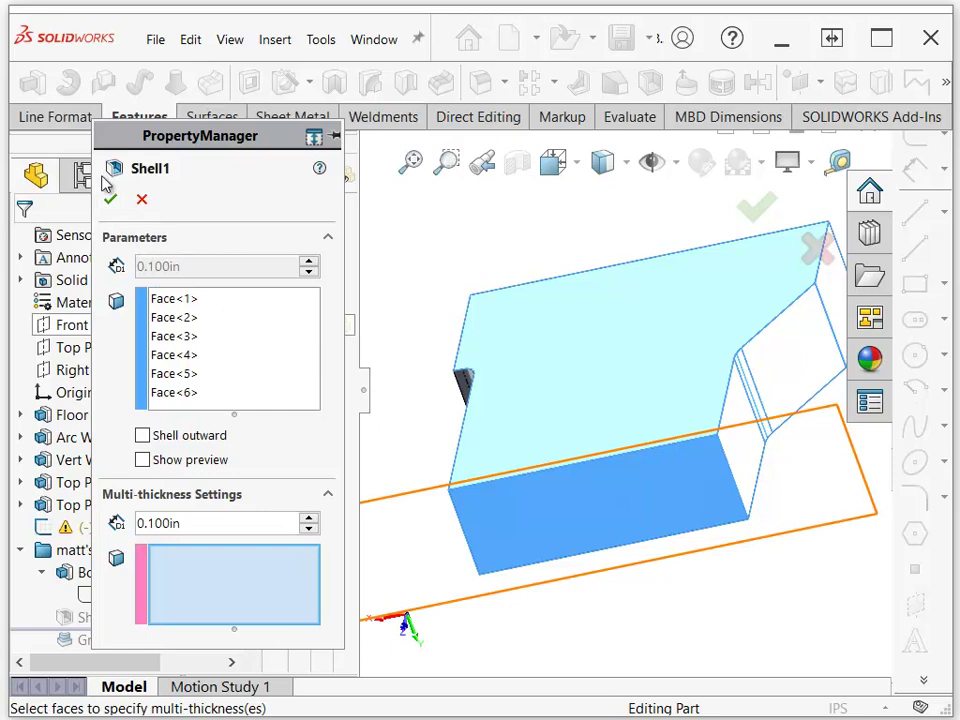
pyautogui.click(112, 201)
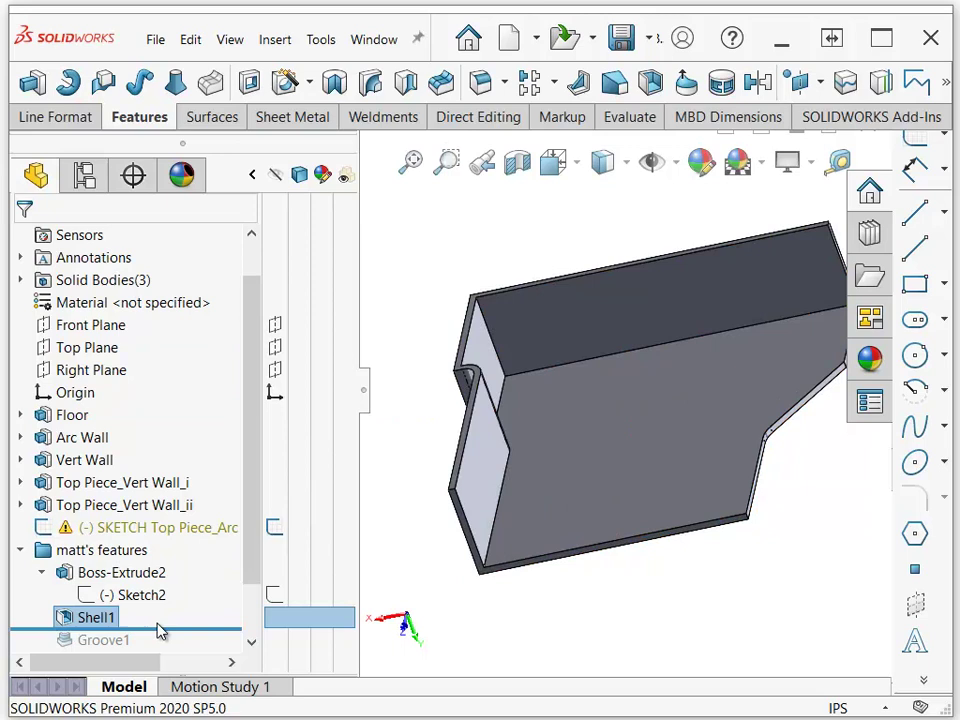
# Step: Roll the model forward to just after Groove1 and locate the Lip/Groove command among the fastening features
pyautogui.moveTo(167, 628); pyautogui.dragTo(113, 585)
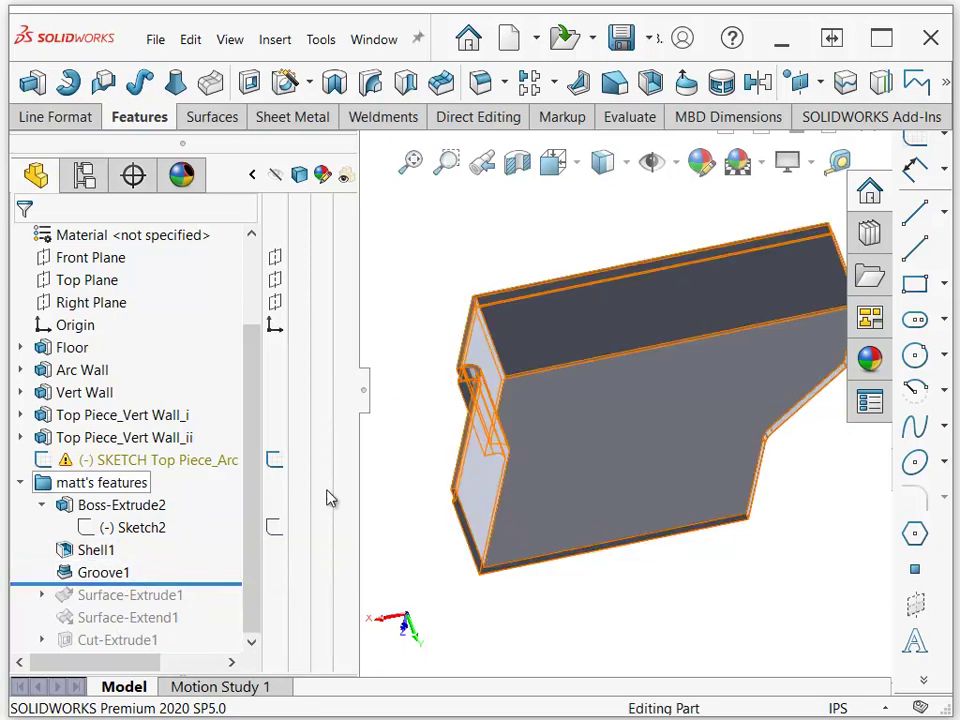
pyautogui.click(281, 45)
pyautogui.moveTo(405, 72)
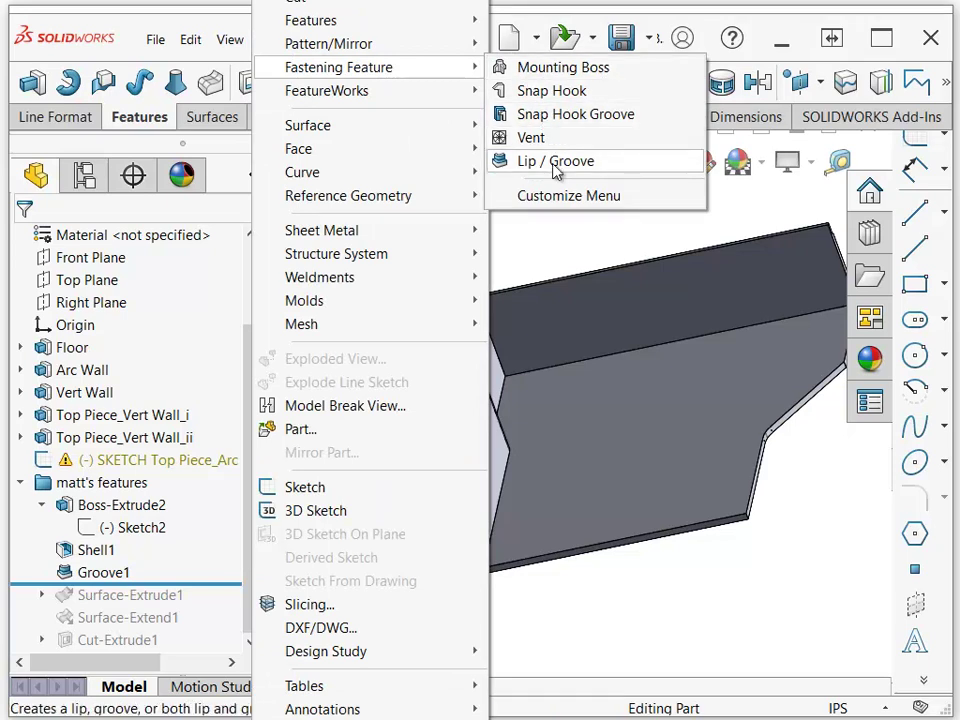
pyautogui.click(614, 615)
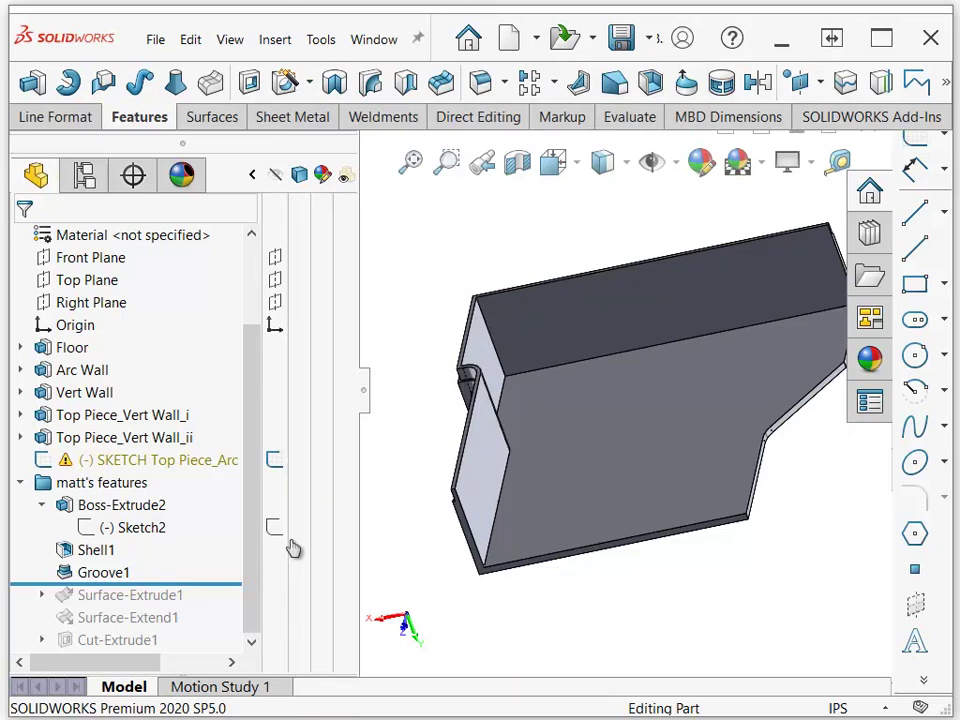
# Step: Open Groove1's definition and review its body selection and the vertical edge that defines the groove direction
pyautogui.click(99, 581)
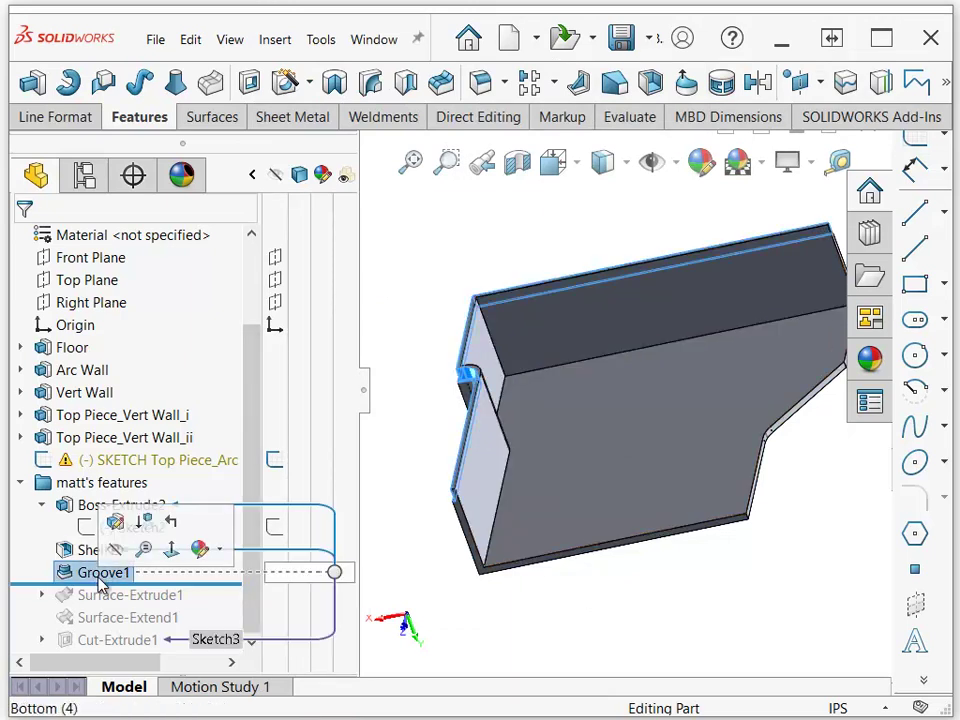
pyautogui.click(111, 522)
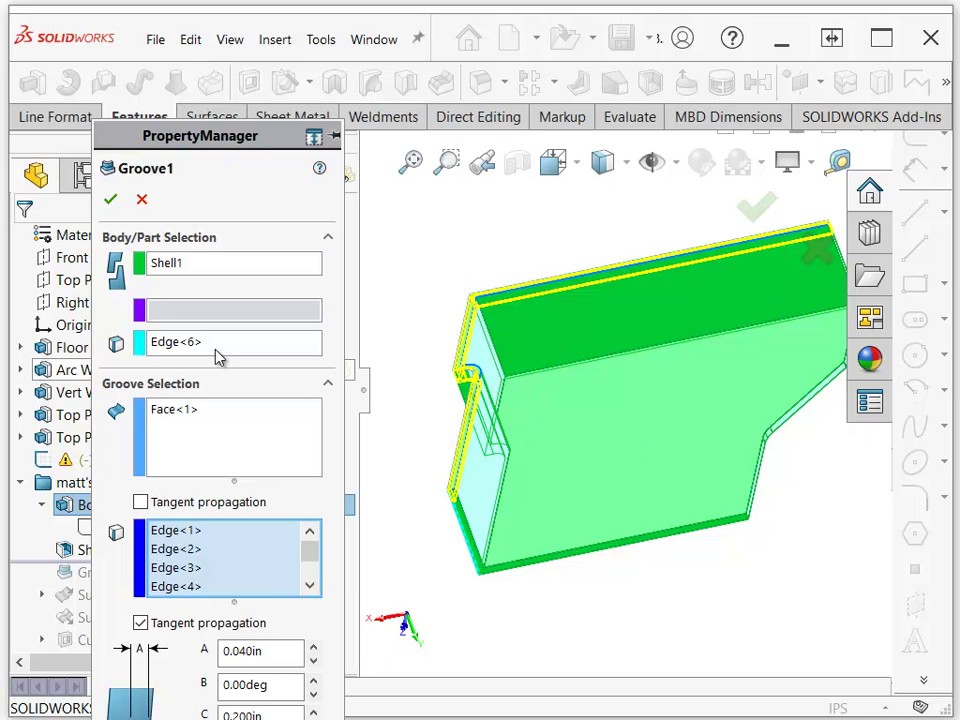
pyautogui.click(175, 347)
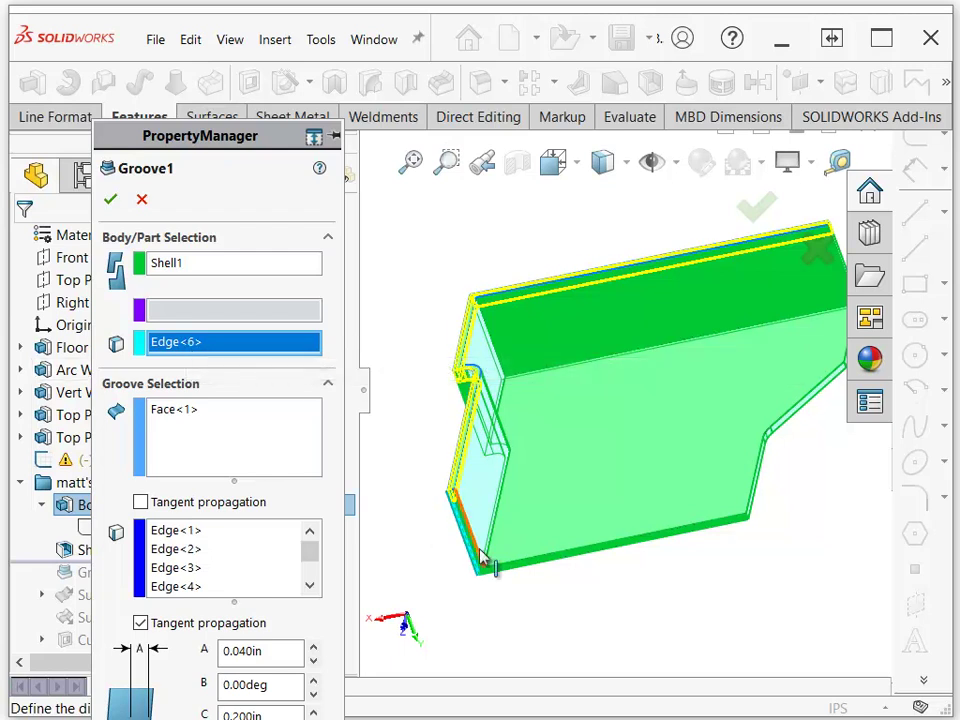
pyautogui.moveTo(482, 561); pyautogui.dragTo(577, 583, button='middle')
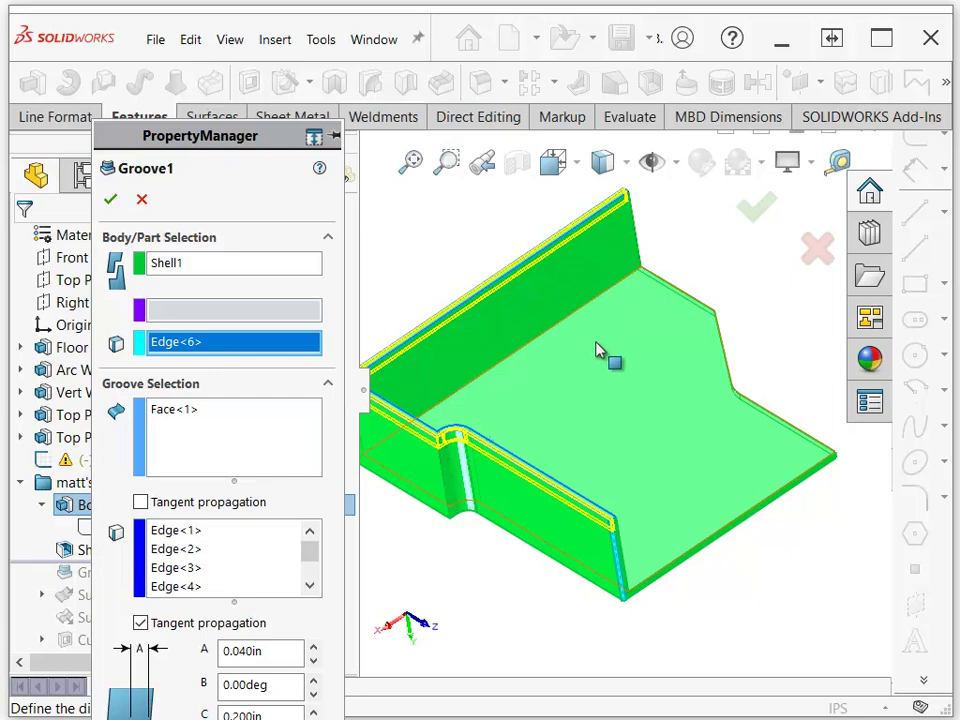
# Step: Inspect the rim face selected for the groove and the edges along which it removes material
pyautogui.click(170, 418)
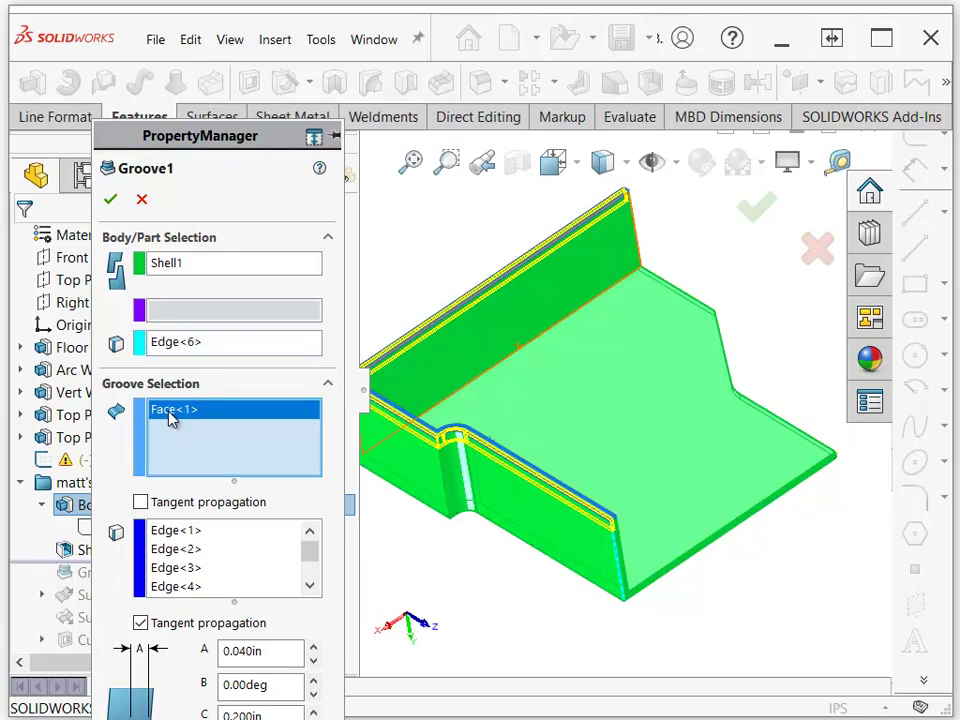
pyautogui.moveTo(420, 470); pyautogui.dragTo(519, 467, button='middle')
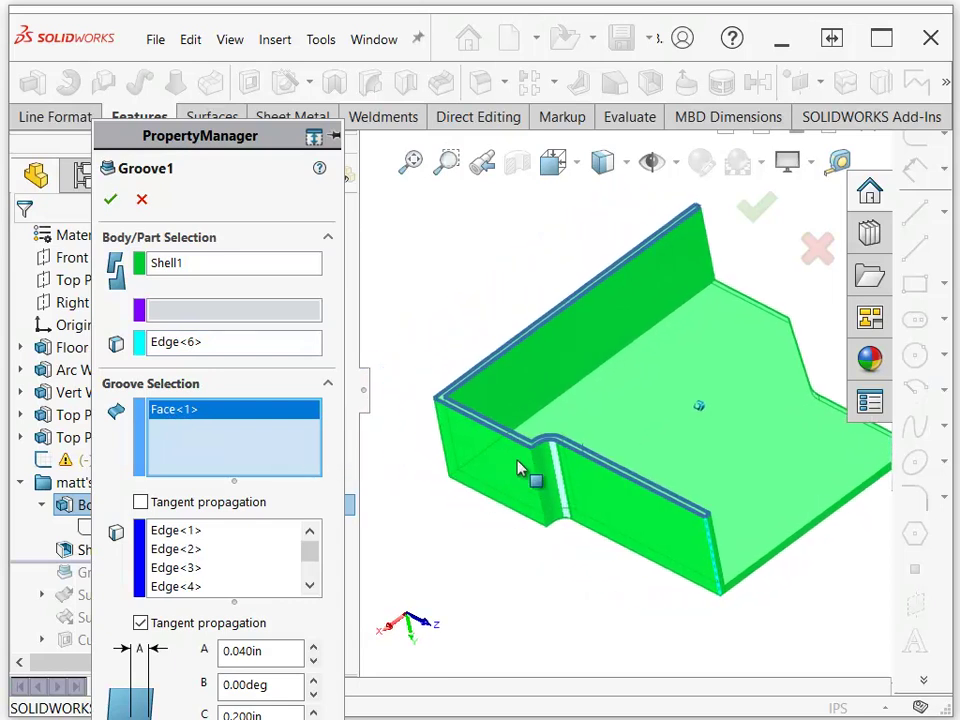
pyautogui.scroll(-4, 525, 444)
pyautogui.moveTo(548, 390)
pyautogui.mouseDown(button='middle')
pyautogui.moveTo(579, 369)
pyautogui.moveTo(568, 360)
pyautogui.moveTo(536, 386)
pyautogui.mouseUp(button='middle')
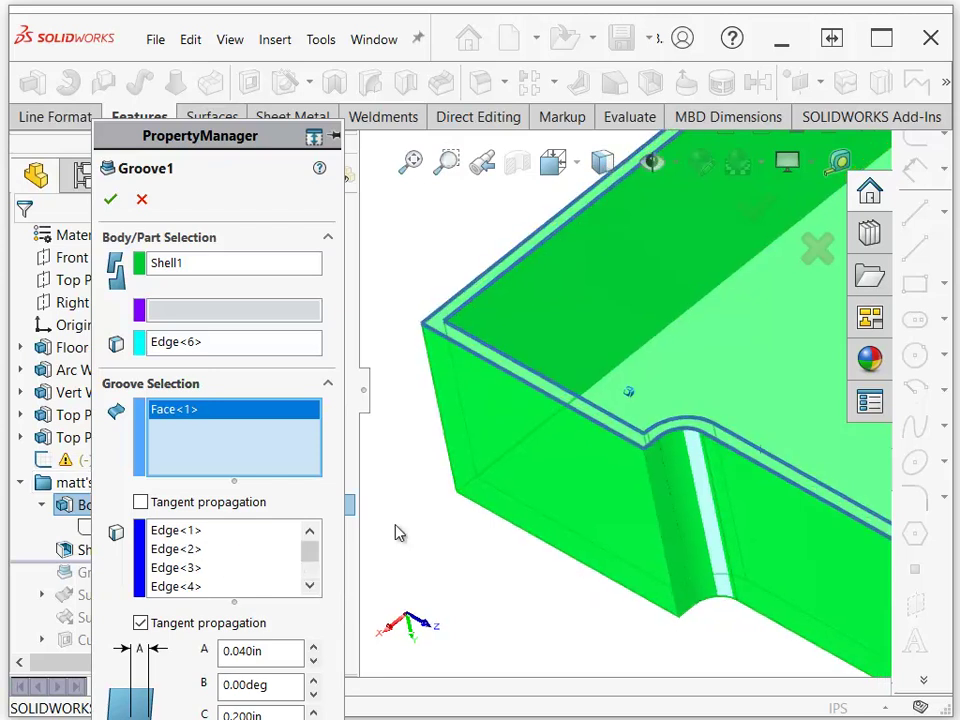
pyautogui.scroll(1, 405, 510)
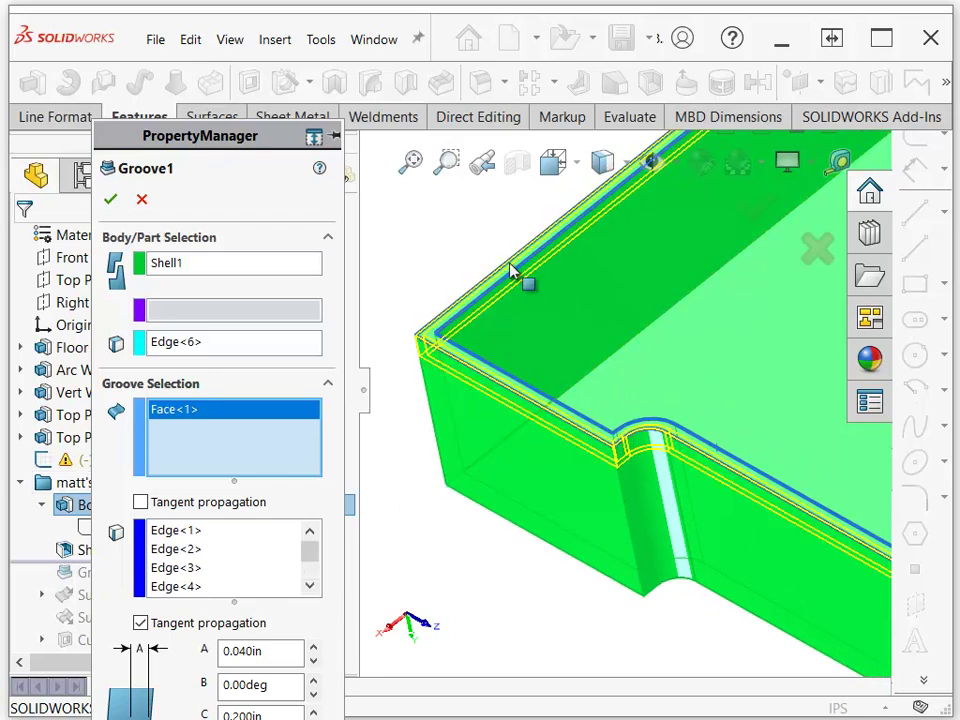
pyautogui.moveTo(615, 444); pyautogui.dragTo(649, 480, button='middle')
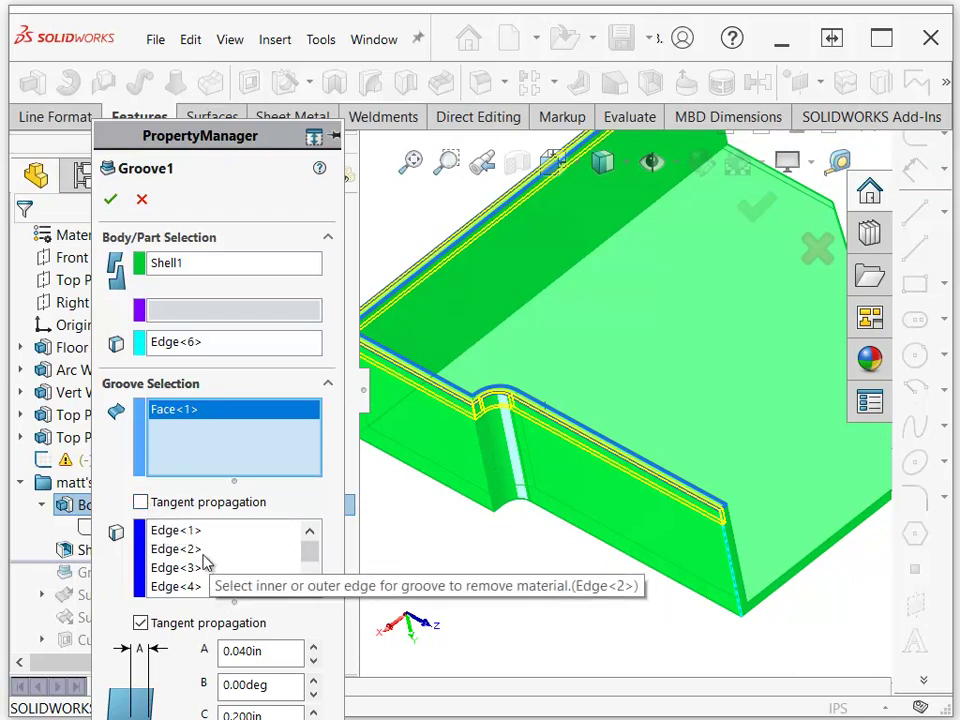
pyautogui.click(278, 563)
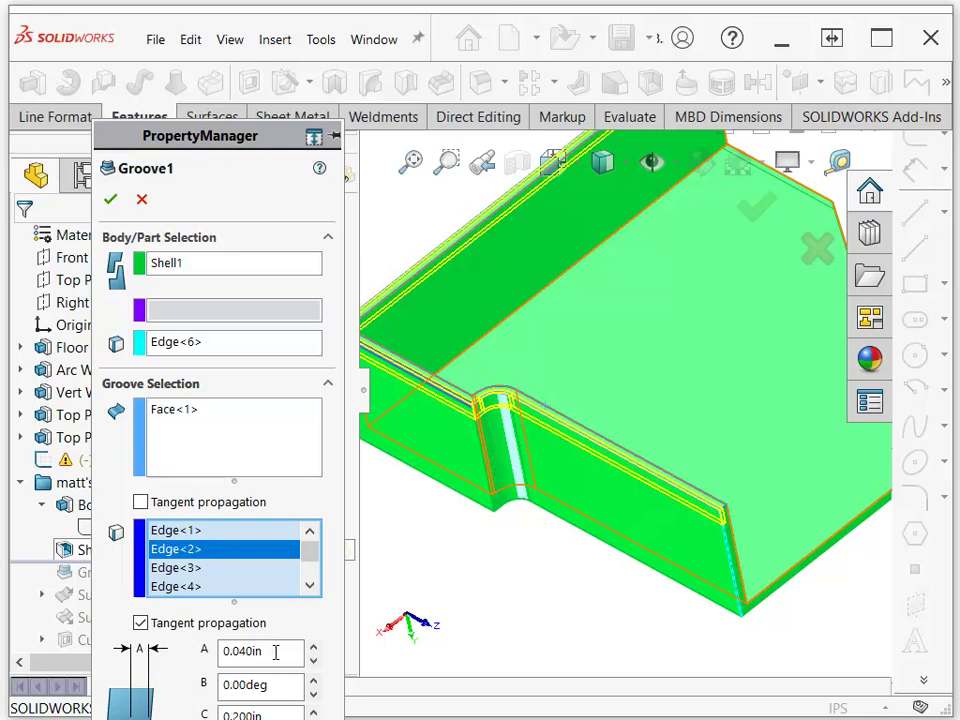
# Step: Review Groove1's width A and height C settings, uncover its dimension diagram, and accept the definition
pyautogui.moveTo(275, 651); pyautogui.dragTo(229, 651)
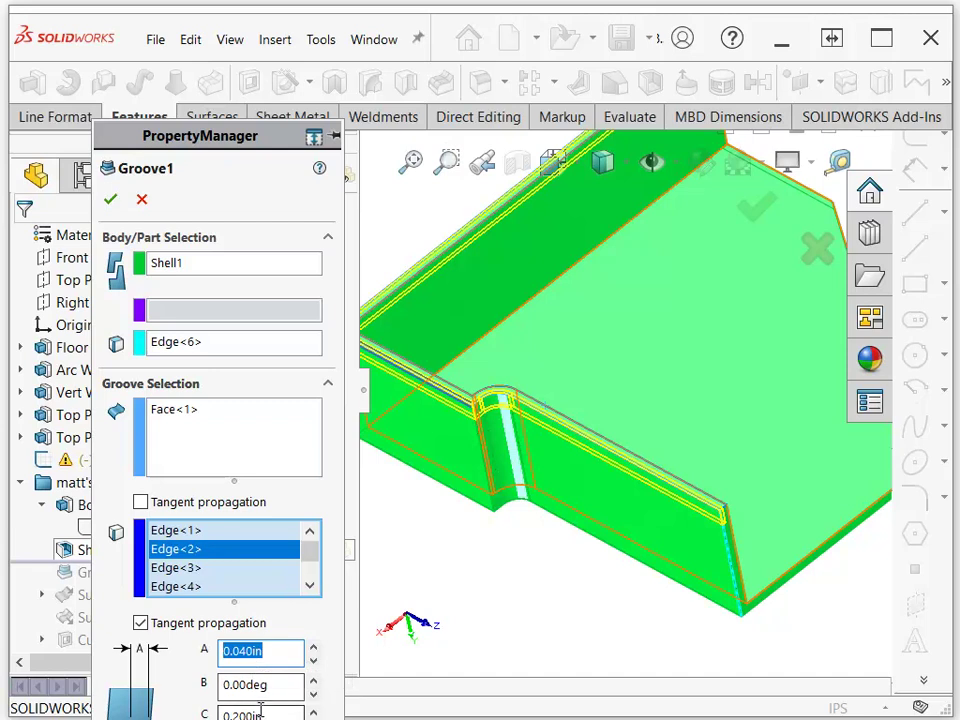
pyautogui.moveTo(270, 712); pyautogui.dragTo(205, 711)
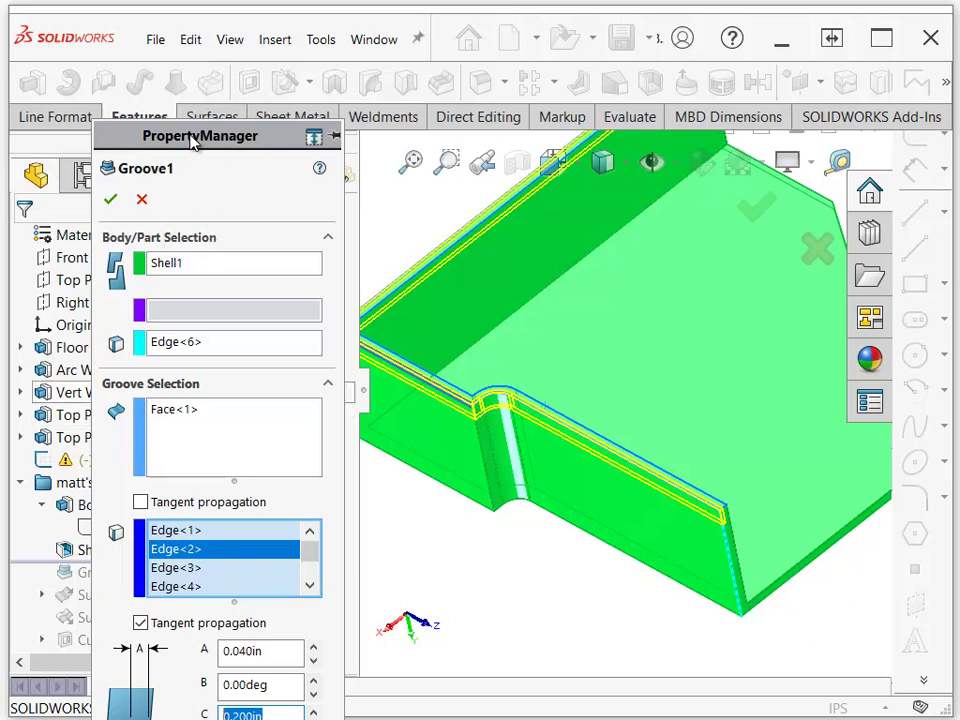
pyautogui.moveTo(195, 143); pyautogui.dragTo(163, 52)
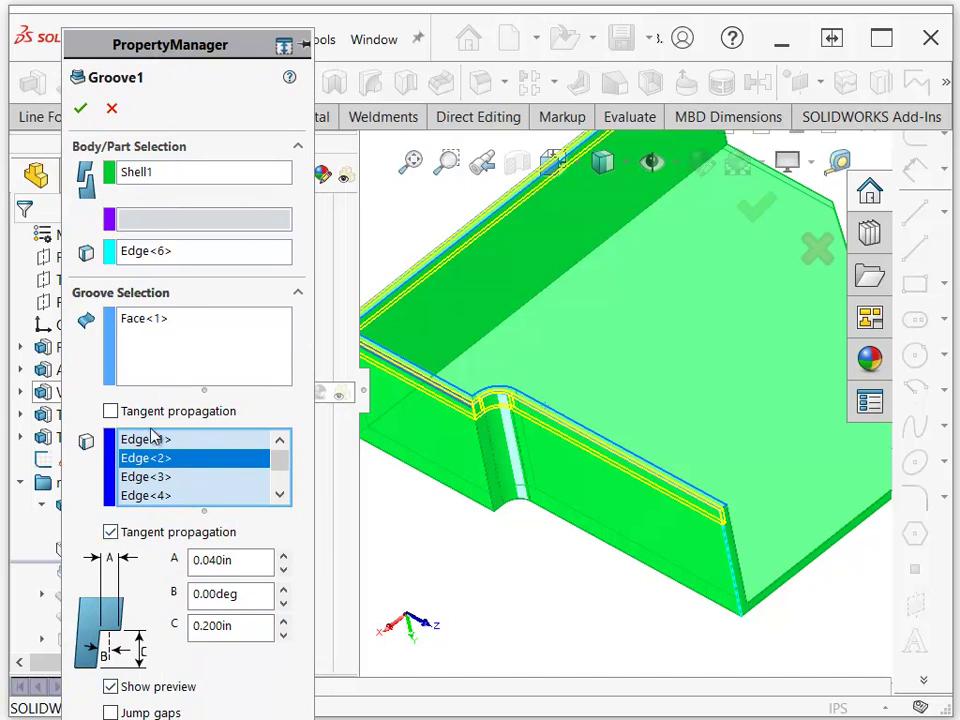
pyautogui.click(82, 115)
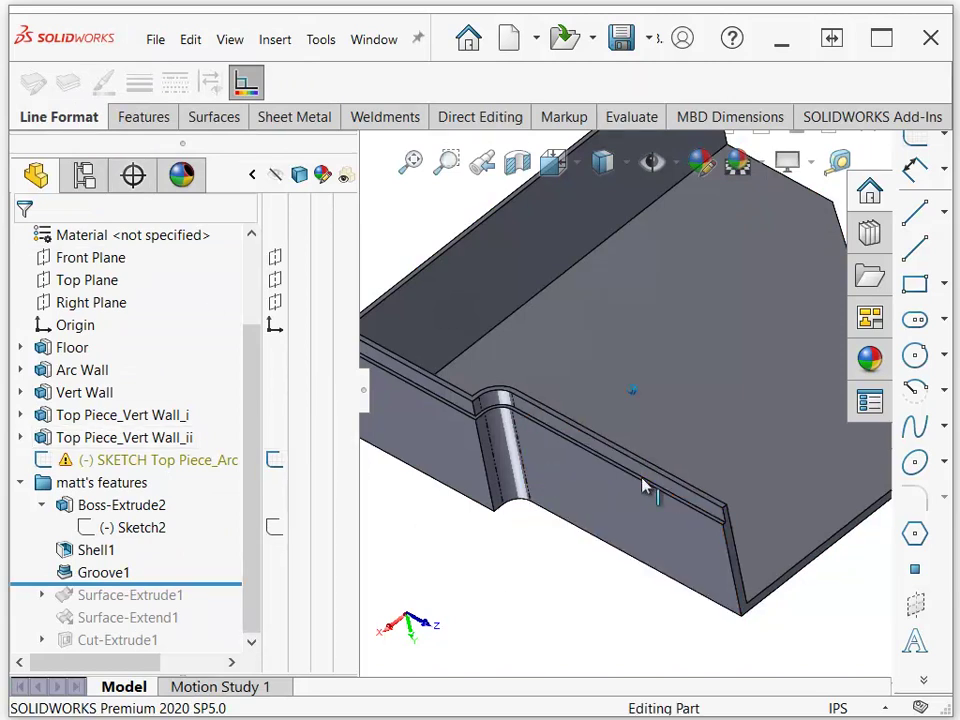
# Step: Examine the groove along the outer rim of the box walls and around the rounded corner from several angles
pyautogui.press('Up')
pyautogui.press('Up')
pyautogui.press('Up')
pyautogui.press('Up')
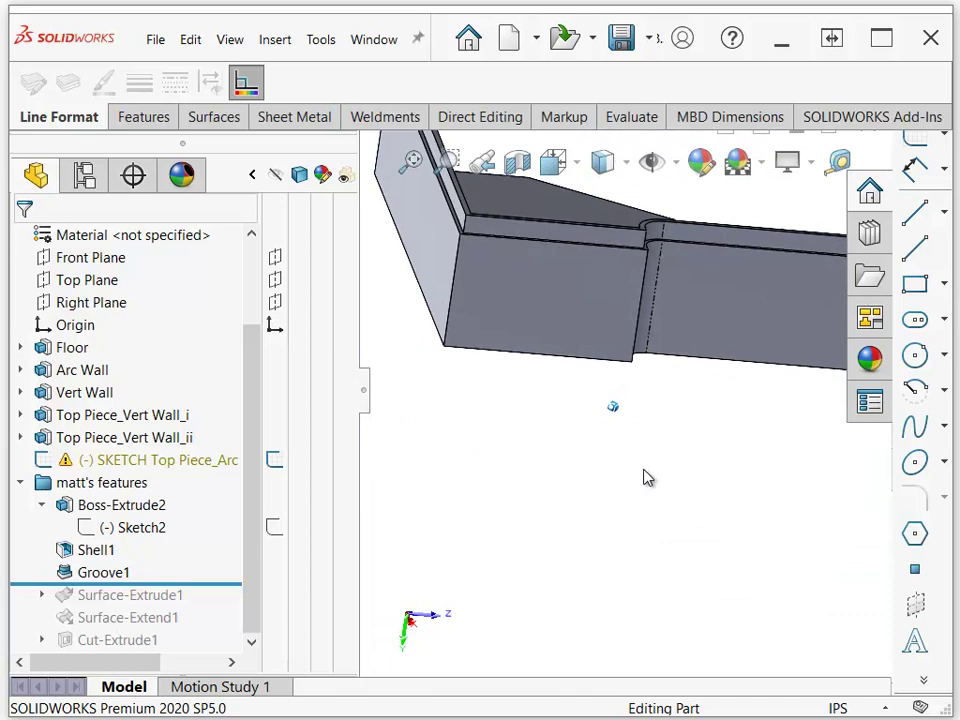
pyautogui.press('Down')
pyautogui.press('Down')
pyautogui.press('Down')
pyautogui.press('Down')
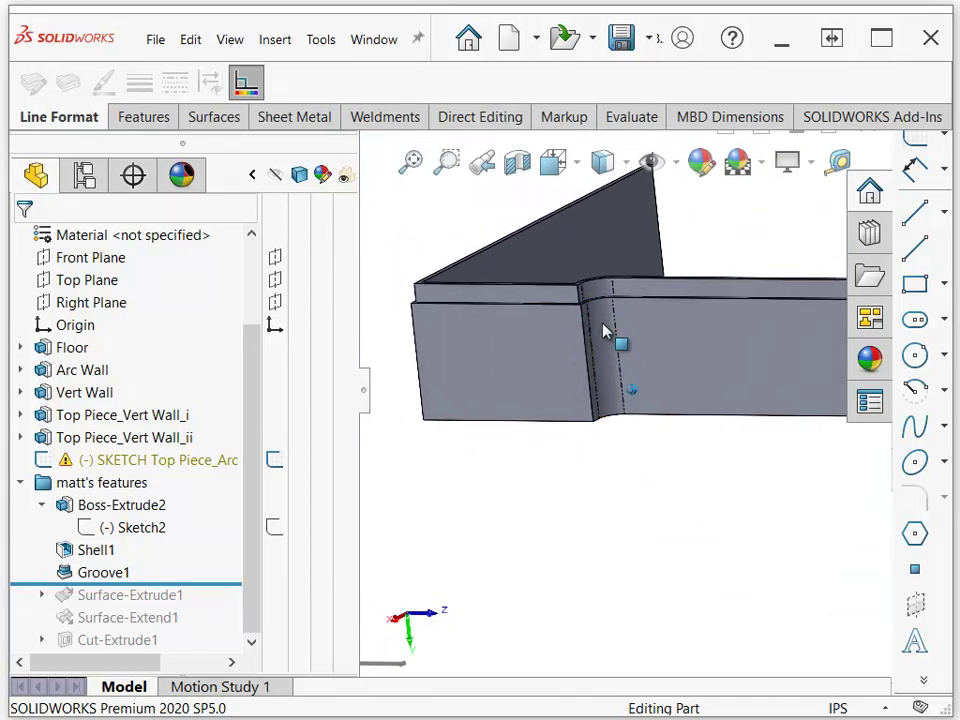
pyautogui.press('Left')
pyautogui.press('Left')
pyautogui.press('Left')
pyautogui.press('Left')
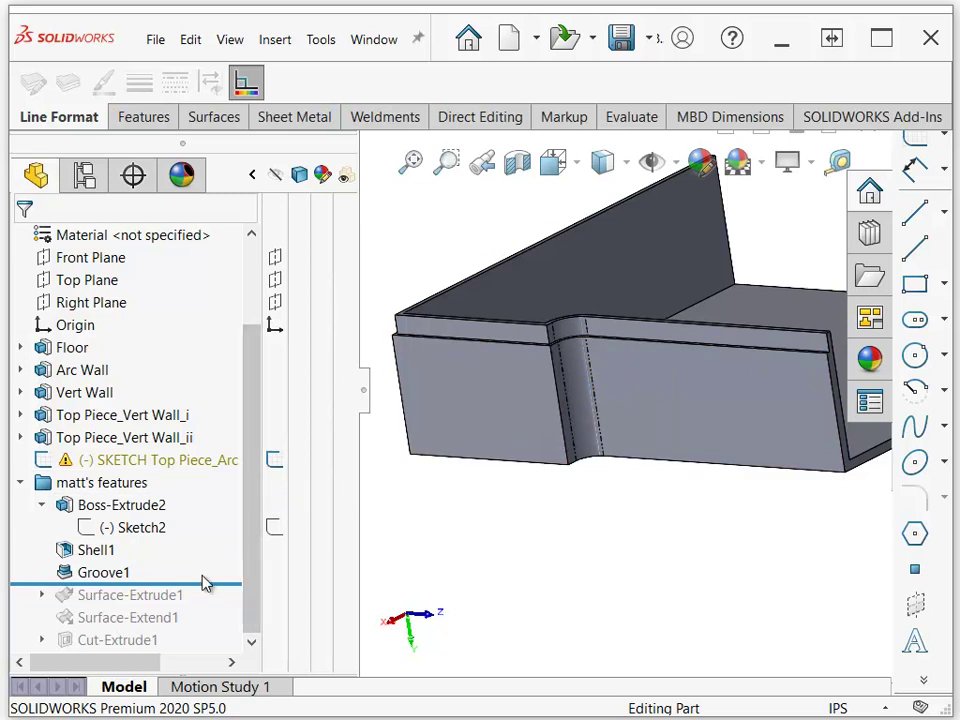
# Step: Roll the model forward to just after Surface-Extrude1, inspect the curved surface crossing the wall, and show the surface commands
pyautogui.moveTo(203, 583); pyautogui.dragTo(195, 610)
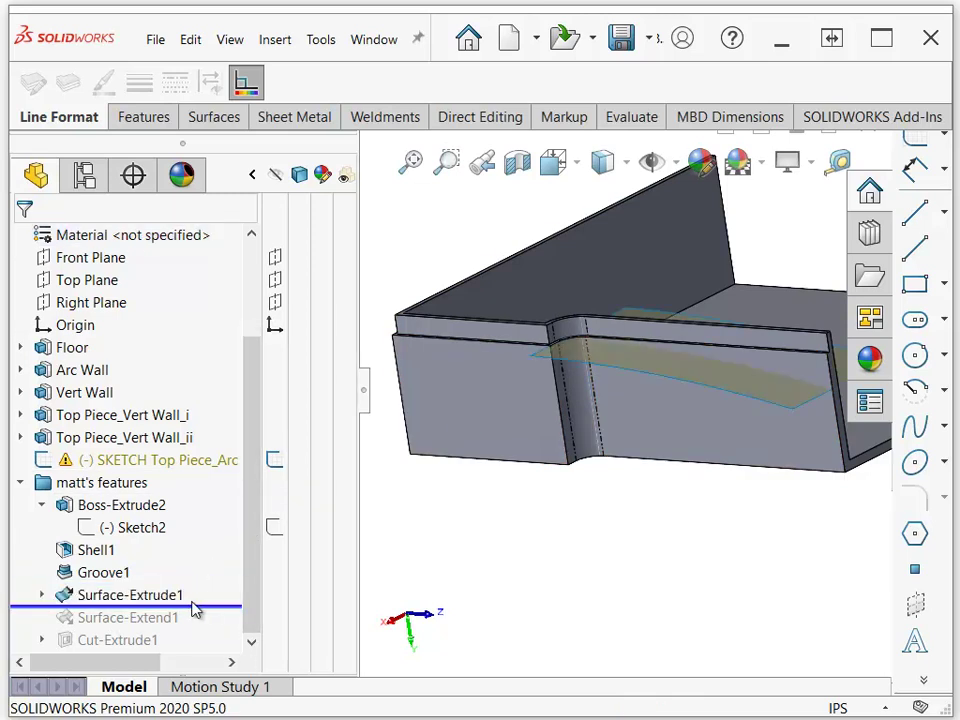
pyautogui.moveTo(632, 403)
pyautogui.mouseDown(button='middle')
pyautogui.moveTo(652, 402)
pyautogui.moveTo(643, 392)
pyautogui.mouseUp(button='middle')
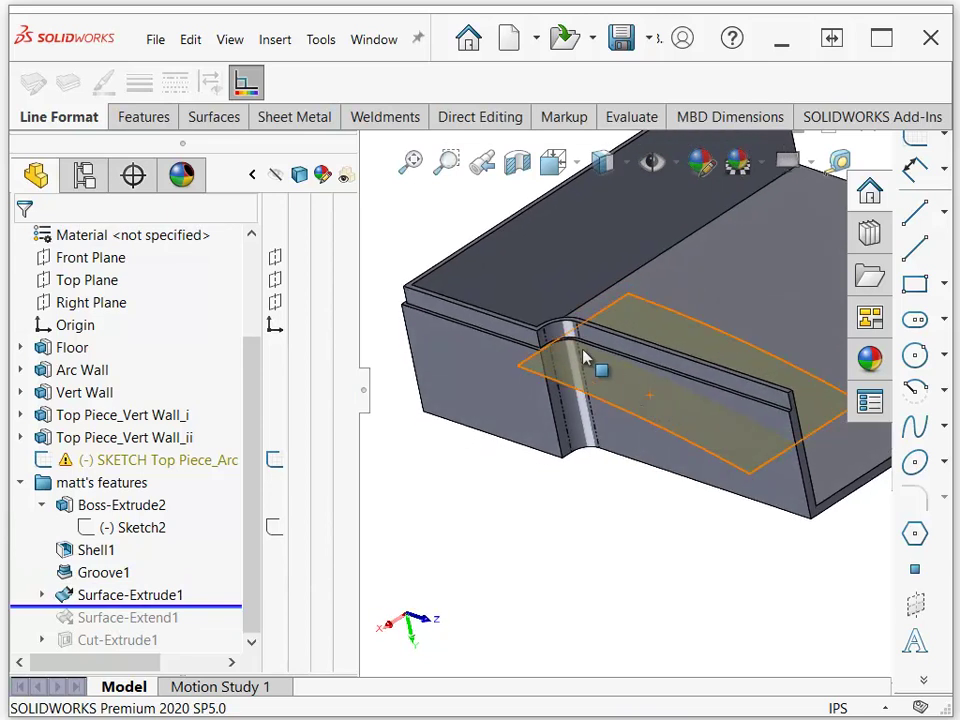
pyautogui.click(214, 117)
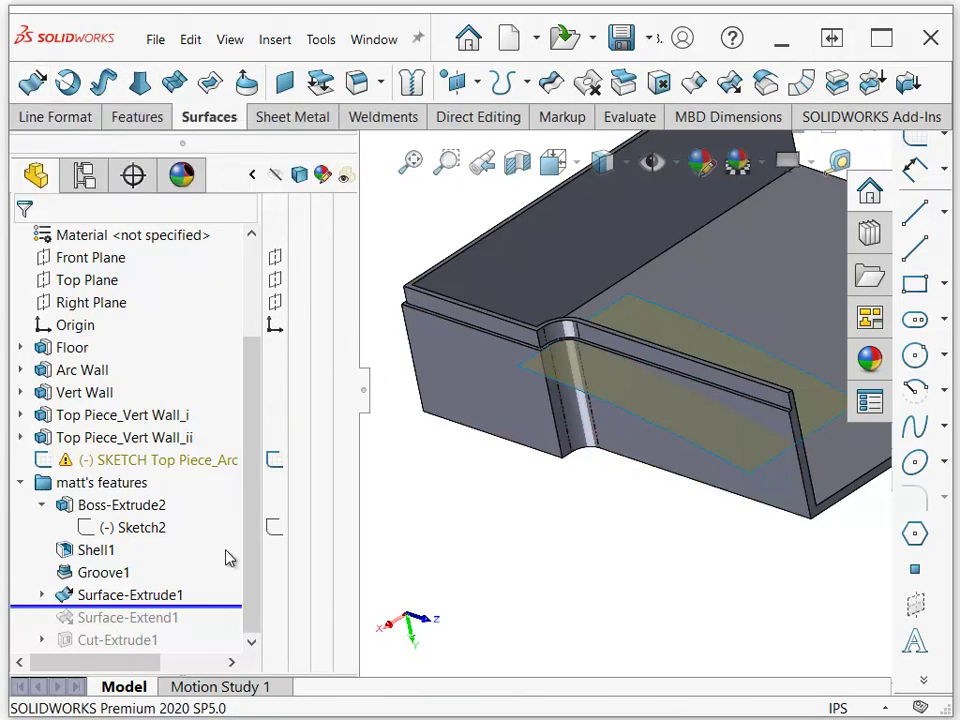
# Step: Reveal the sketch under Surface-Extrude1, select it, and locate its arc relative to the box
pyautogui.click(42, 595)
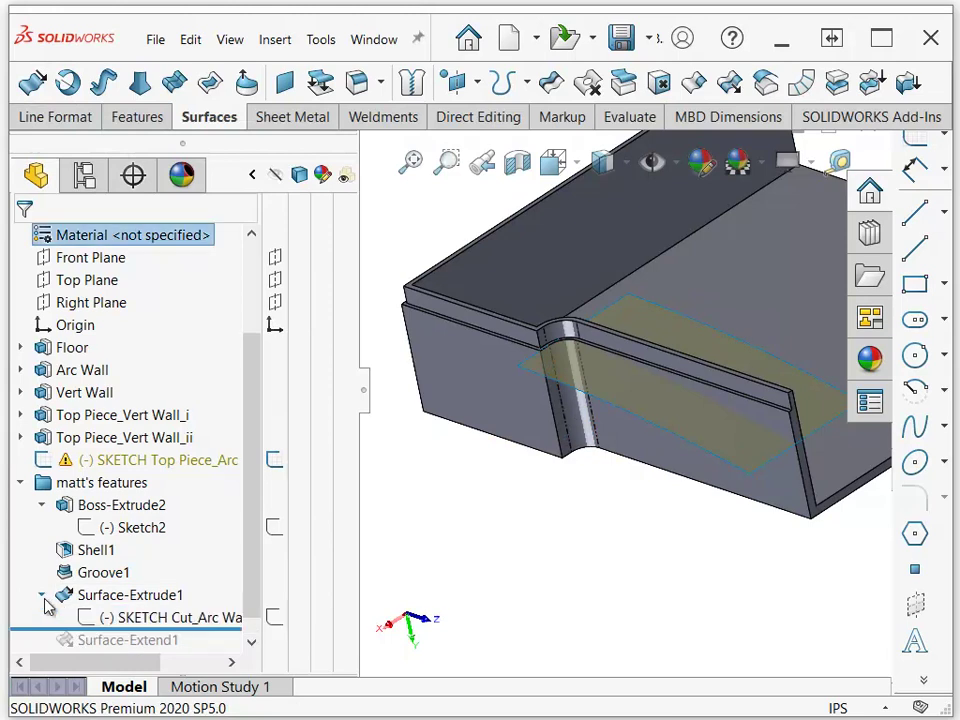
pyautogui.click(137, 619)
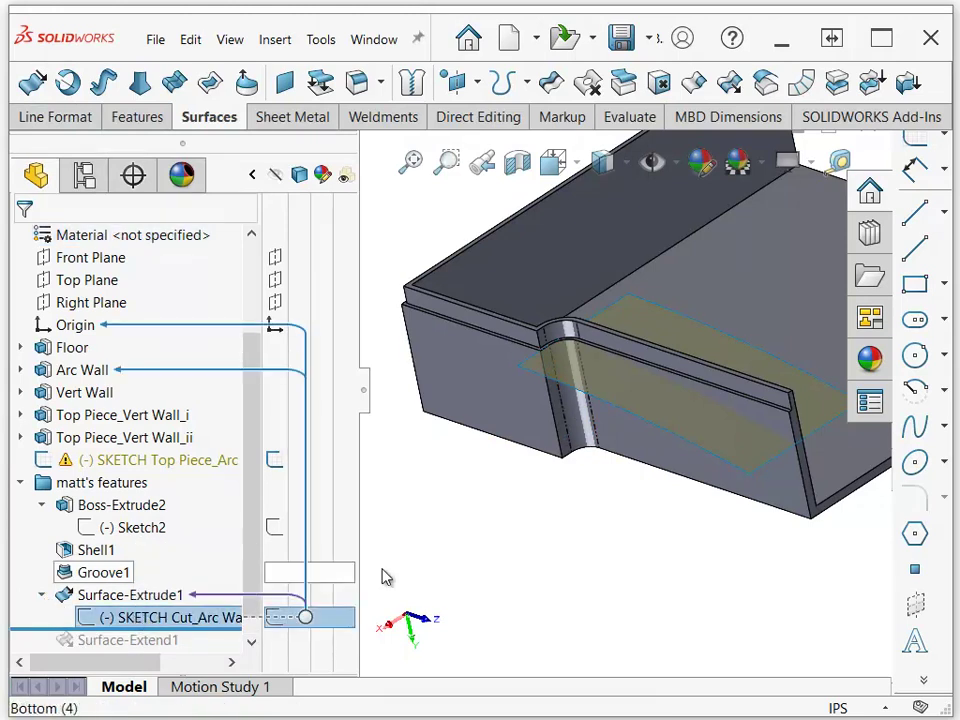
pyautogui.scroll(5, 403, 570)
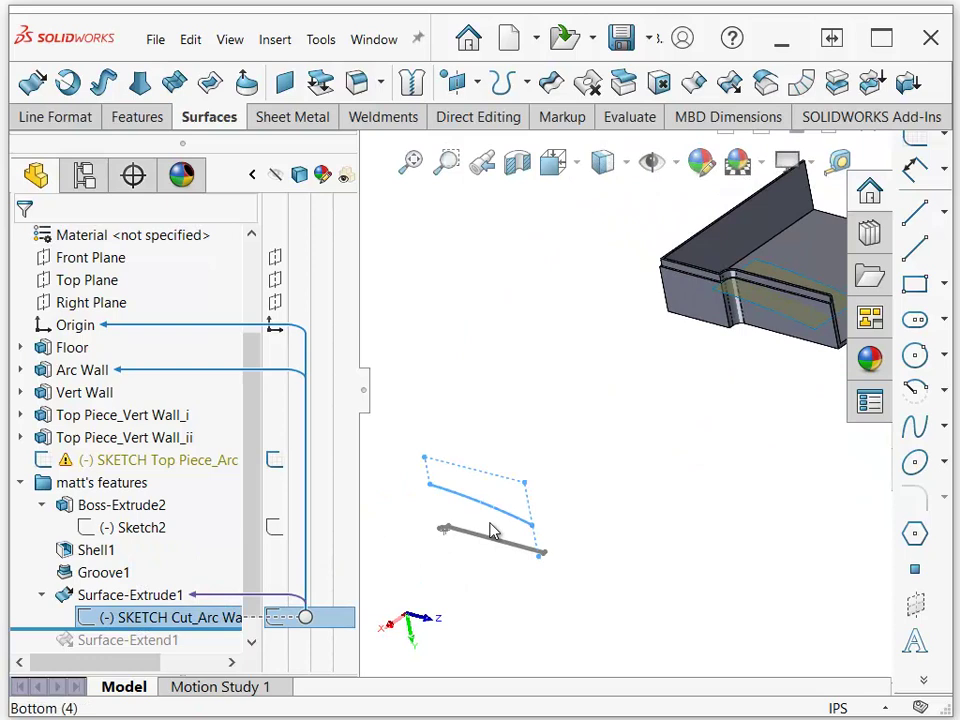
pyautogui.scroll(-8, 540, 526)
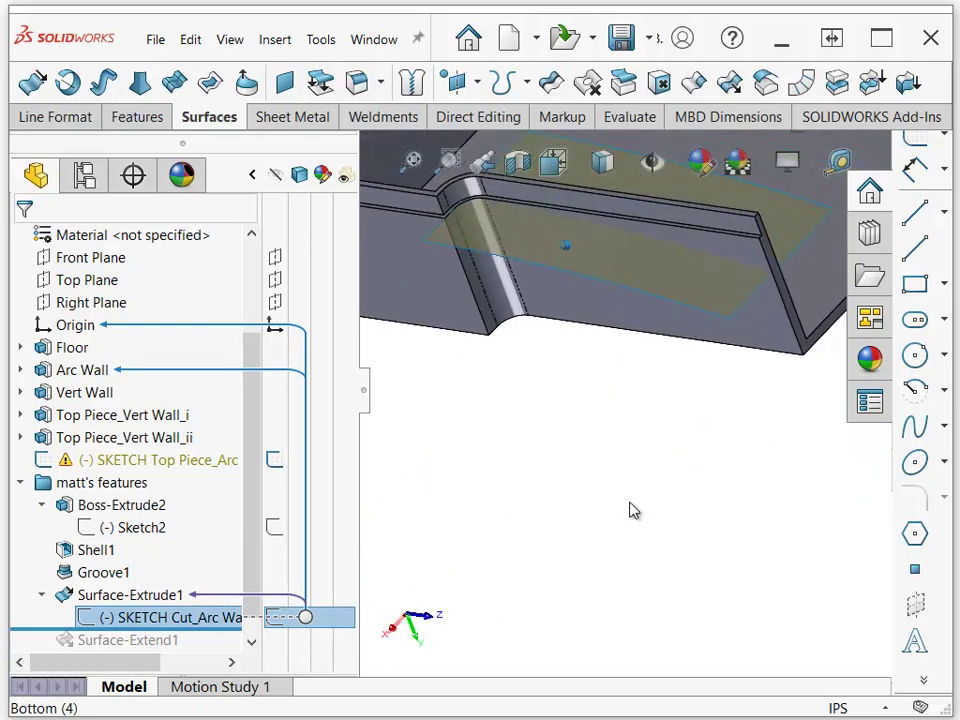
pyautogui.moveTo(630, 510); pyautogui.dragTo(658, 390, button='middle')
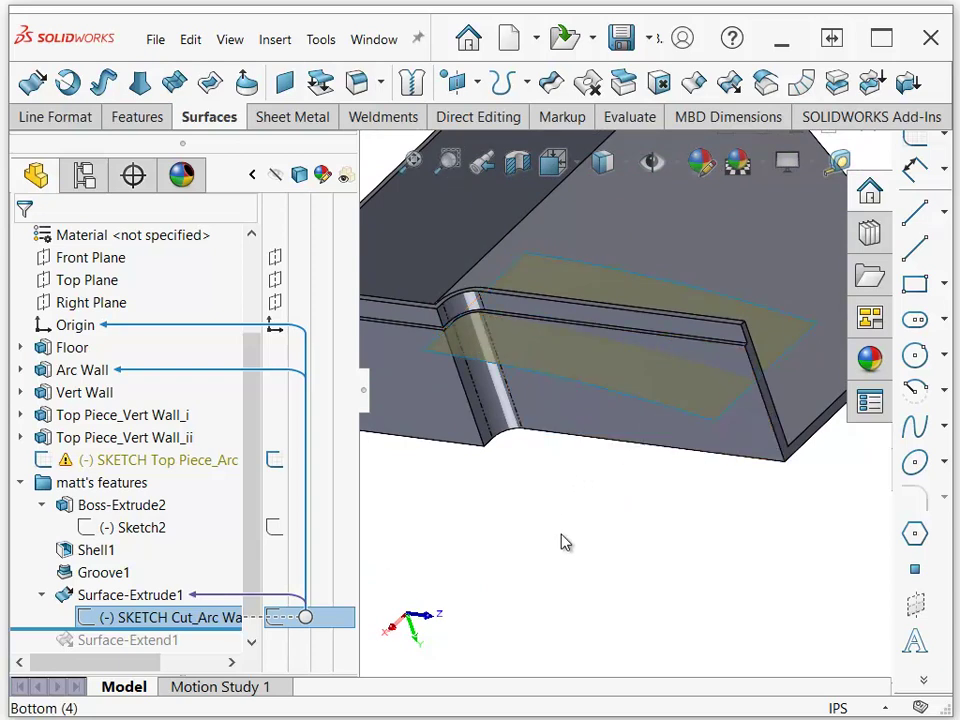
# Step: Examine from different angles how the extruded surface passes through the grooved wall
pyautogui.press('Right')
pyautogui.press('Right')
pyautogui.press('Right')
pyautogui.press('Right')
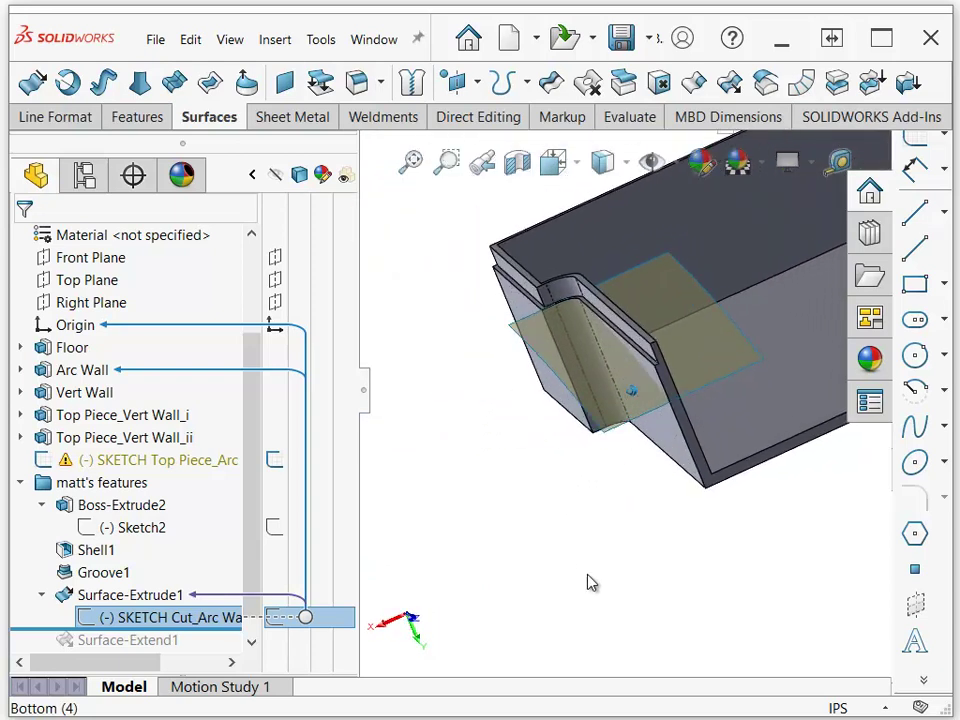
pyautogui.press('Right')
pyautogui.press('Right')
pyautogui.press('Right')
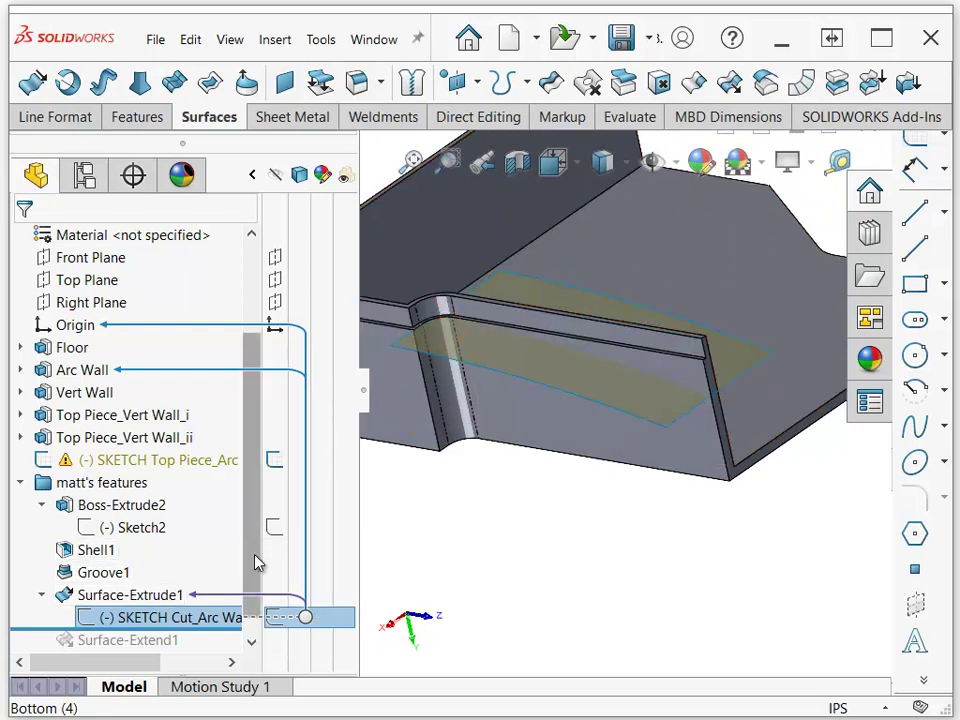
# Step: Roll the model past Surface-Extend1 and compare the surface's end at the rounded corner with and without the extension
pyautogui.scroll(-1, 255, 563)
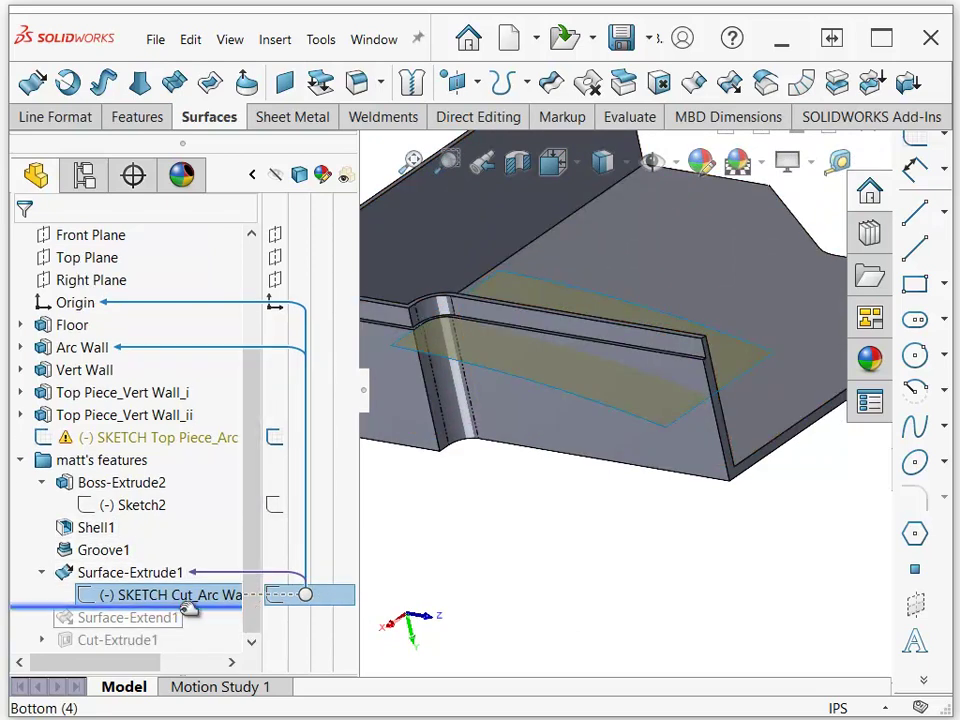
pyautogui.moveTo(187, 608); pyautogui.dragTo(161, 634)
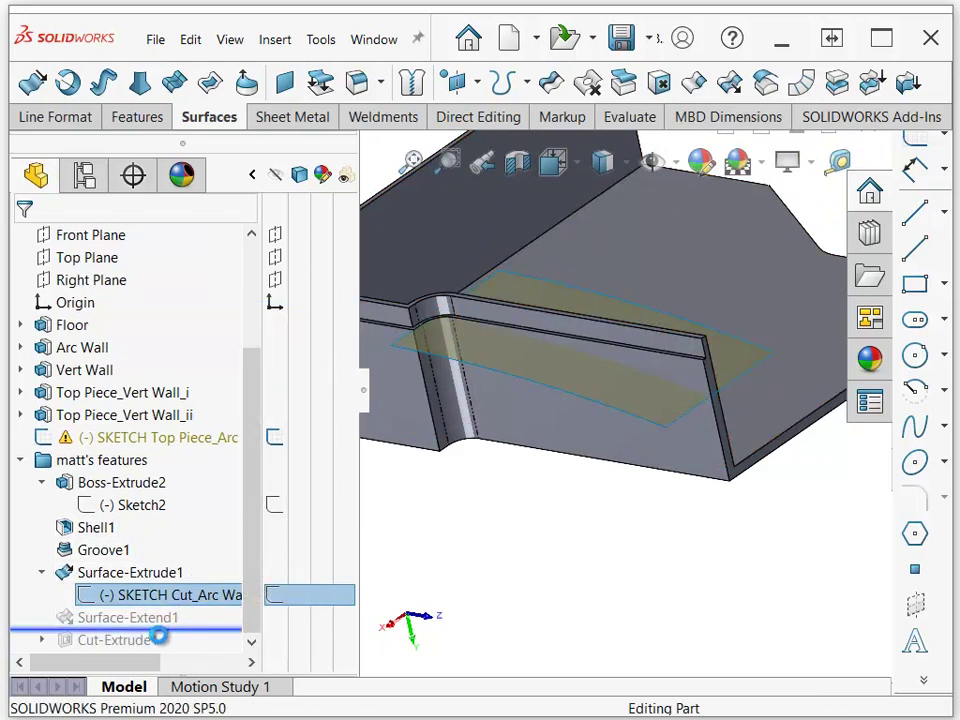
pyautogui.click(100, 626)
pyautogui.press('Right')
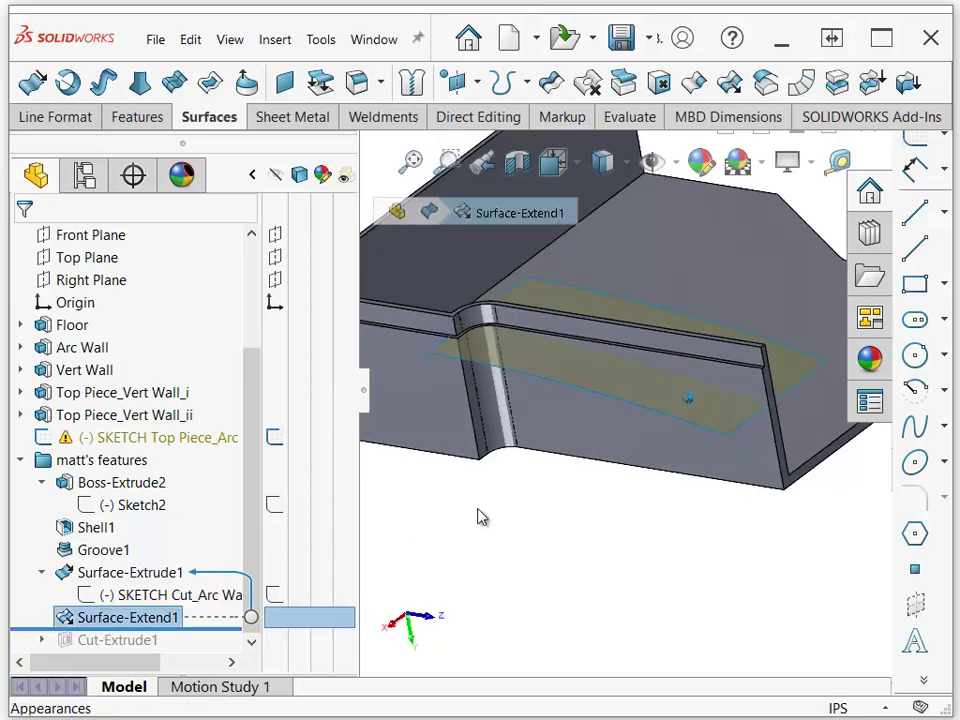
pyautogui.scroll(-5, 518, 372)
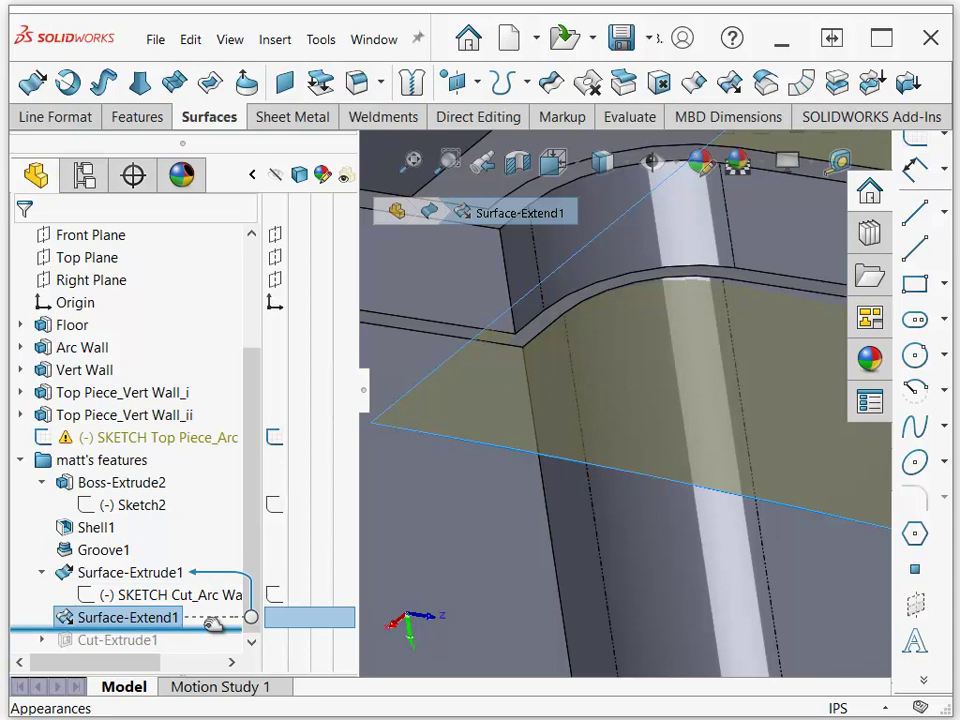
pyautogui.moveTo(213, 622); pyautogui.dragTo(229, 602)
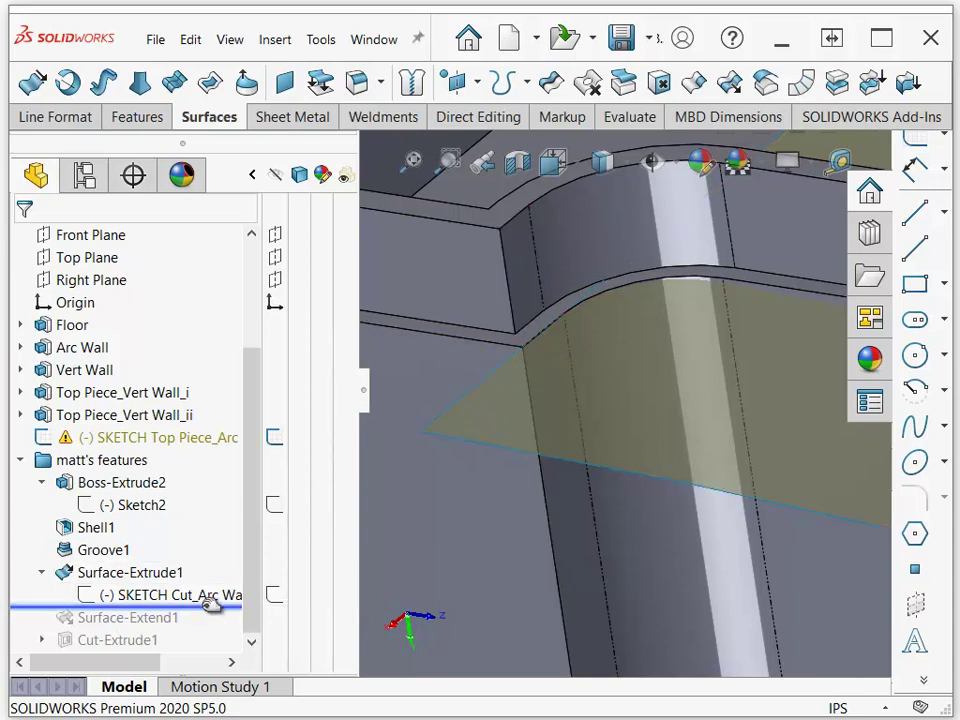
pyautogui.moveTo(210, 606); pyautogui.dragTo(193, 629)
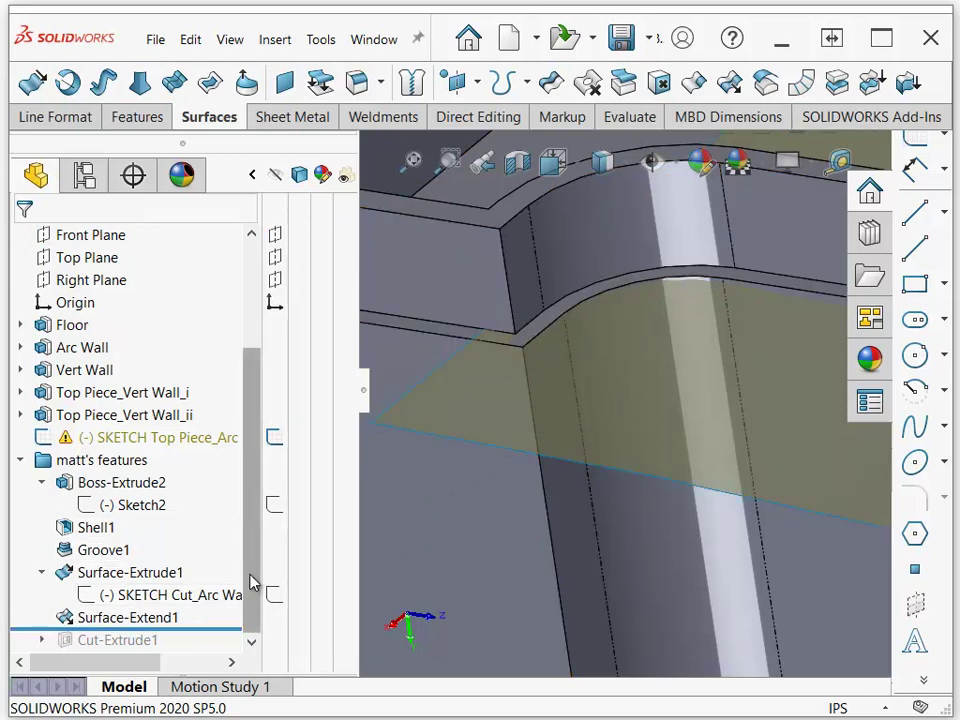
# Step: Roll the model forward past Cut-Extrude1, select that feature, and inspect its curved cut along the wall
pyautogui.moveTo(167, 627); pyautogui.dragTo(135, 643)
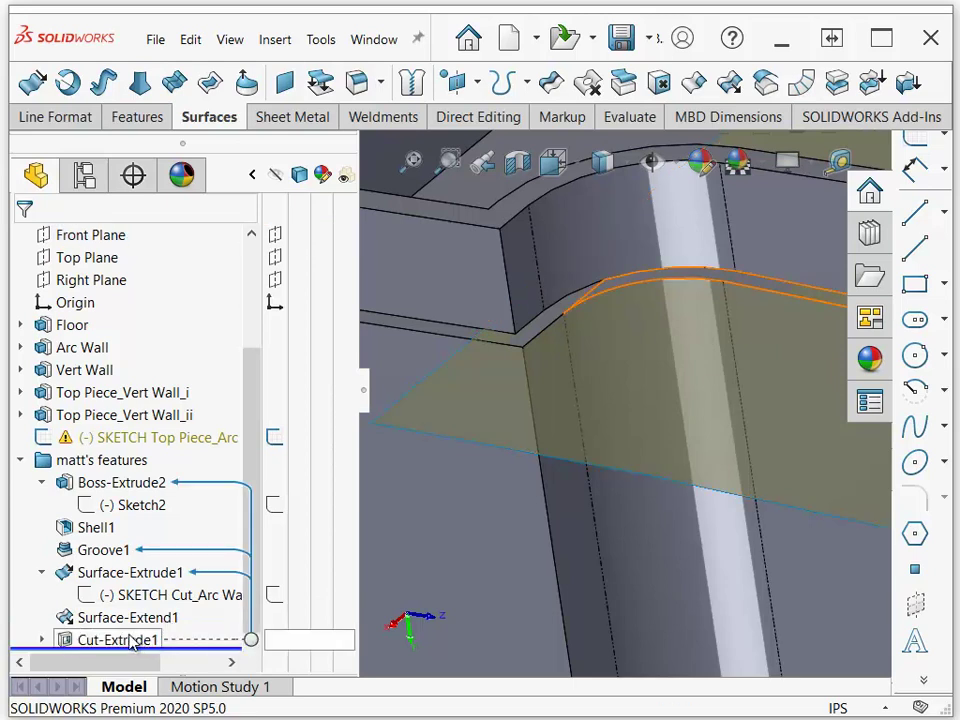
pyautogui.click(130, 640)
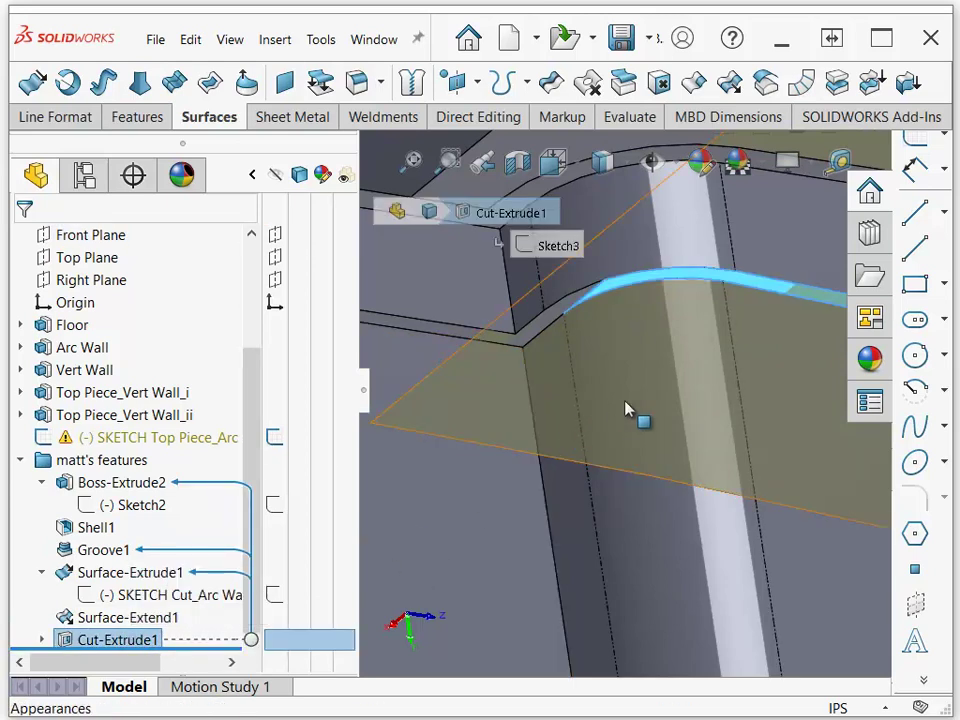
pyautogui.scroll(5, 625, 408)
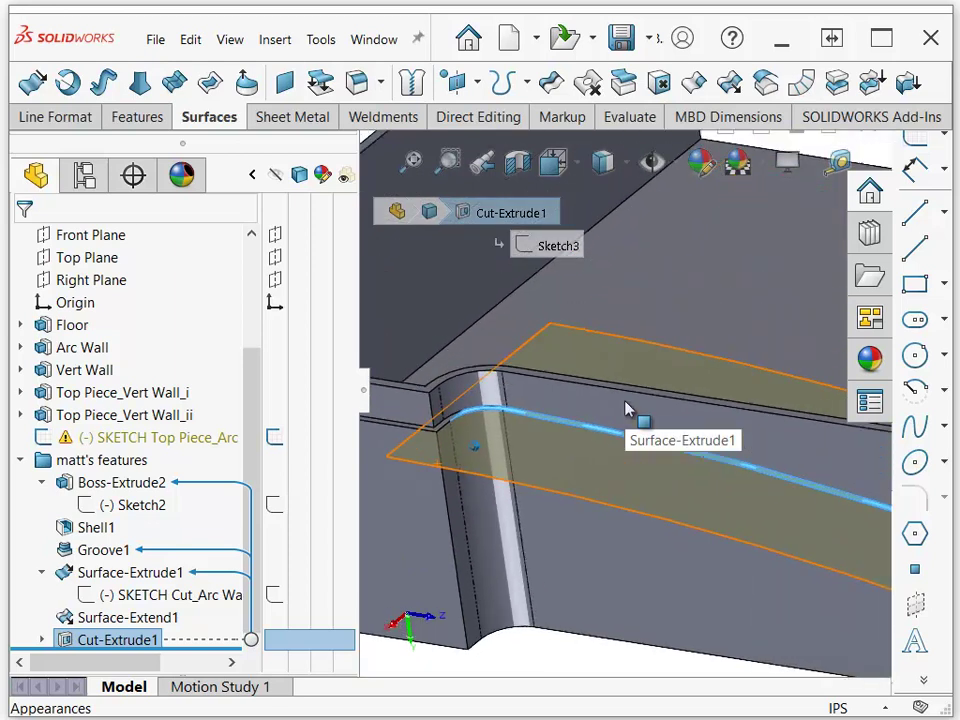
pyautogui.press('Left')
pyautogui.press('Left')
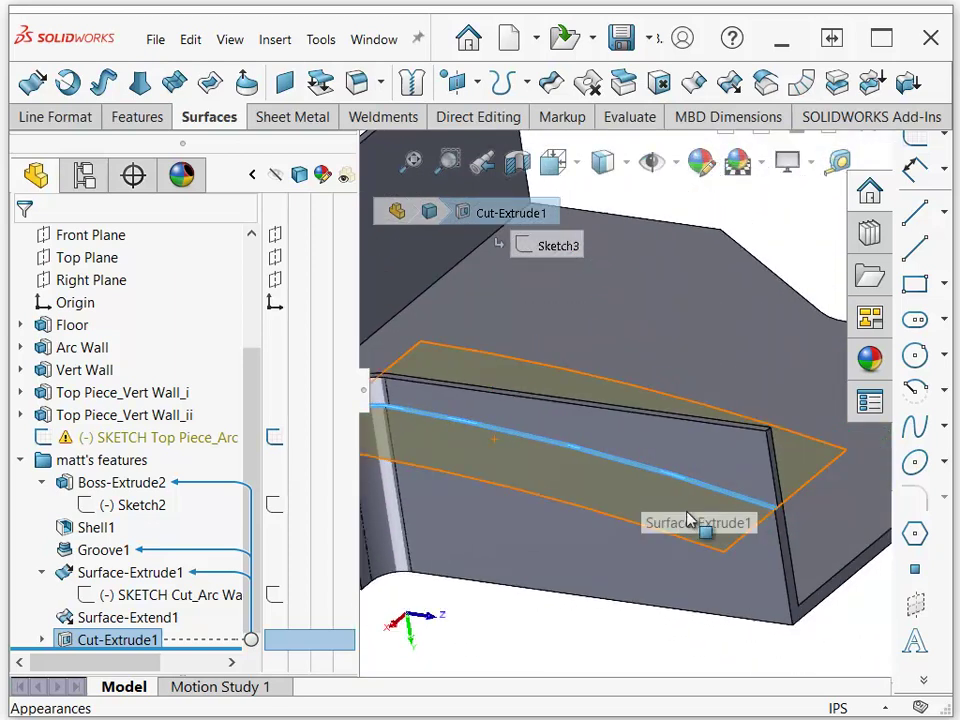
pyautogui.press('Left')
pyautogui.press('Left')
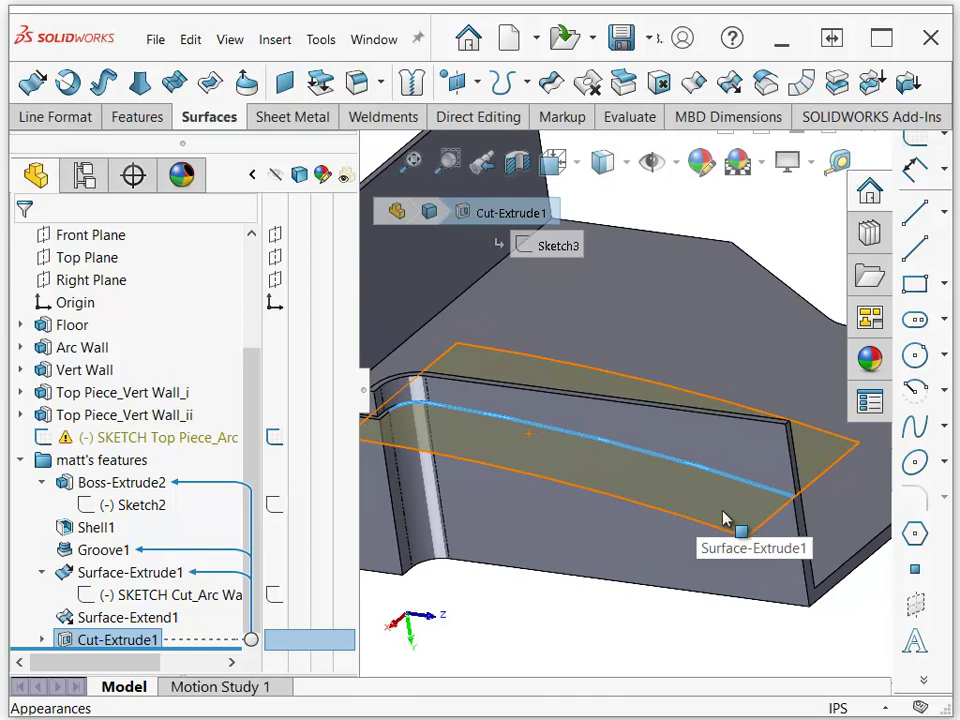
pyautogui.press('Left')
pyautogui.press('Left')
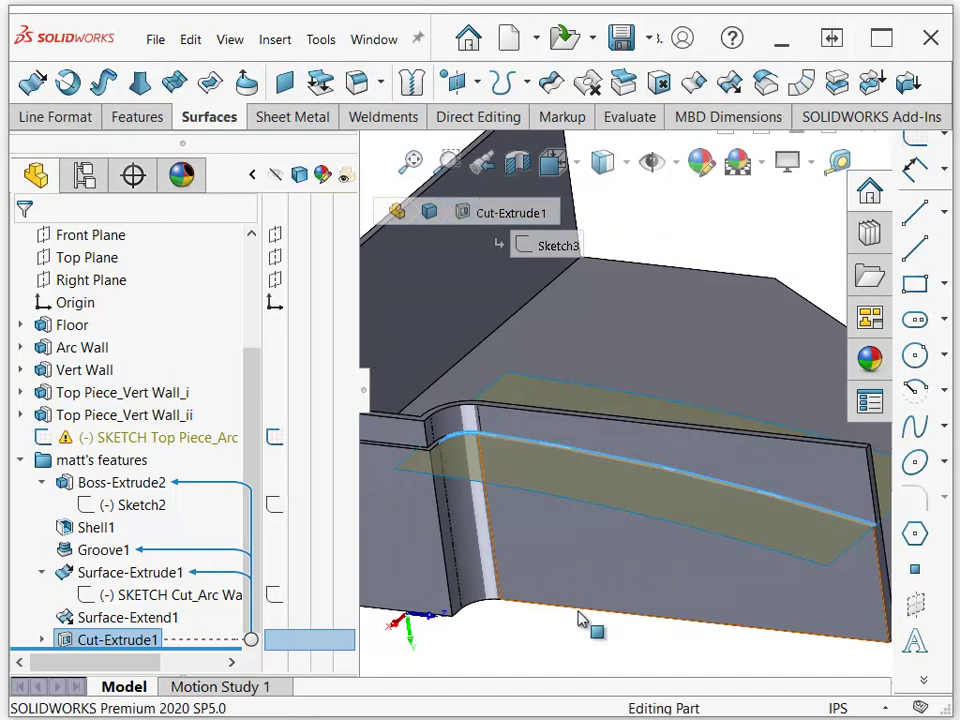
pyautogui.click(552, 642)
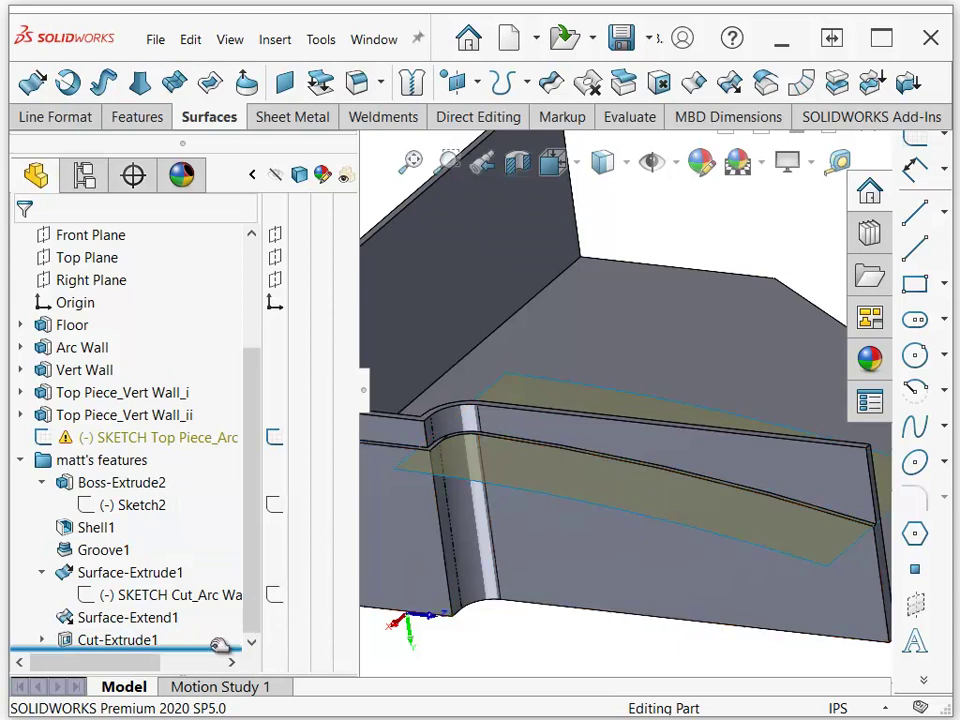
# Step: Roll the model back to just after Surface-Extrude1 and examine where the unextended surface meets the groove at the rounded corner
pyautogui.moveTo(219, 647); pyautogui.dragTo(199, 607)
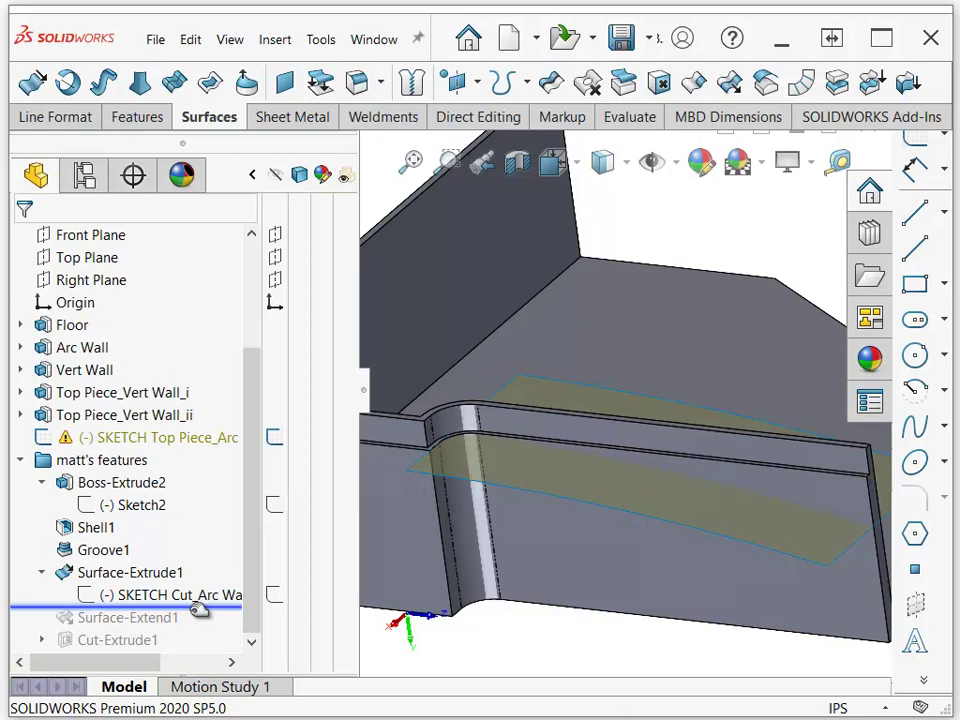
pyautogui.scroll(-5, 508, 604)
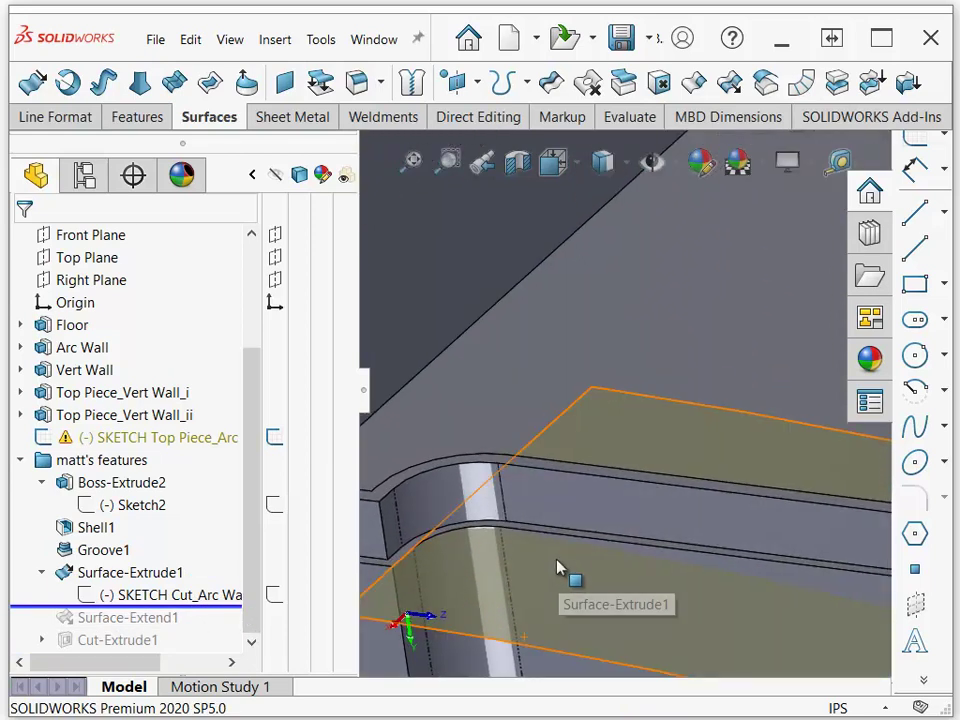
pyautogui.moveTo(553, 567); pyautogui.dragTo(501, 583, button='middle')
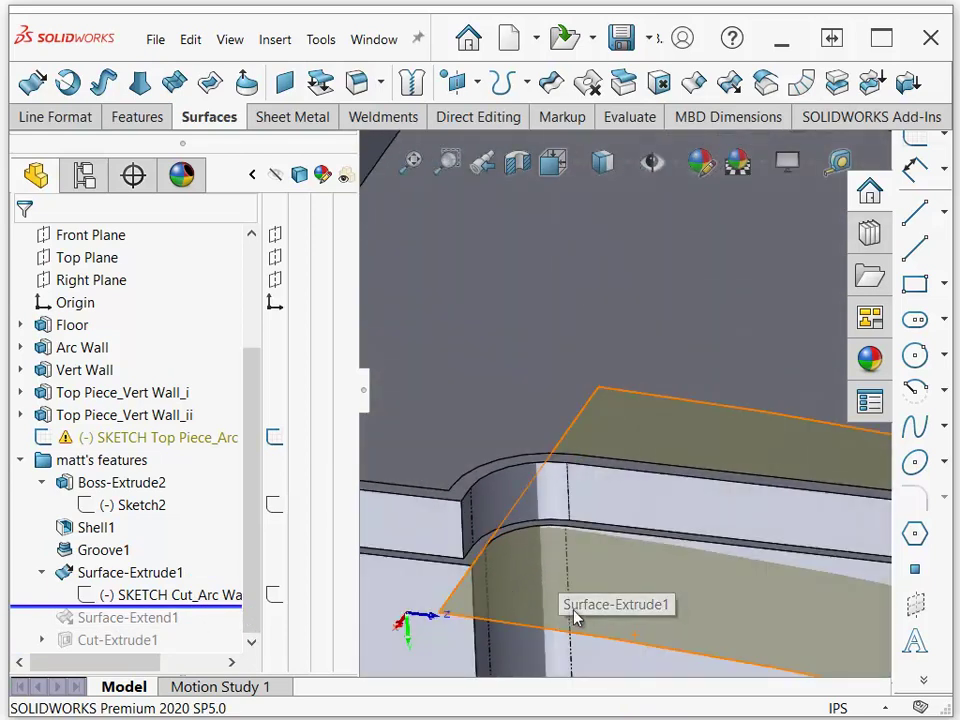
pyautogui.scroll(-3, 555, 553)
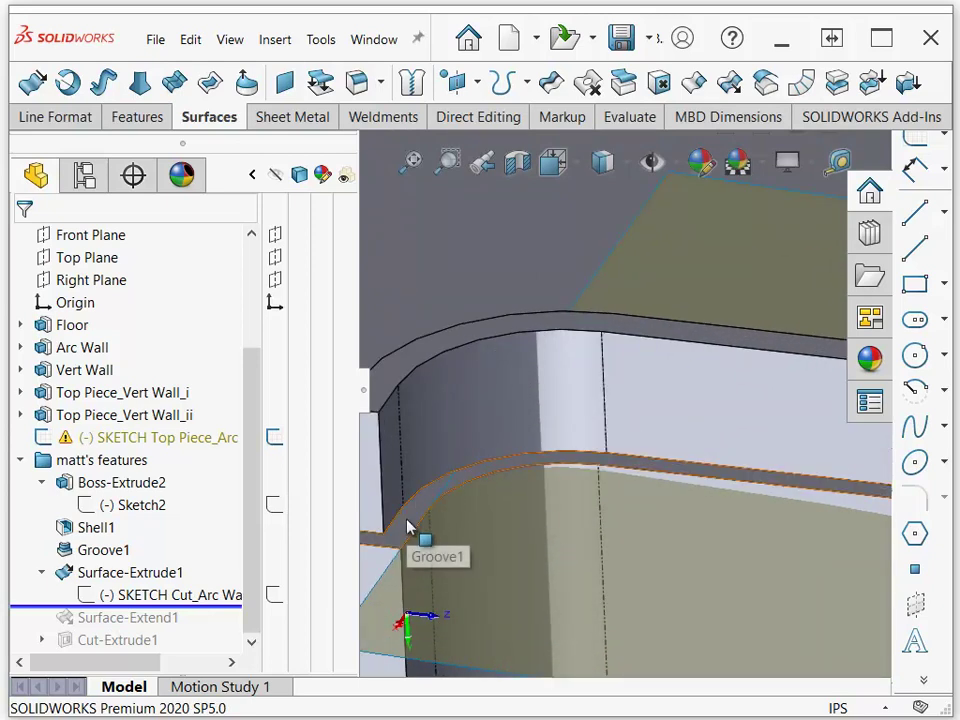
pyautogui.moveTo(407, 519); pyautogui.dragTo(407, 521, button='middle')
pyautogui.scroll(2, 407, 521)
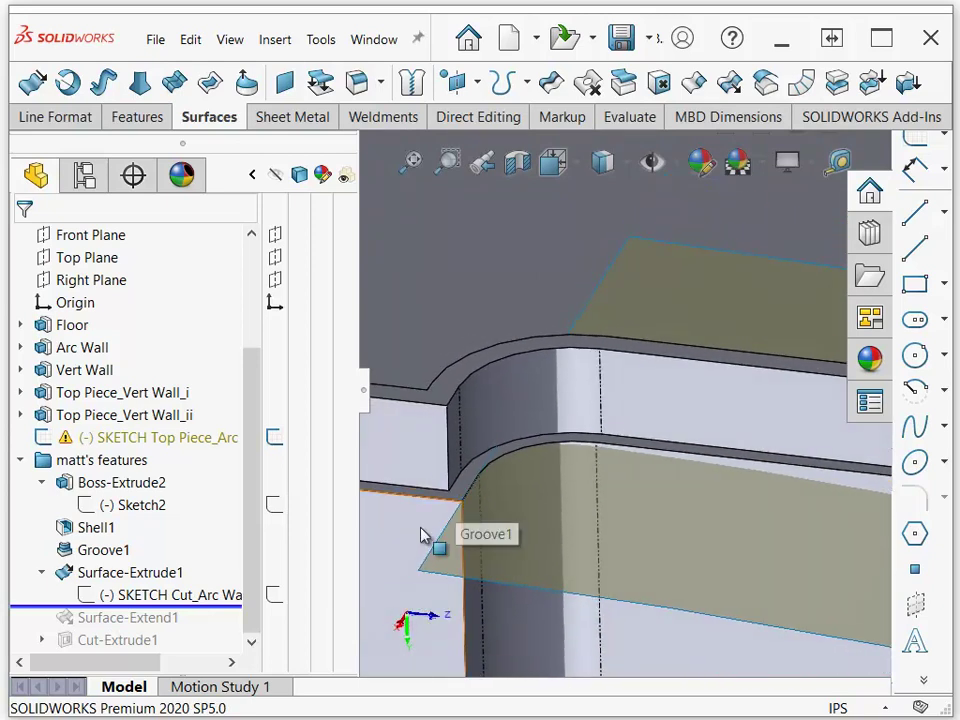
# Step: Roll the model forward past Surface-Extend1 and inspect how the extended surface crosses the rounded corner and wall
pyautogui.moveTo(532, 470); pyautogui.dragTo(526, 470, button='middle')
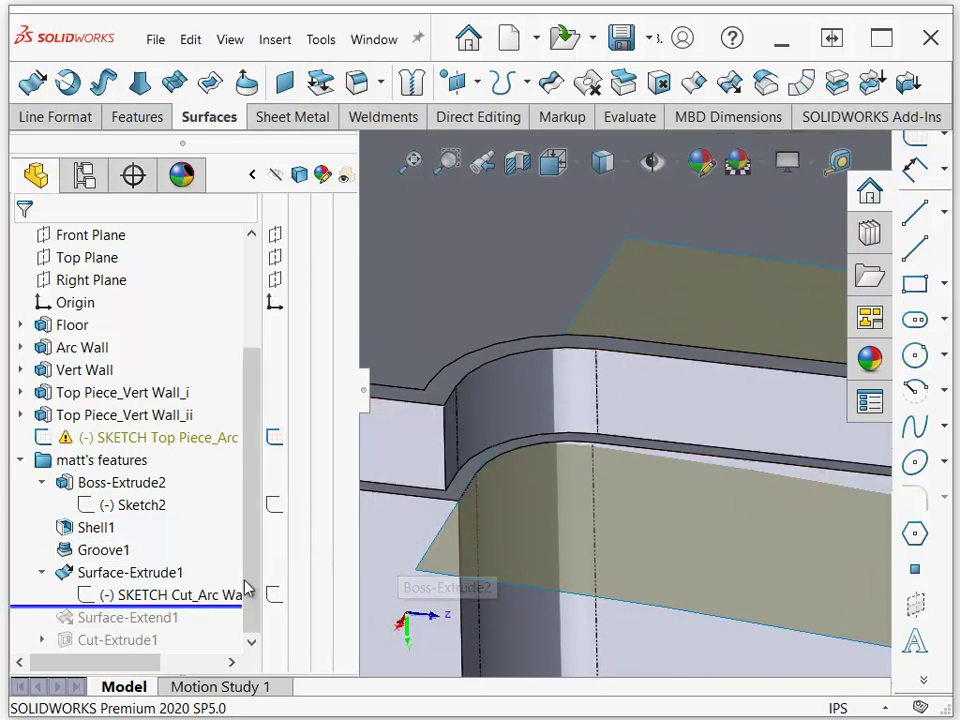
pyautogui.moveTo(205, 608)
pyautogui.mouseDown()
pyautogui.moveTo(199, 621)
pyautogui.moveTo(213, 625)
pyautogui.mouseUp()
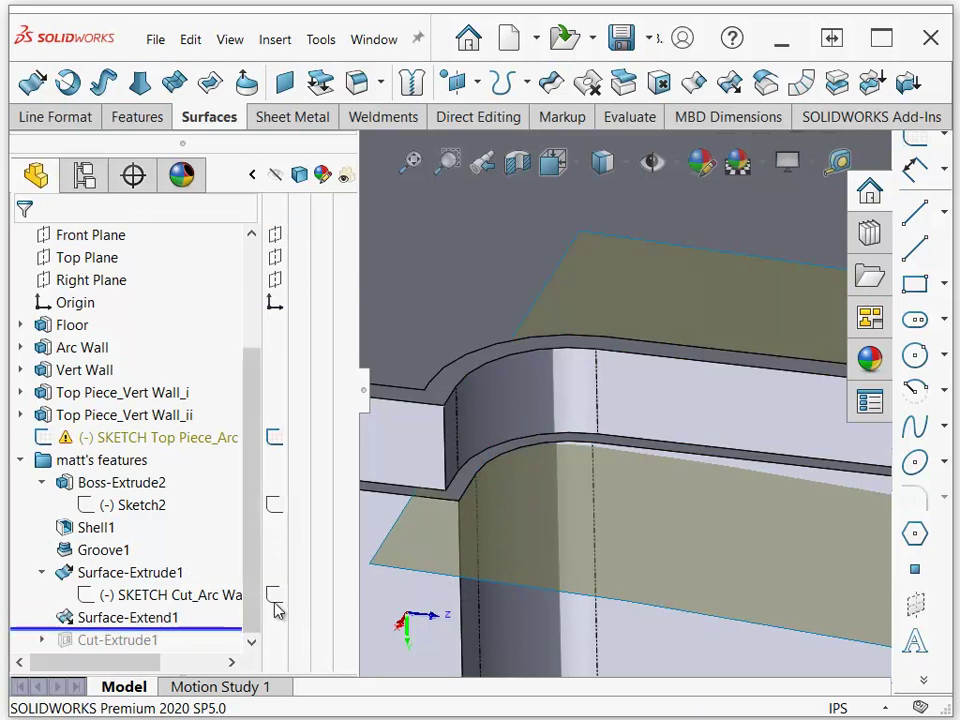
pyautogui.moveTo(506, 551); pyautogui.dragTo(552, 527, button='middle')
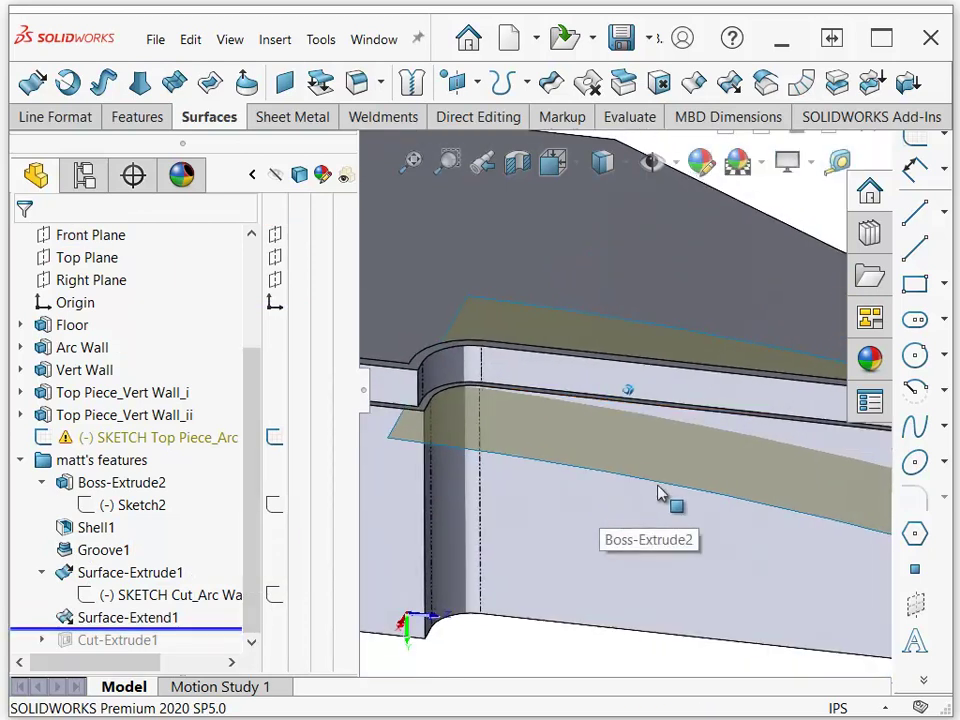
pyautogui.moveTo(716, 493); pyautogui.dragTo(739, 503, button='middle')
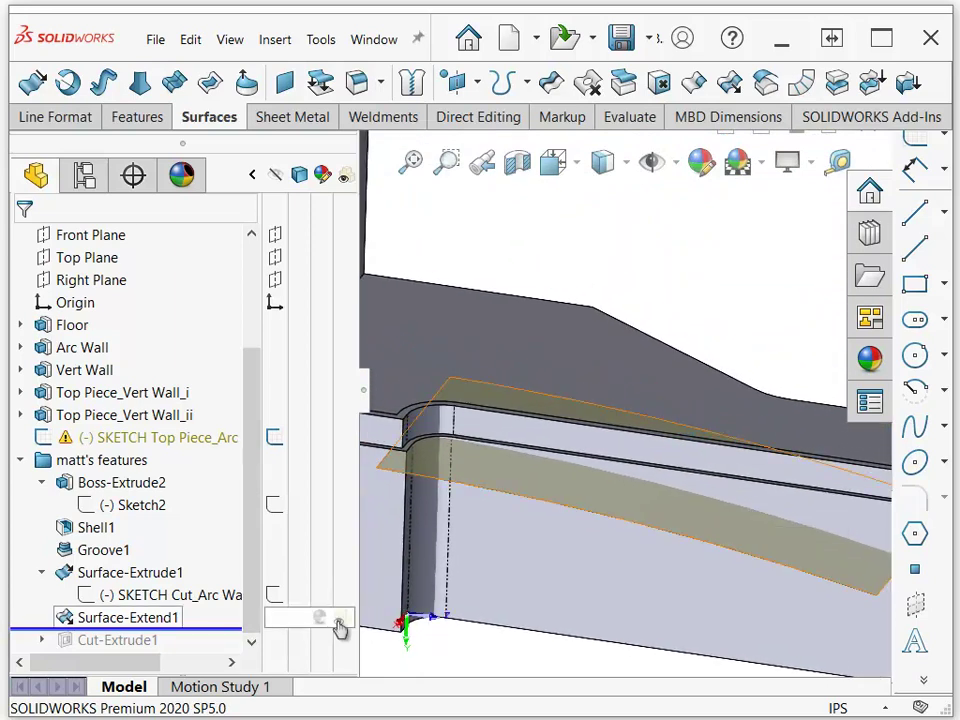
# Step: Restore Cut-Extrude1 by rolling the model forward, and select the feature to examine its cut edge along the wall
pyautogui.moveTo(236, 628); pyautogui.dragTo(152, 643)
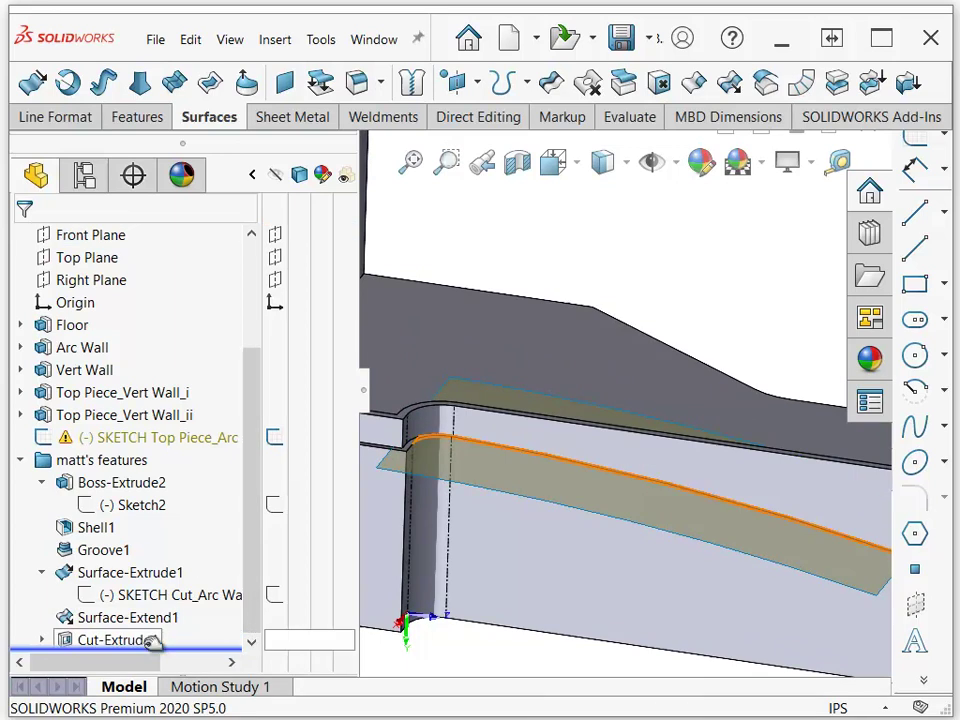
pyautogui.click(123, 643)
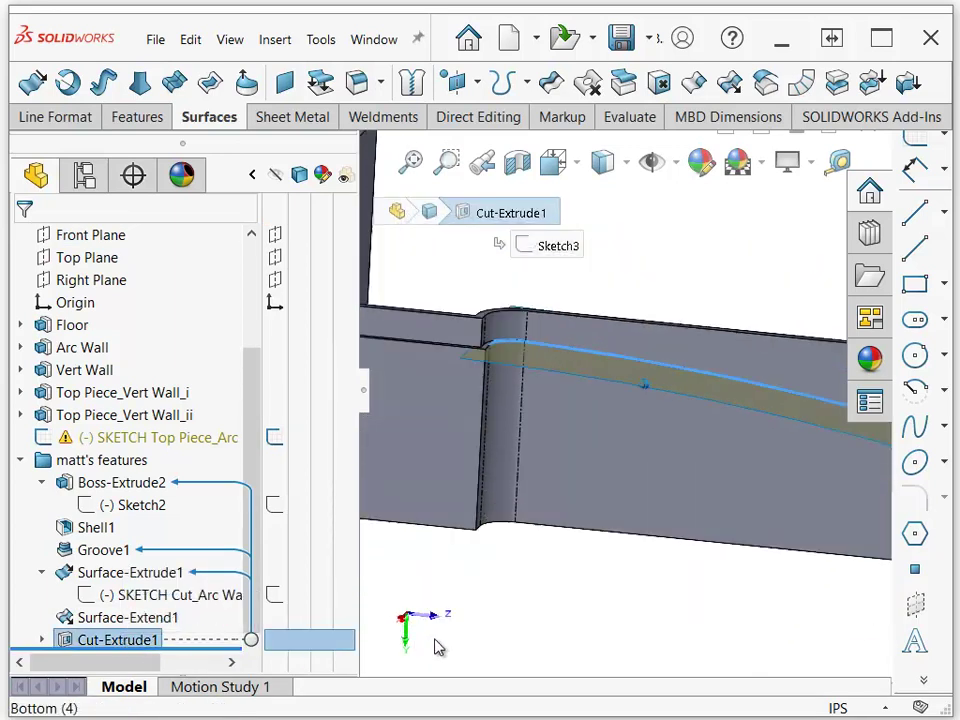
pyautogui.moveTo(437, 647); pyautogui.dragTo(455, 647, button='middle')
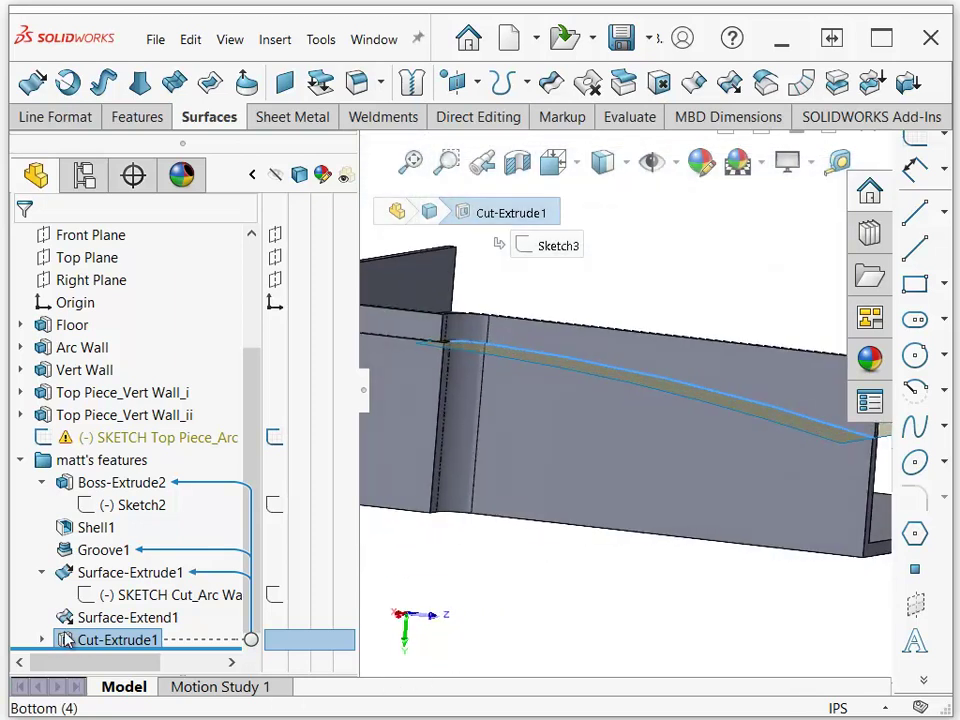
# Step: Expand Cut-Extrude1 and highlight its Sketch3 on the model to review the cut's profile
pyautogui.click(43, 640)
pyautogui.click(105, 641)
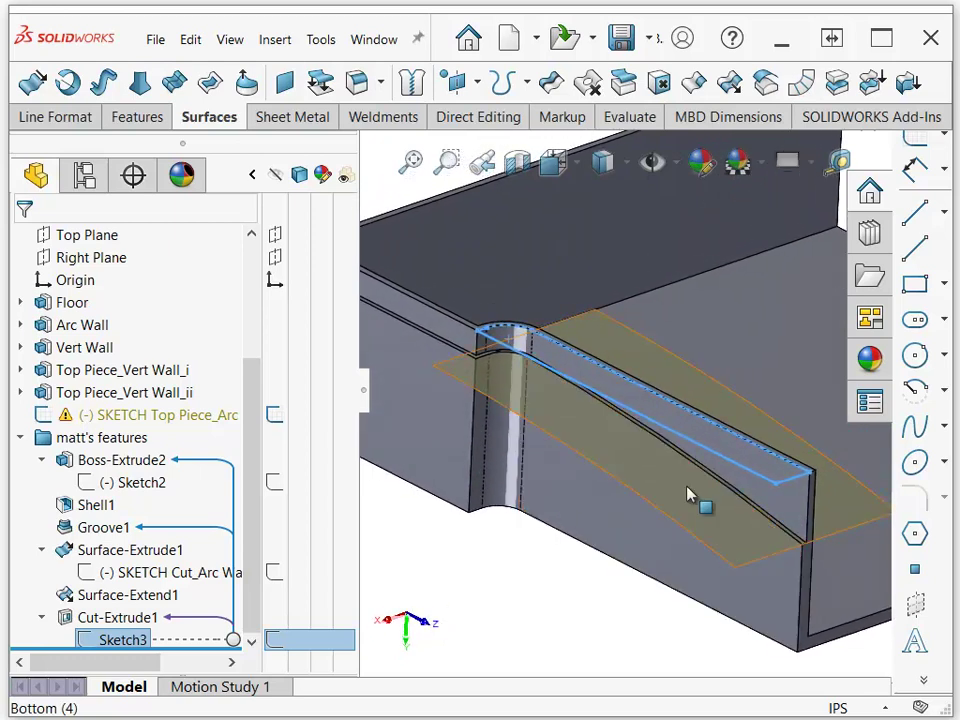
pyautogui.click(542, 609)
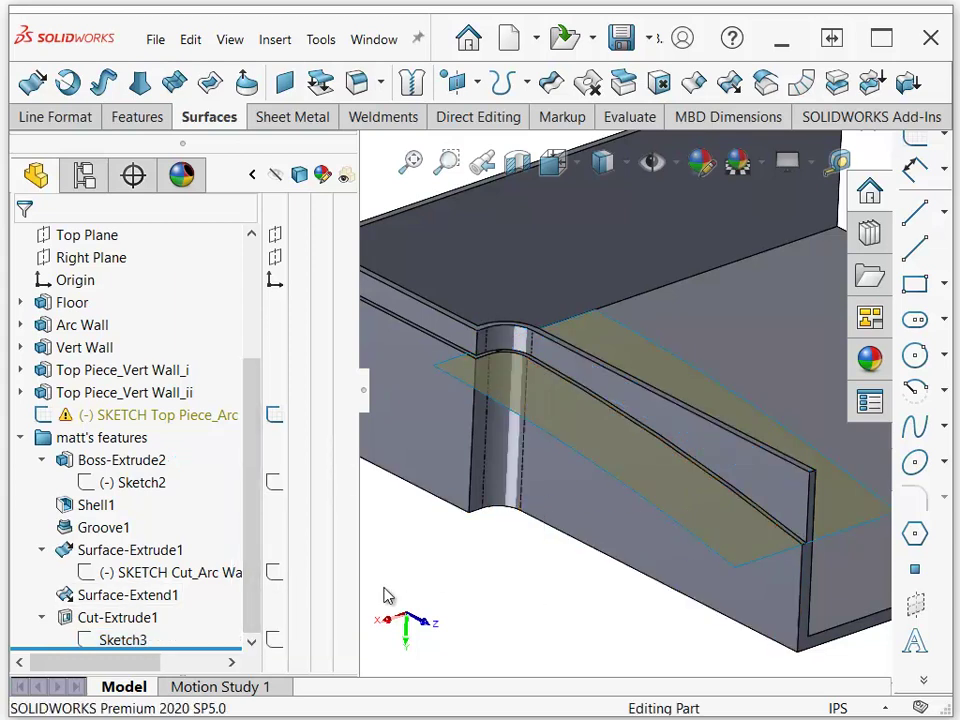
# Step: Hide the surface body of Surface-Extrude1
pyautogui.click(130, 553)
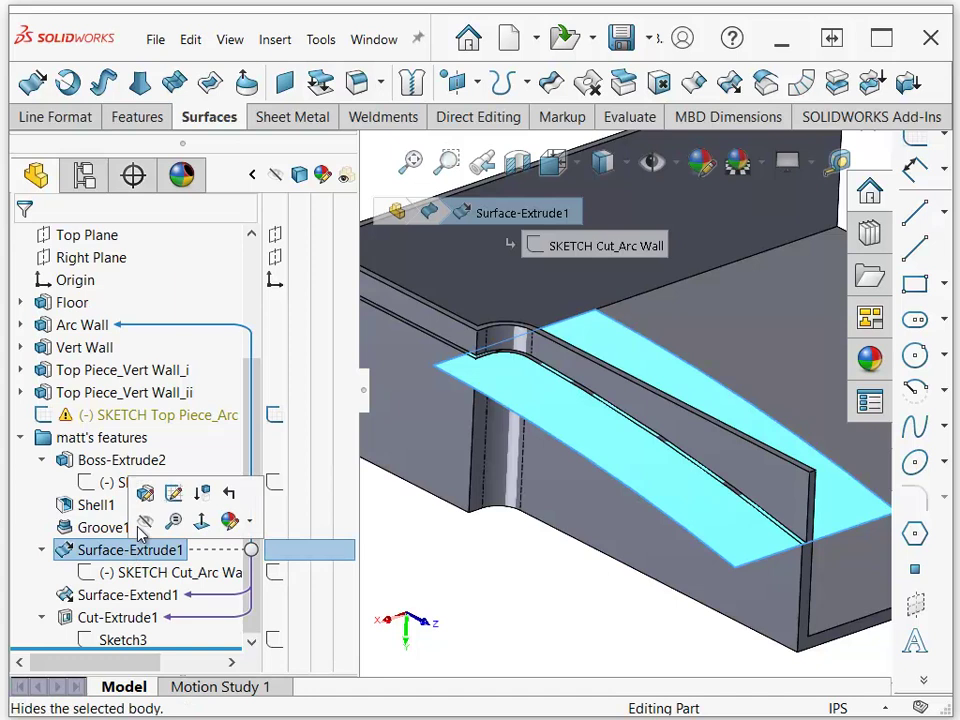
pyautogui.click(146, 522)
pyautogui.click(477, 552)
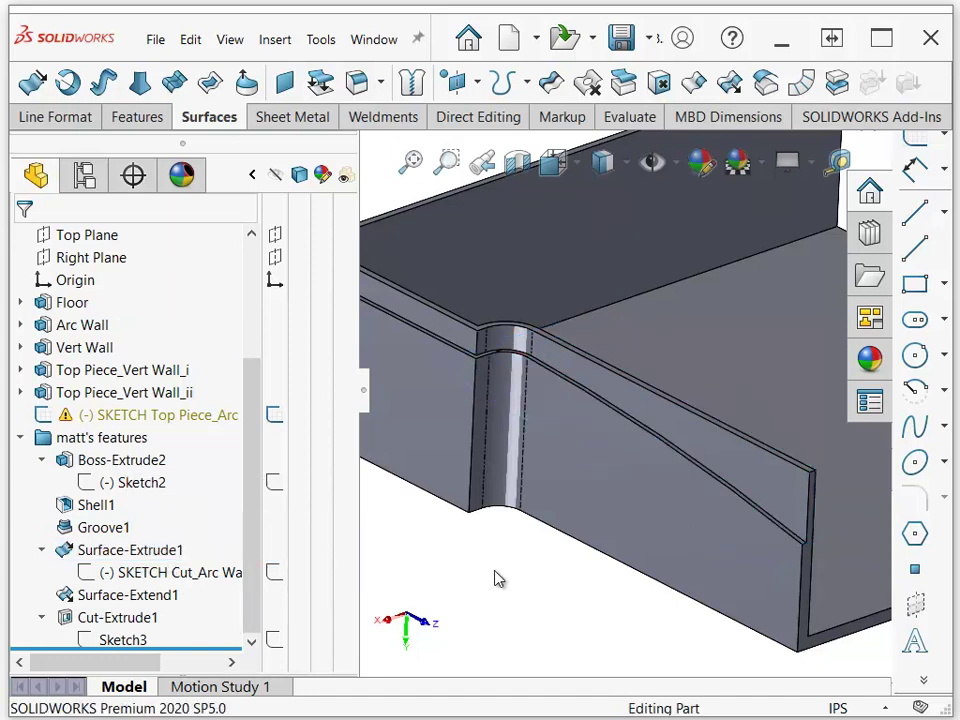
# Step: Inspect the groove ledge at the rounded corner up close, selecting the short straight edge left by Cut-Extrude1
pyautogui.scroll(-1, 640, 525)
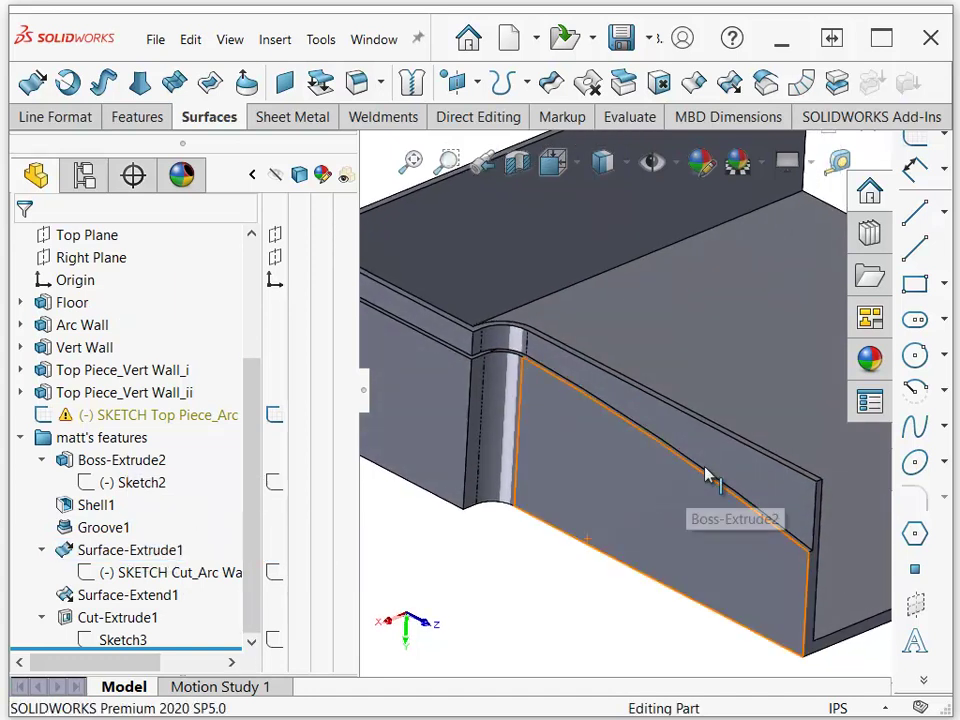
pyautogui.moveTo(617, 562); pyautogui.dragTo(540, 422, button='middle')
pyautogui.scroll(-6, 515, 362)
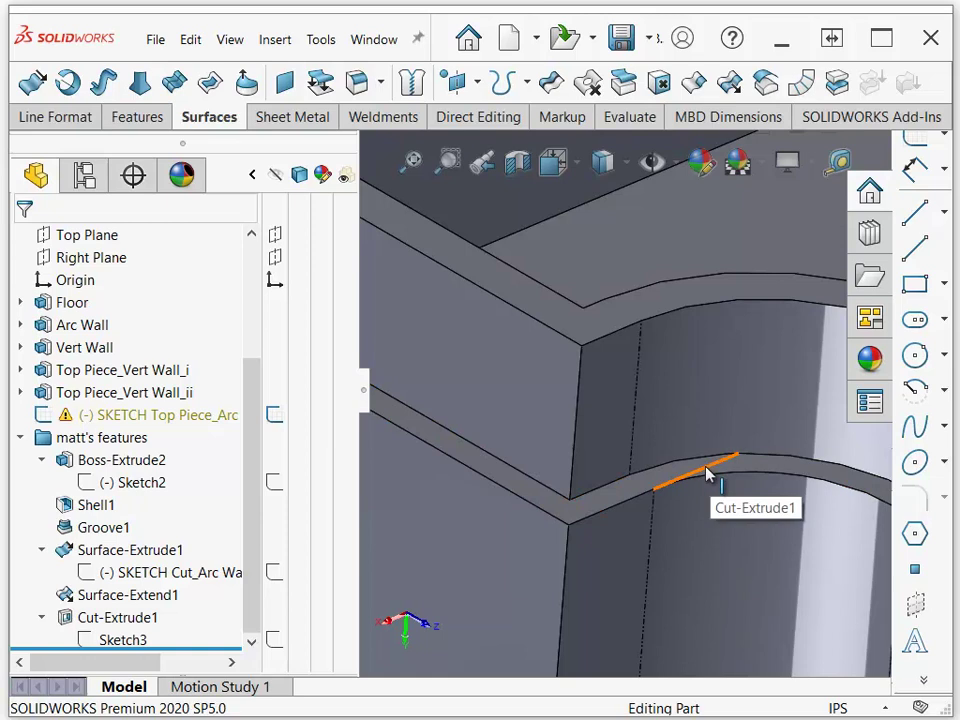
pyautogui.click(706, 475)
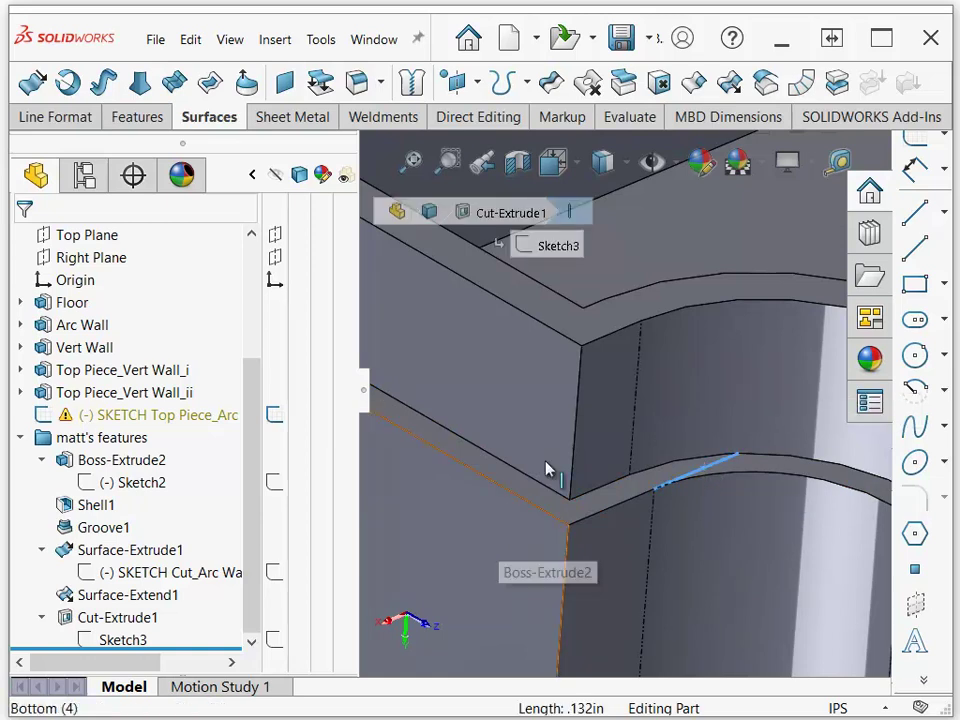
pyautogui.click(700, 243)
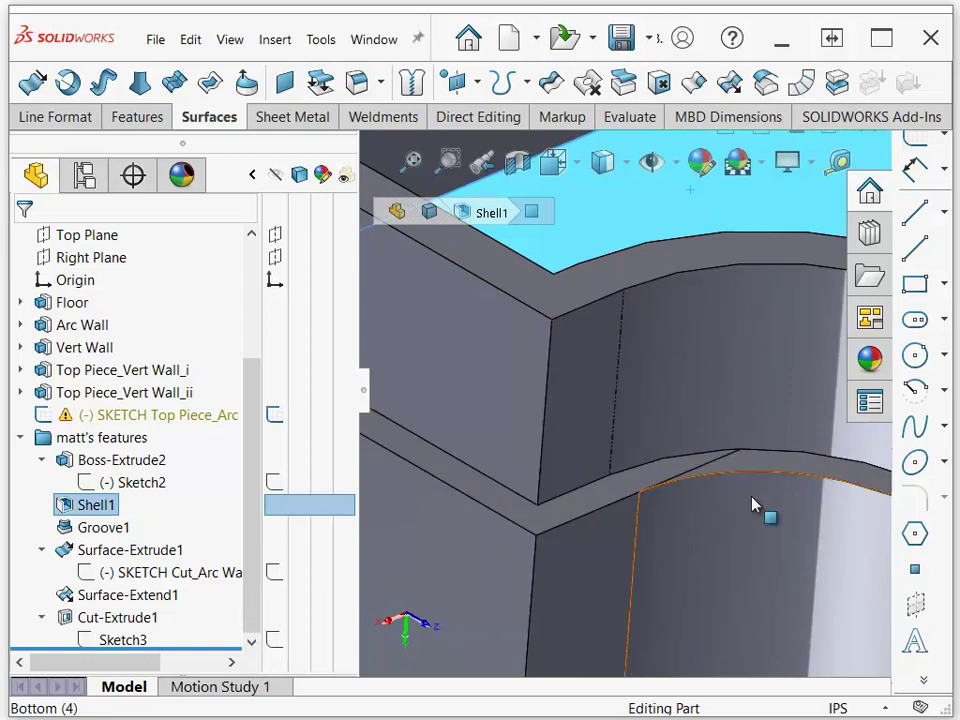
# Step: Clear the selection and view the whole shelled part from its inner side
pyautogui.press('z')
pyautogui.press('z')
pyautogui.press('z')
pyautogui.scroll(5, 753, 505)
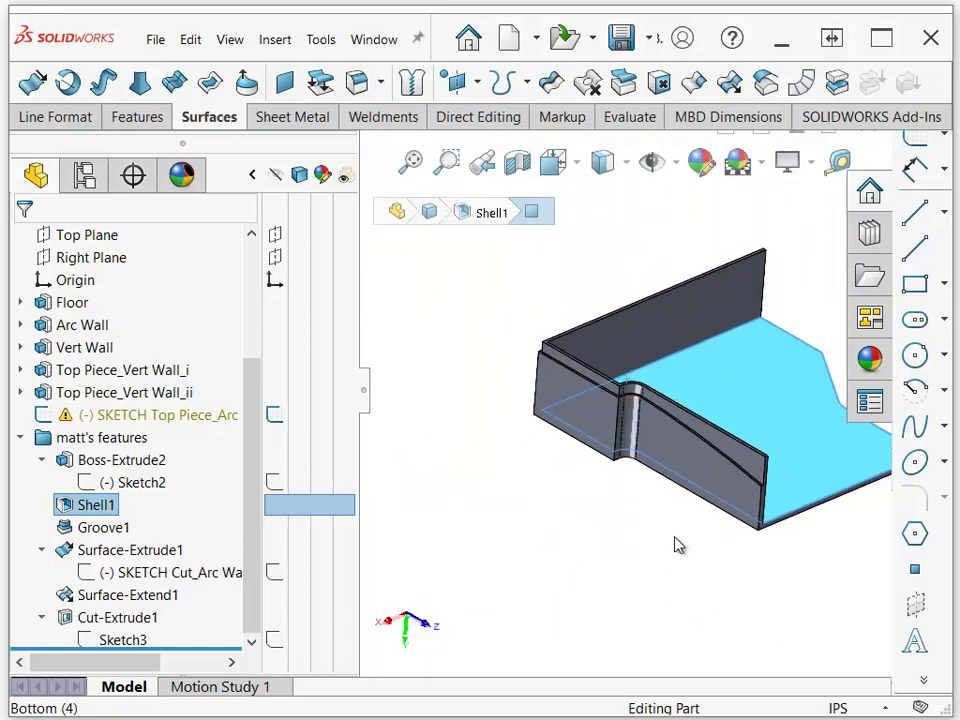
pyautogui.click(590, 517)
pyautogui.moveTo(694, 370); pyautogui.dragTo(700, 462, button='middle')
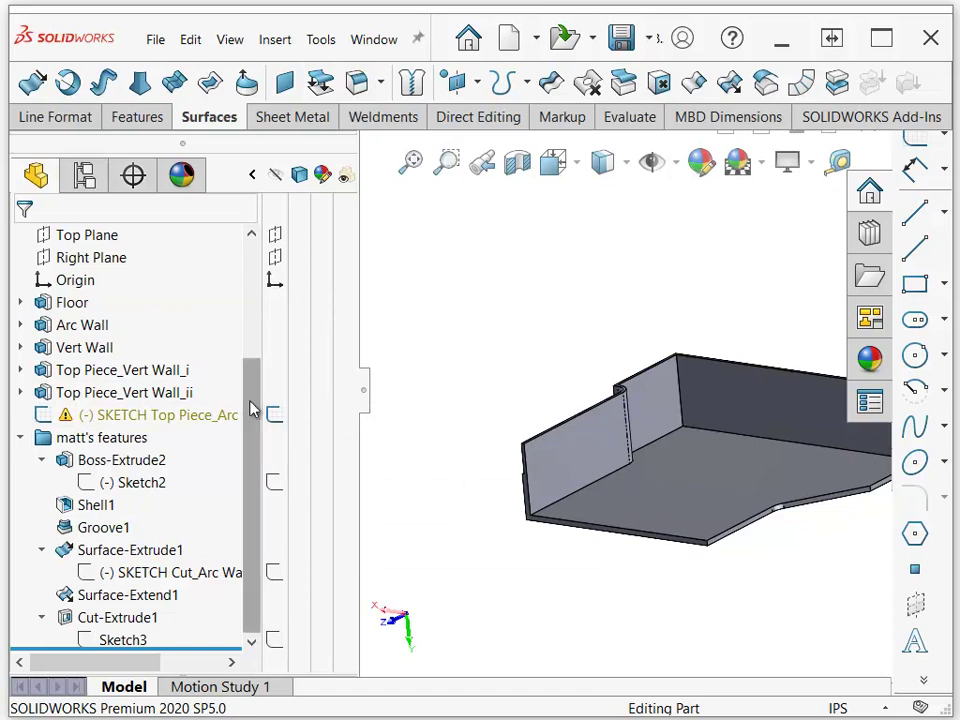
# Step: Expand the Solid Bodies folder and highlight the hidden Arc Wall and Top Piece_Vert Wall_ii bodies in turn
pyautogui.moveTo(253, 407); pyautogui.dragTo(242, 279)
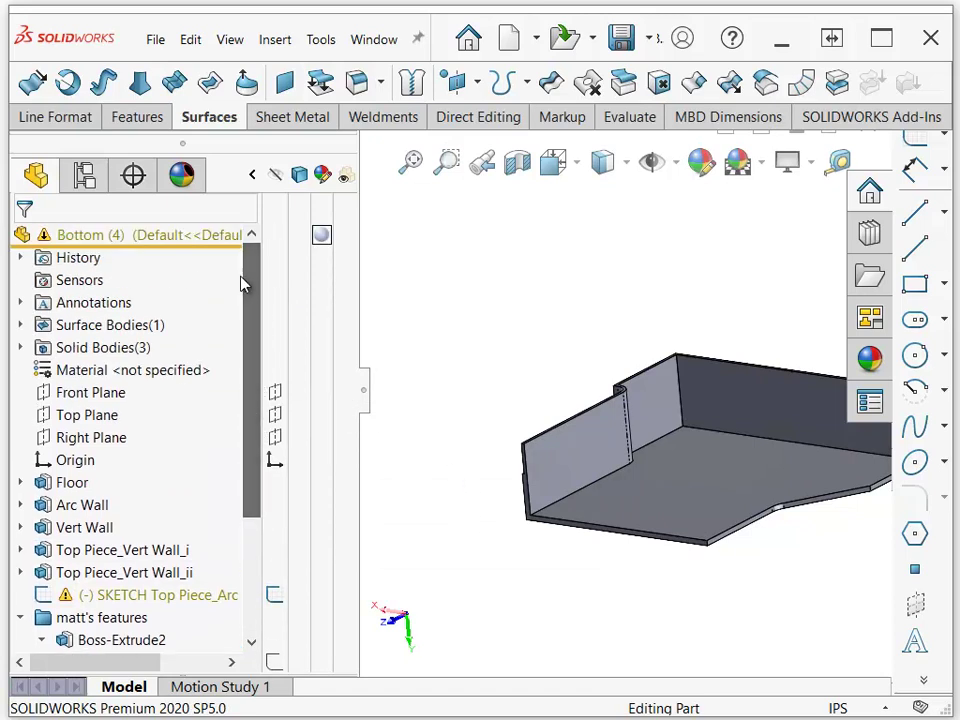
pyautogui.click(20, 347)
pyautogui.click(20, 347)
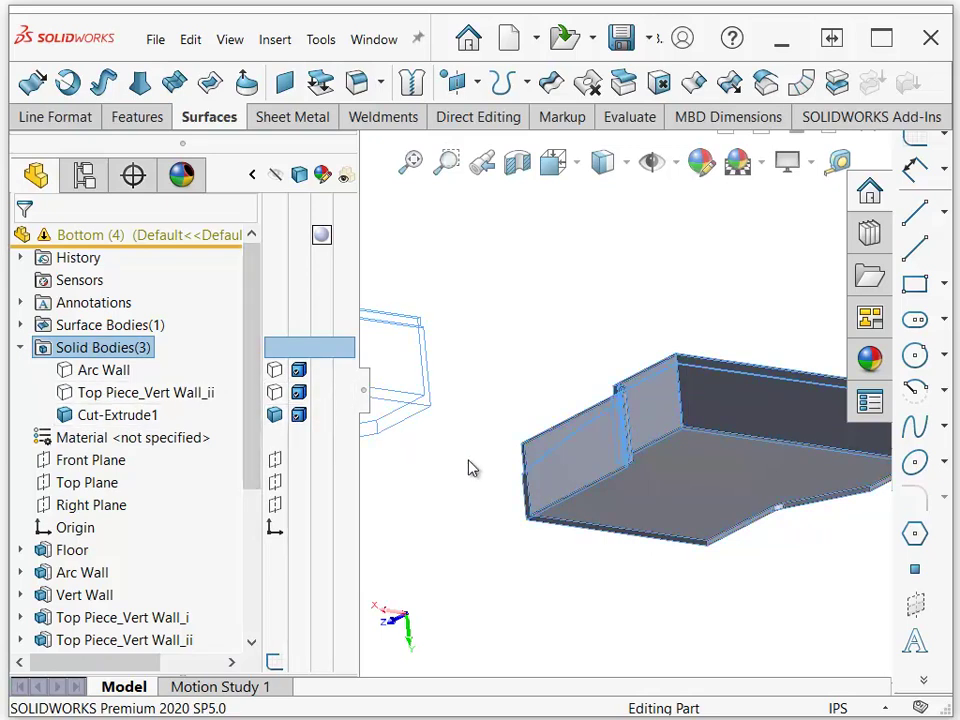
pyautogui.scroll(-5, 470, 468)
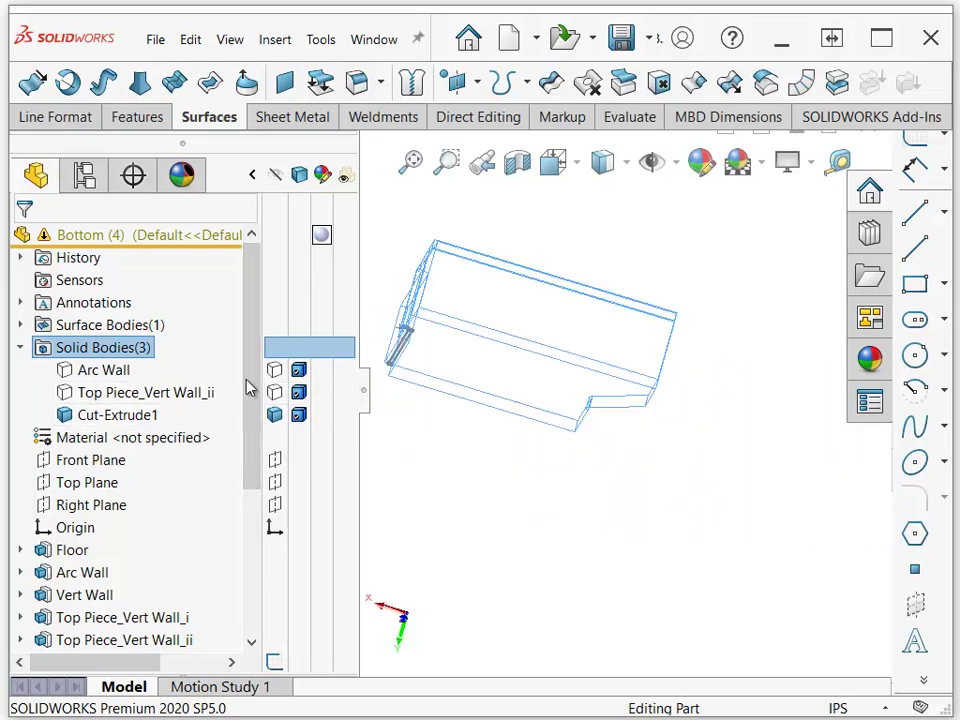
pyautogui.click(88, 382)
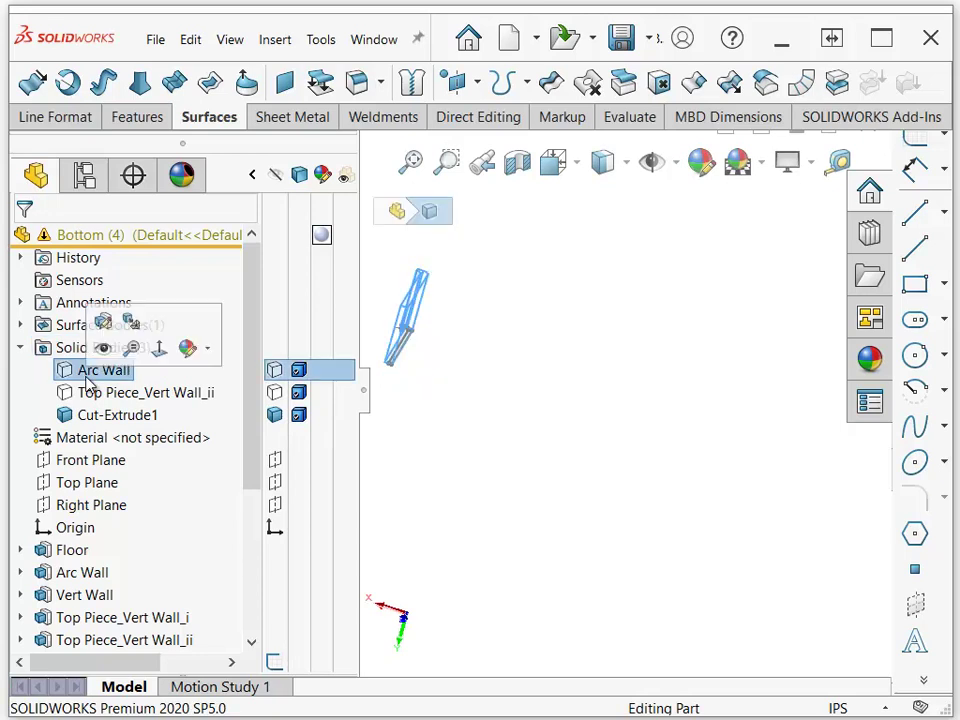
pyautogui.click(96, 400)
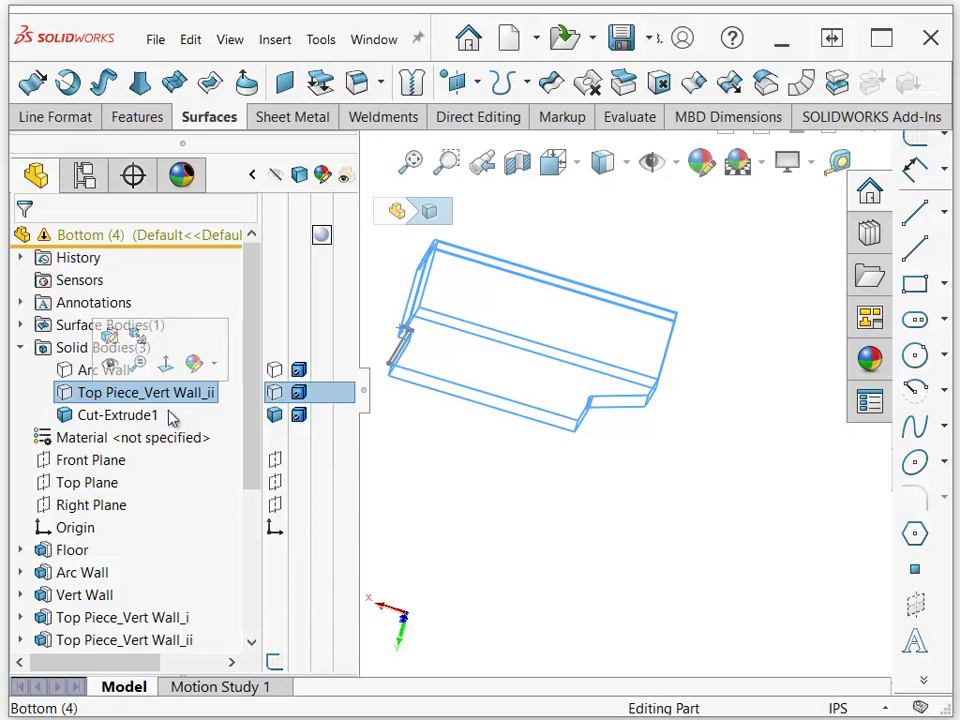
# Step: Show the hidden Arc Wall and Top Piece_Vert Wall_ii solid bodies
pyautogui.click(273, 372)
pyautogui.click(273, 392)
pyautogui.click(441, 520)
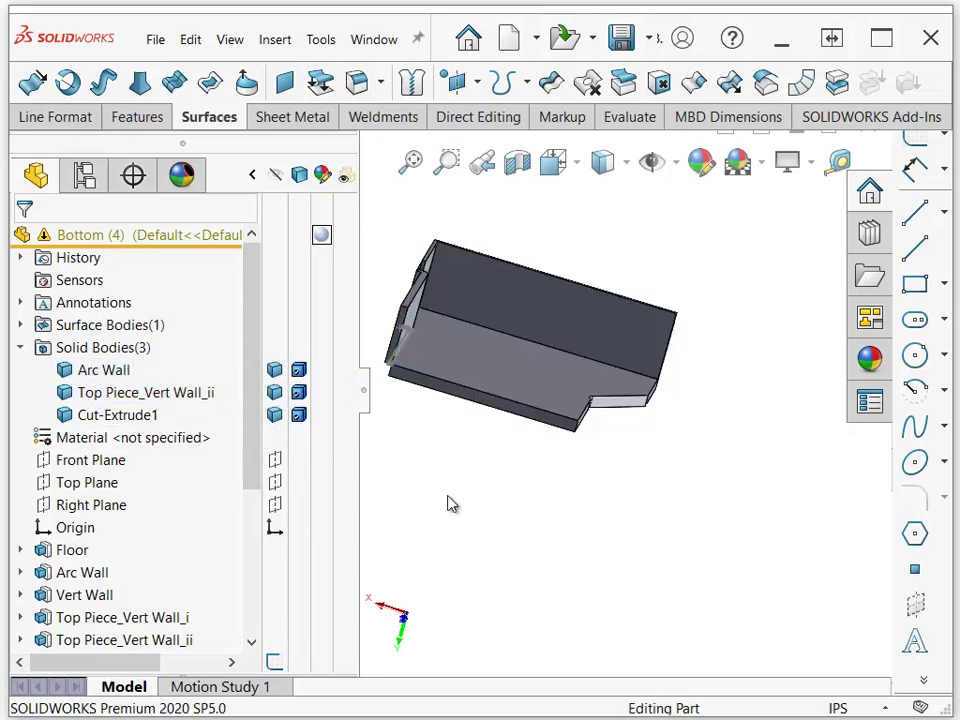
# Step: Apply a light orange color appearance to the Top Piece_Vert Wall_ii body
pyautogui.click(317, 399)
pyautogui.click(344, 408)
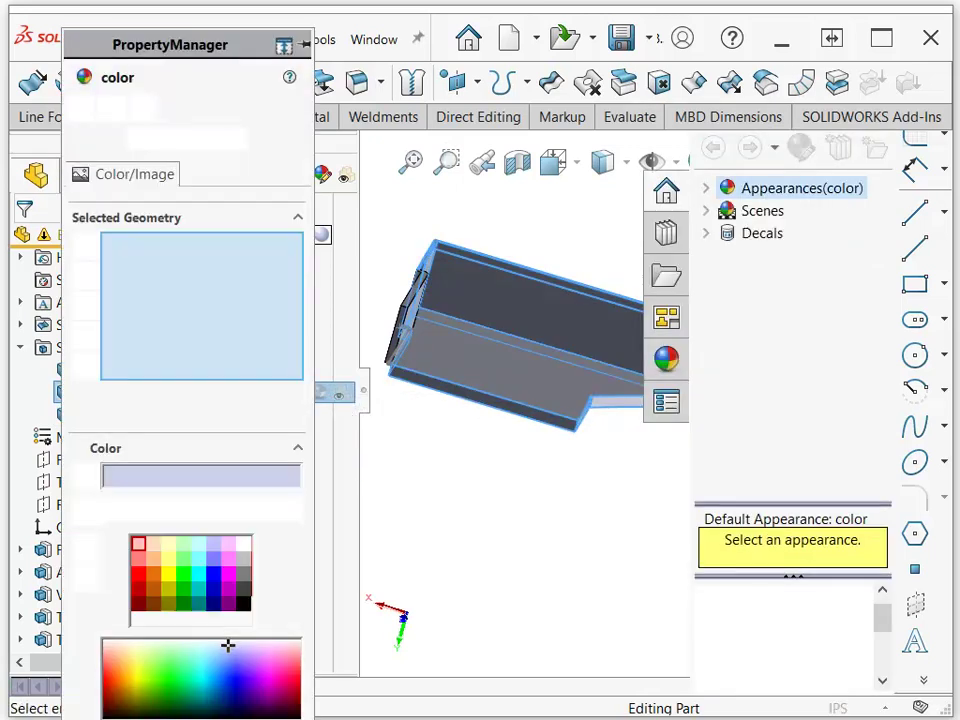
pyautogui.click(117, 658)
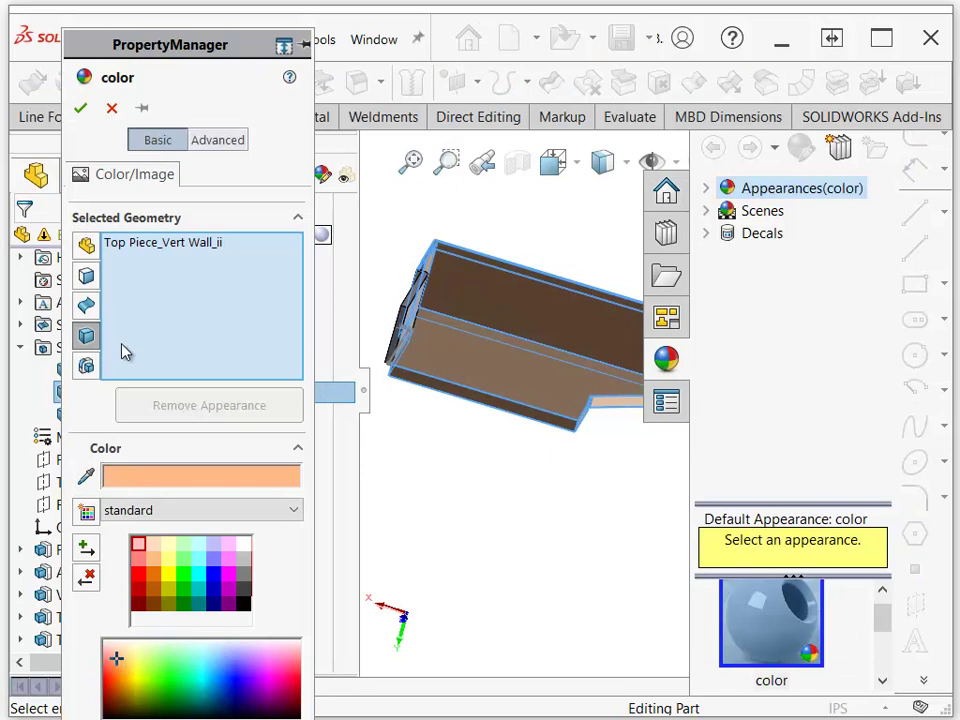
pyautogui.click(80, 109)
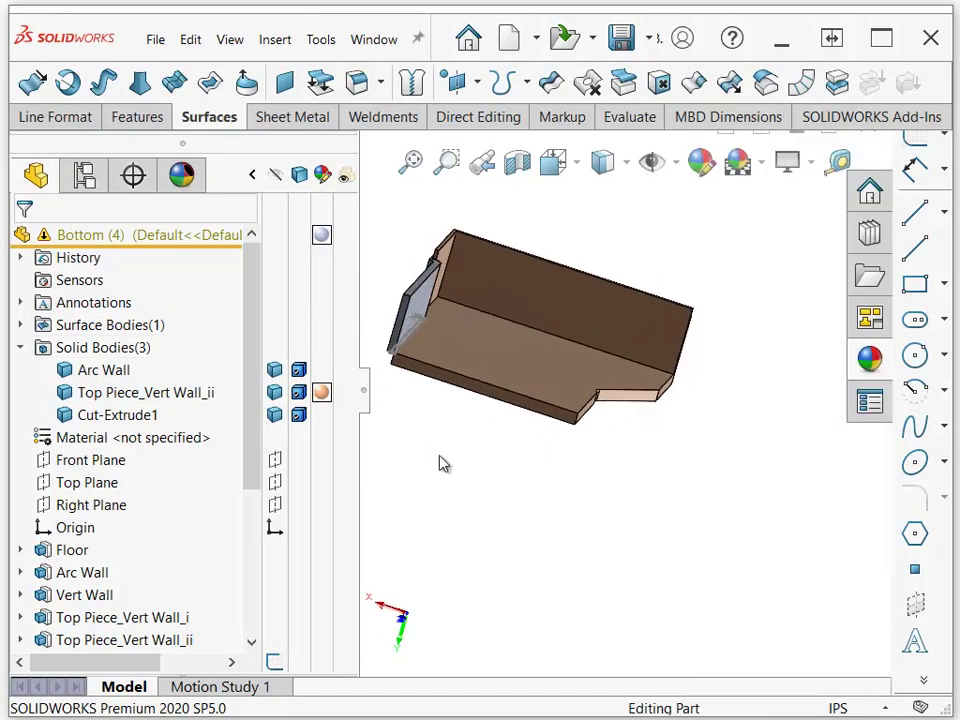
# Step: Examine from several sides how the gray Arc Wall body sits against the orange box body
pyautogui.press('Left')
pyautogui.press('Left')
pyautogui.scroll(-5, 443, 463)
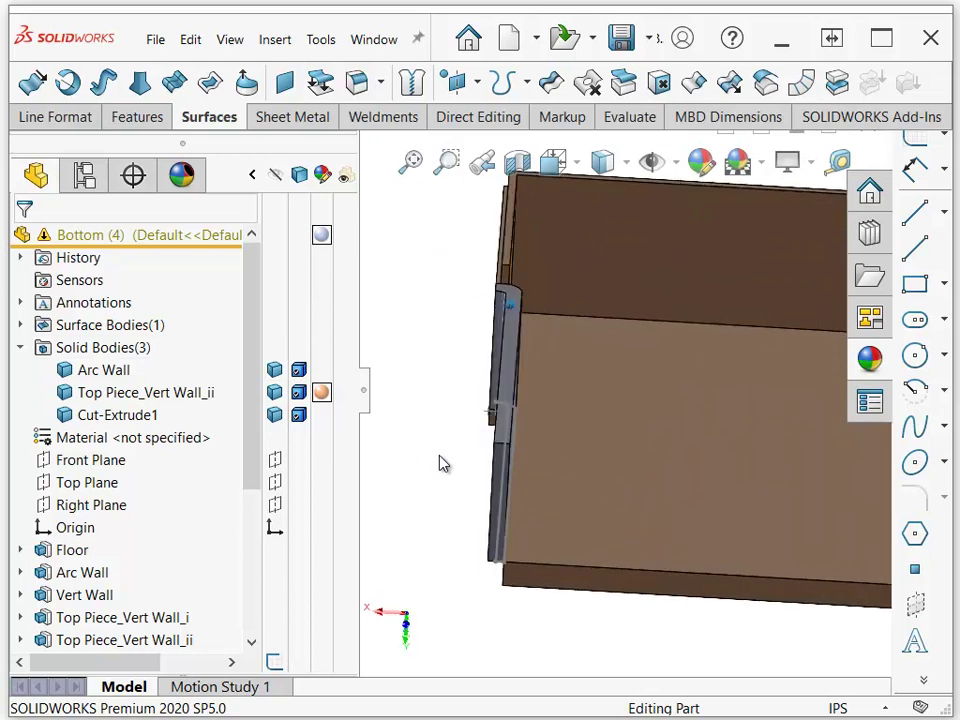
pyautogui.press('Right')
pyautogui.press('Right')
pyautogui.press('Right')
pyautogui.press('Up')
pyautogui.press('Up')
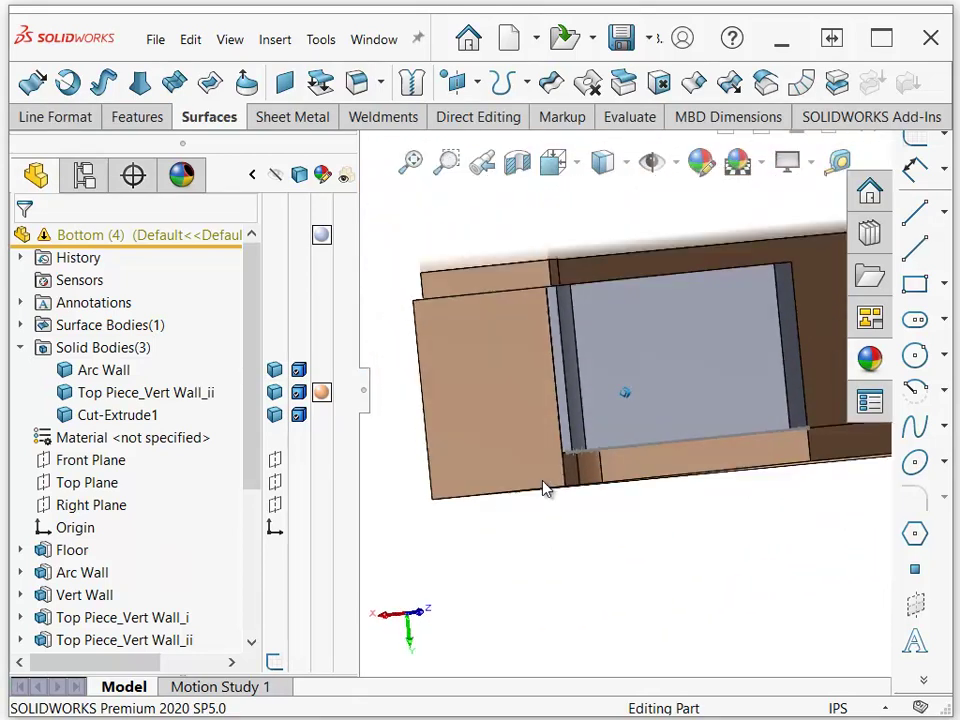
pyautogui.press('Up')
pyautogui.scroll(-3, 543, 488)
pyautogui.press('Left')
pyautogui.press('Left')
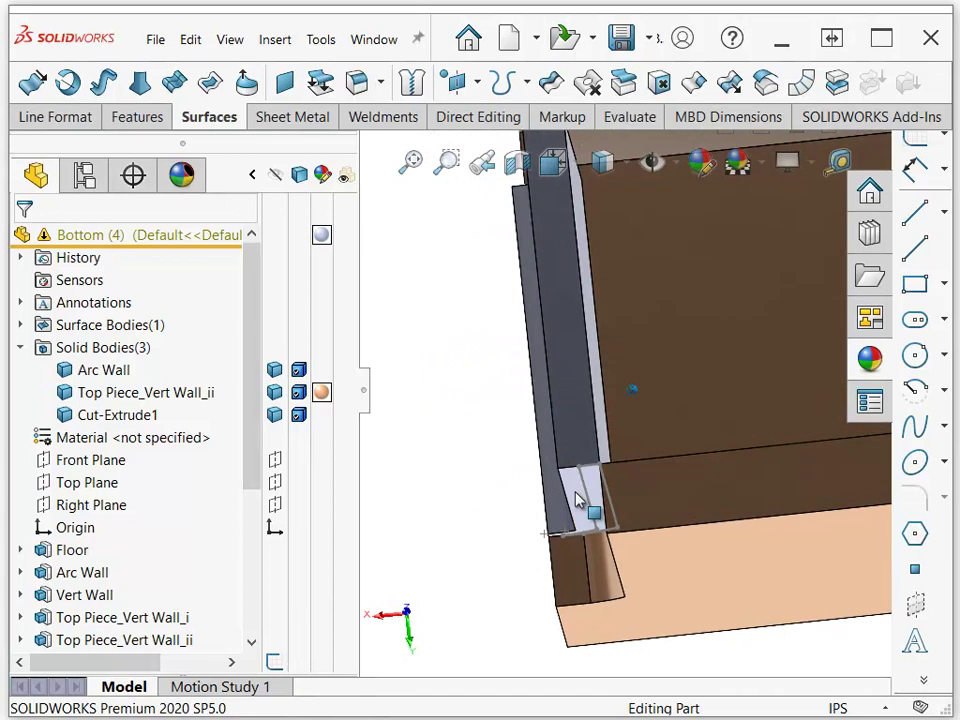
# Step: Inspect the Arc Wall's lower end up close, comparing its corner and edges with the adjoining orange walls and floor
pyautogui.press('Right')
pyautogui.press('Down')
pyautogui.press('Down')
pyautogui.press('Down')
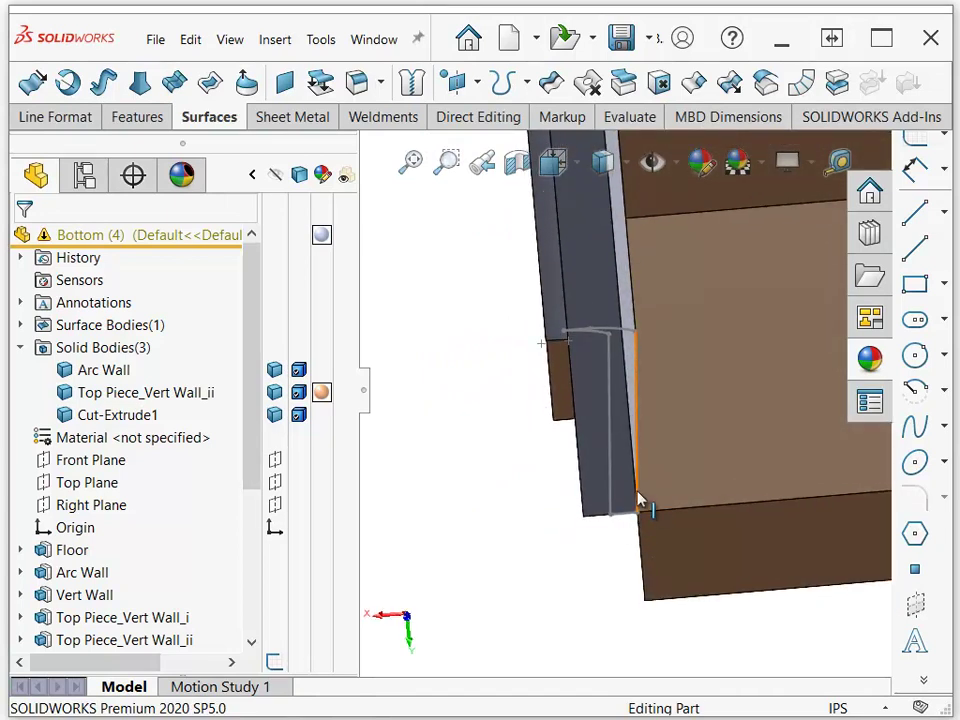
pyautogui.scroll(-2, 640, 510)
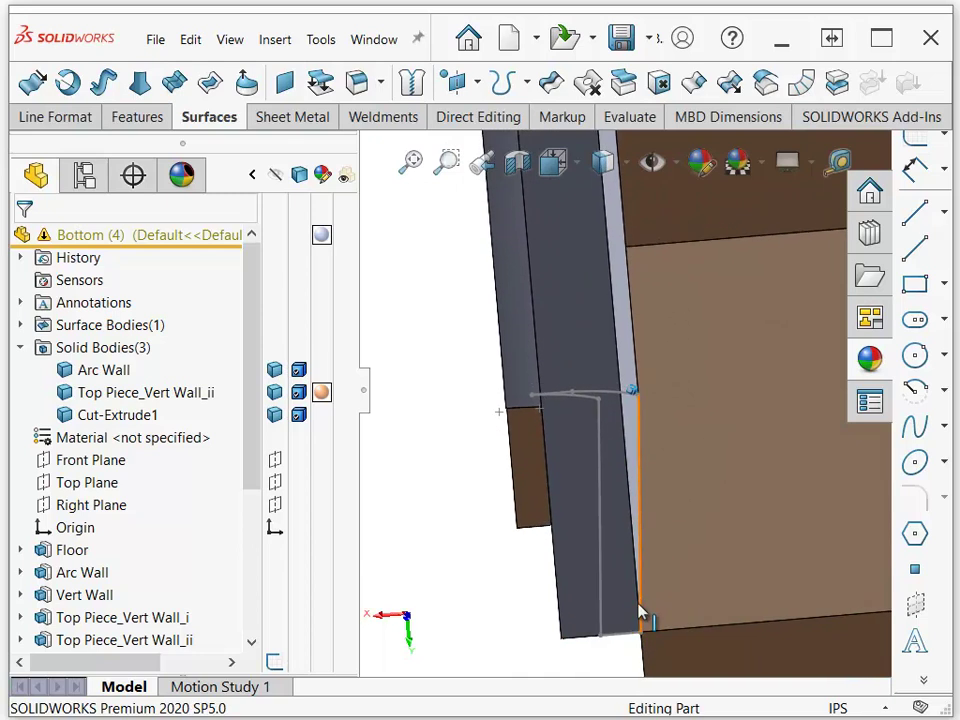
pyautogui.press('Up')
pyautogui.press('Up')
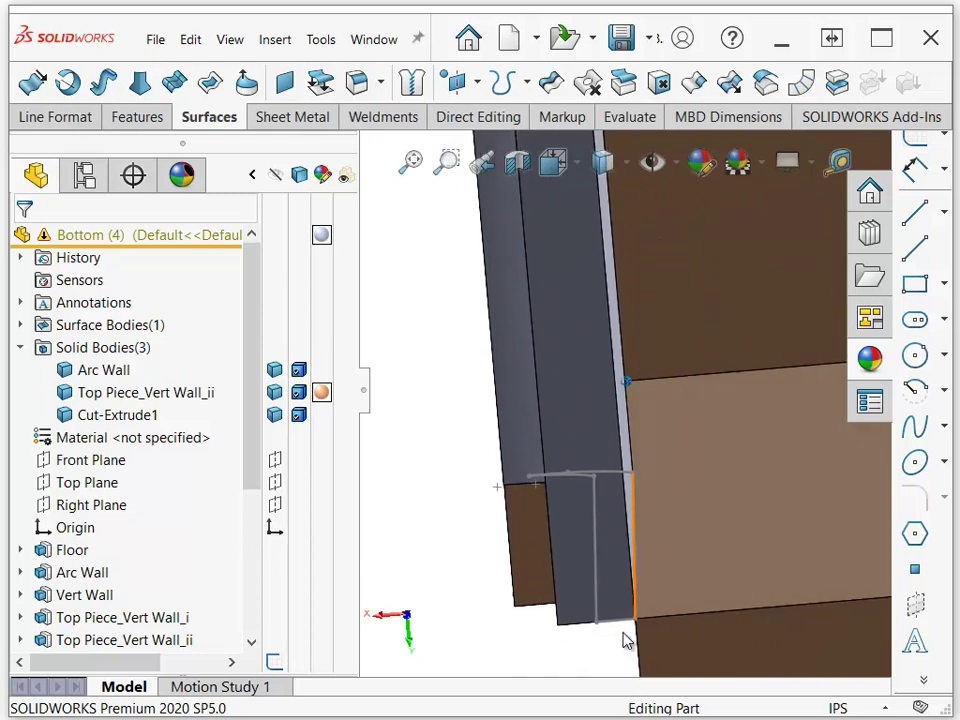
pyautogui.moveTo(622, 633); pyautogui.dragTo(625, 627, button='middle')
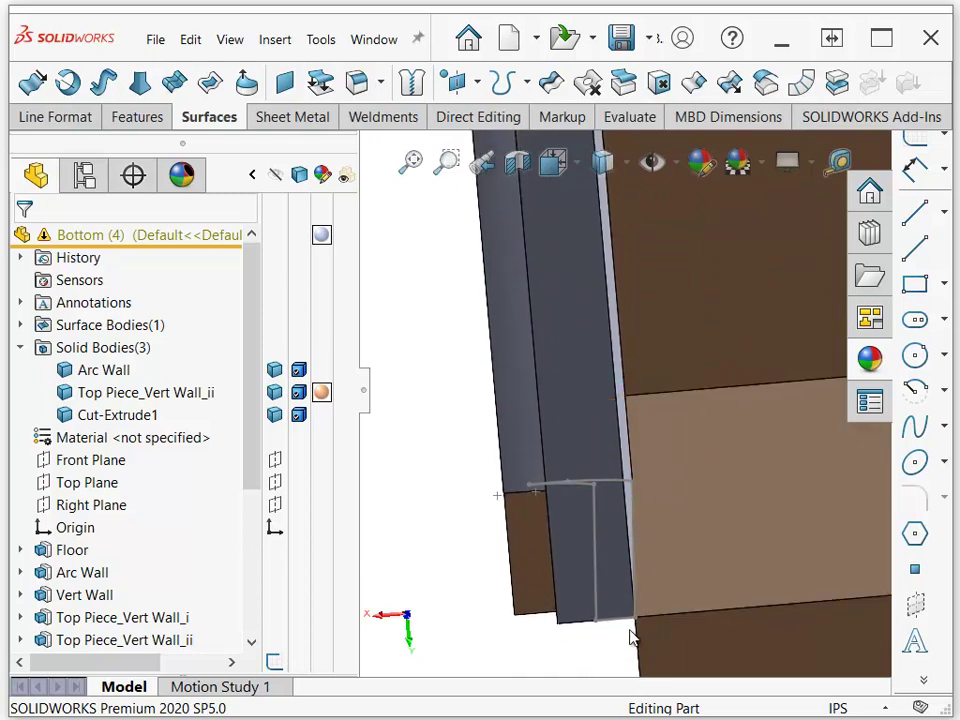
pyautogui.press('Up')
pyautogui.press('Up')
pyautogui.press('Up')
pyautogui.press('Up')
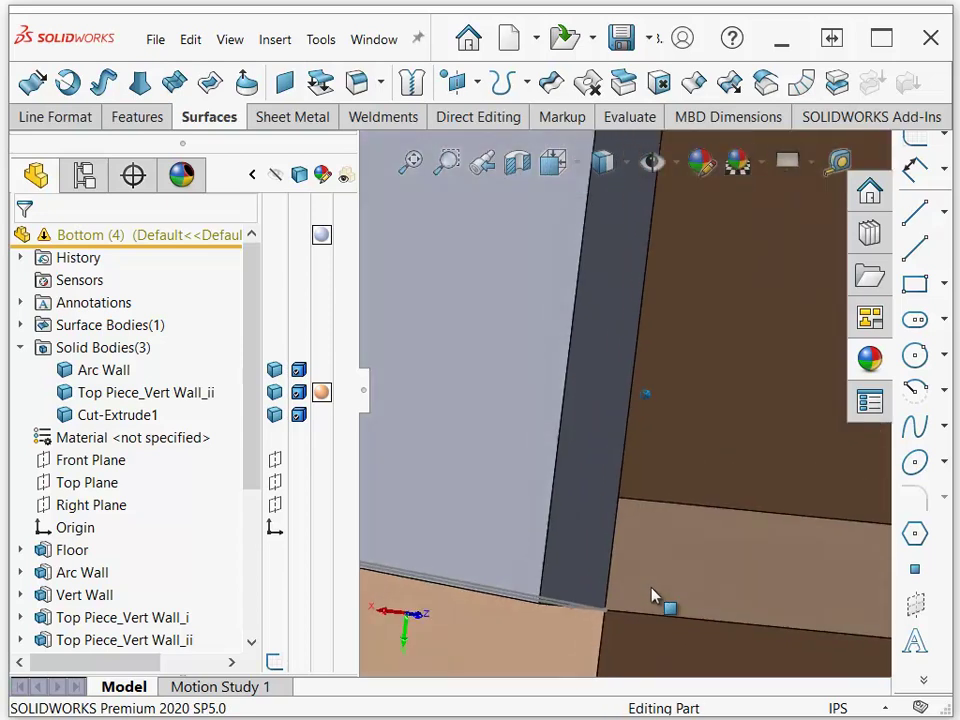
pyautogui.press('Right')
pyautogui.press('Right')
pyautogui.press('Up')
pyautogui.scroll(2, 659, 520)
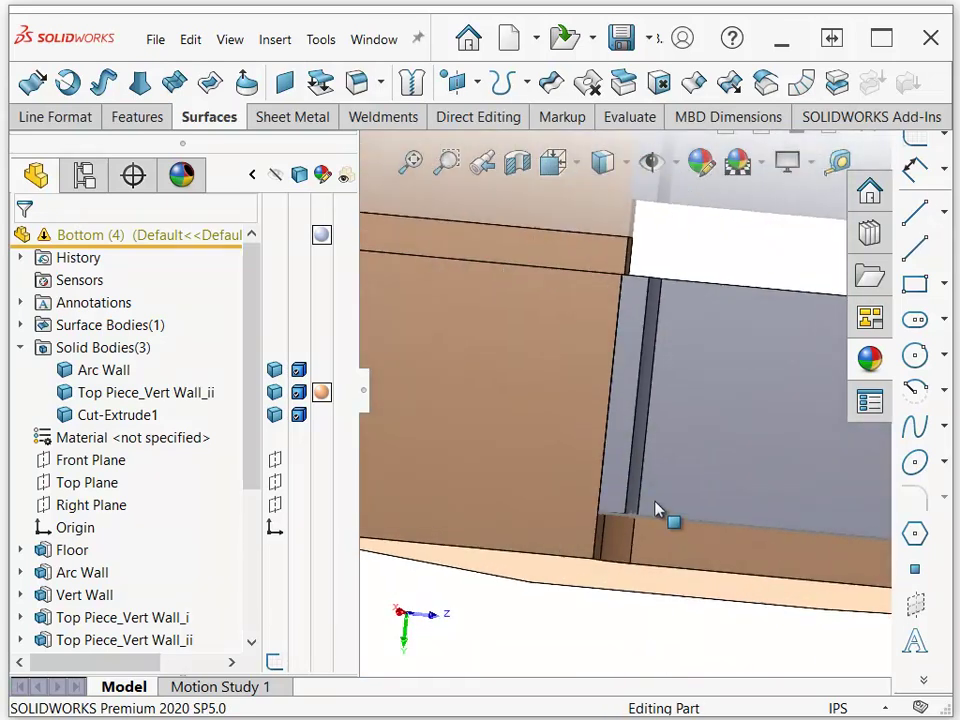
# Step: Review the Arc Wall feature's extrusion direction, depth and merge setting, and close it without changes
pyautogui.click(698, 474)
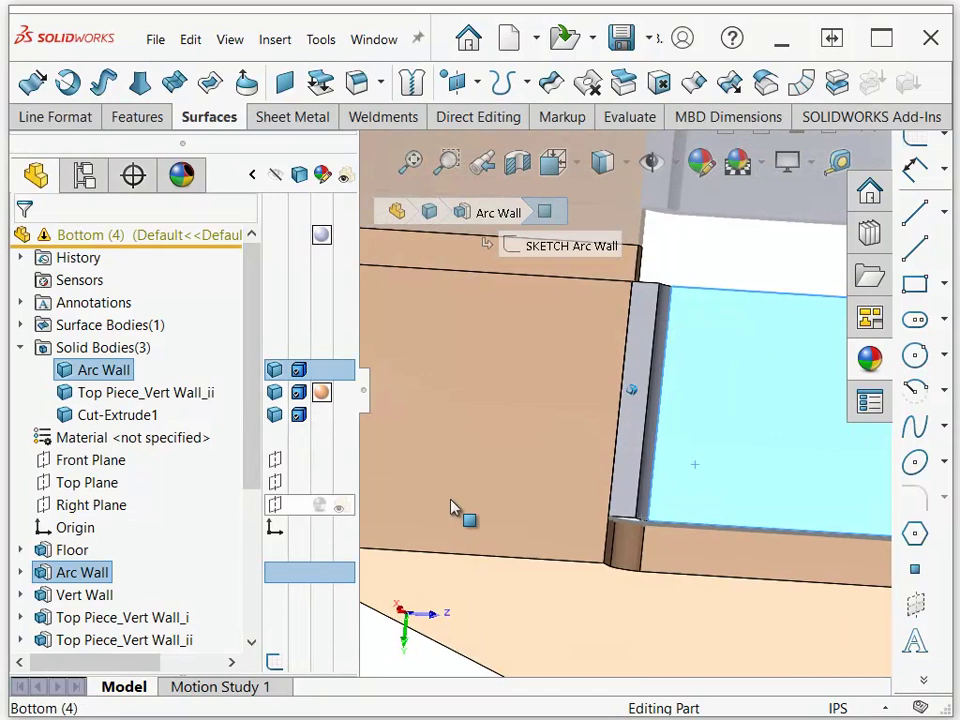
pyautogui.press('Up')
pyautogui.press('Up')
pyautogui.press('Up')
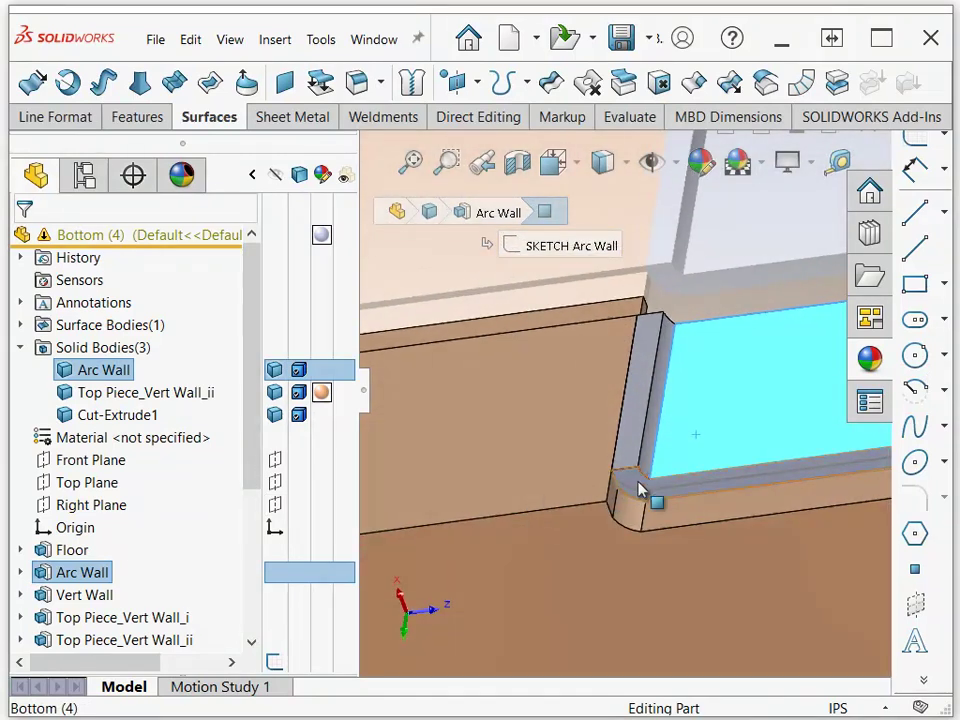
pyautogui.click(99, 572)
pyautogui.click(97, 514)
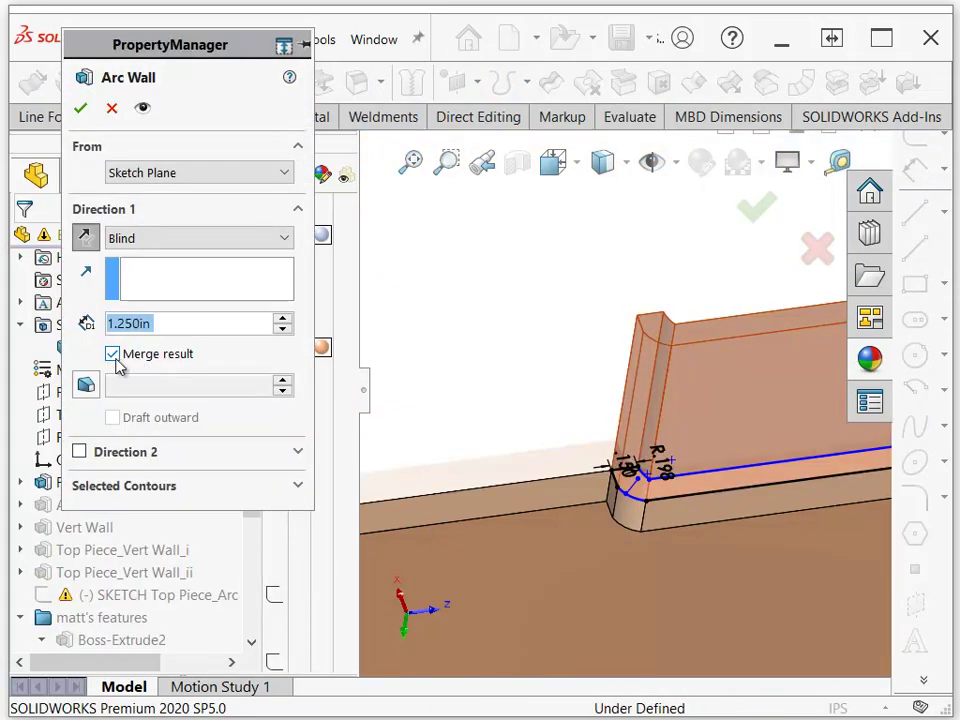
pyautogui.moveTo(350, 457); pyautogui.dragTo(392, 469, button='middle')
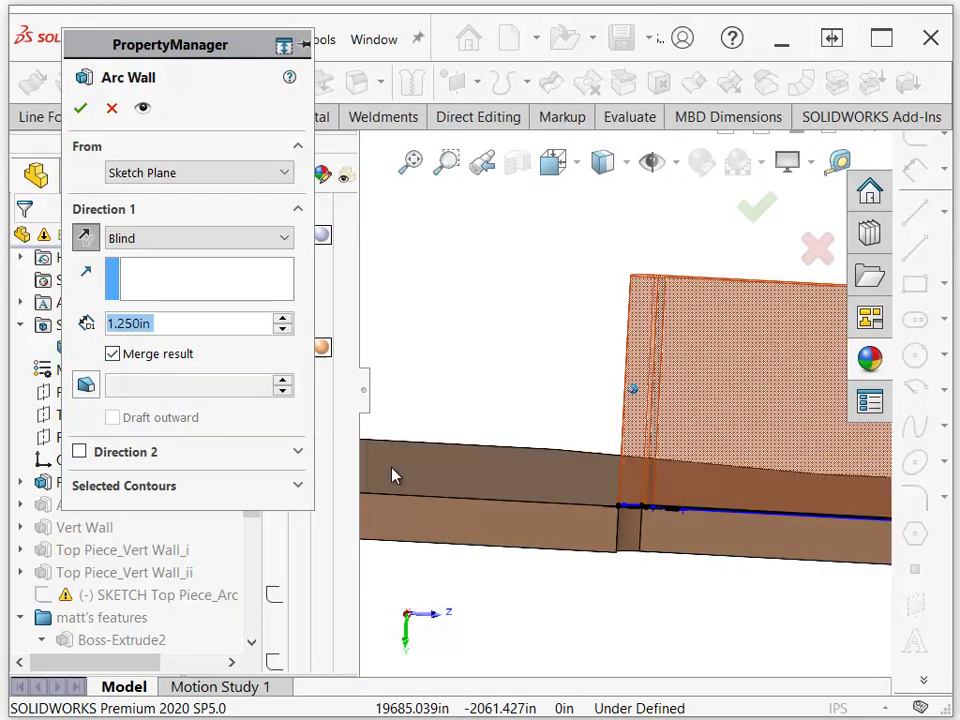
pyautogui.click(80, 112)
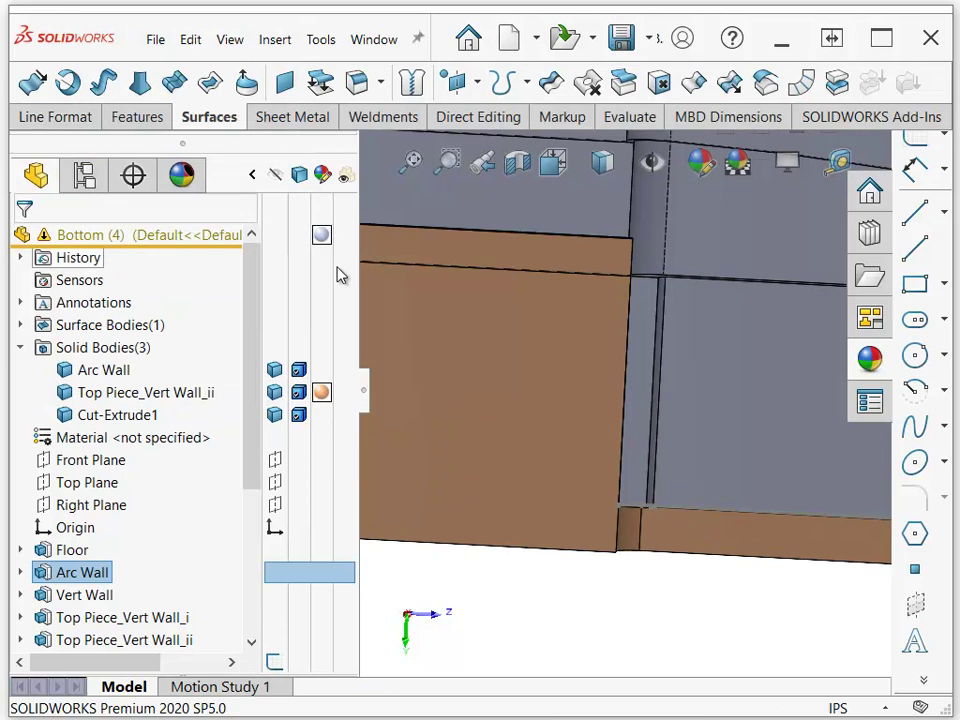
# Step: Examine the Arc Wall's joint with the adjoining orange wall from the outside and inside of the box
pyautogui.press('Left')
pyautogui.press('Left')
pyautogui.press('Left')
pyautogui.press('Left')
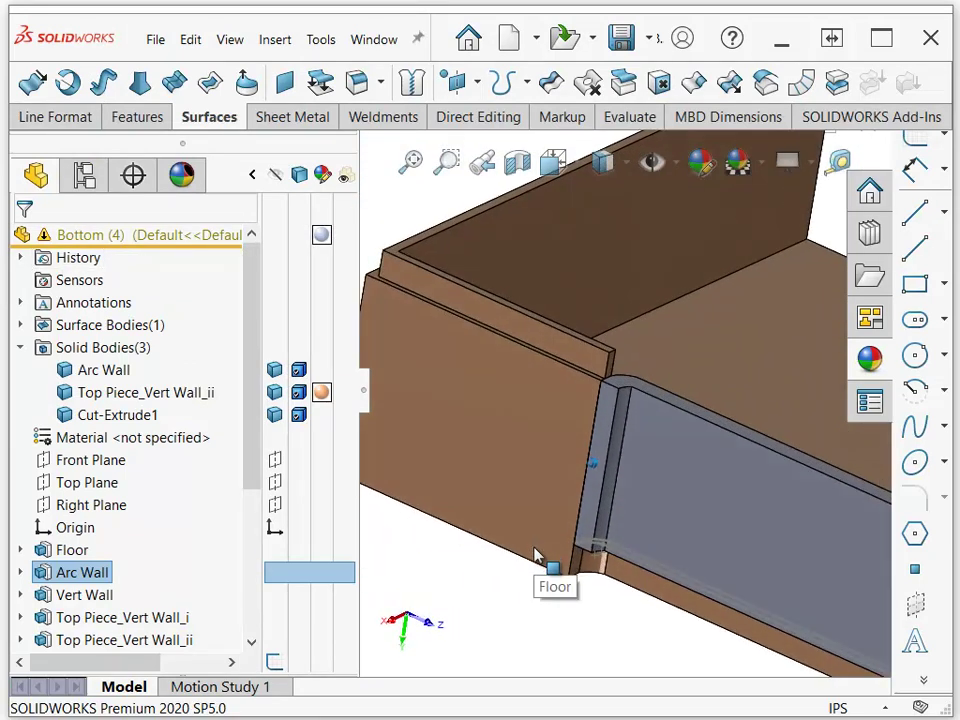
pyautogui.press('Left')
pyautogui.press('Left')
pyautogui.press('Left')
pyautogui.press('Left')
pyautogui.press('Left')
pyautogui.press('Left')
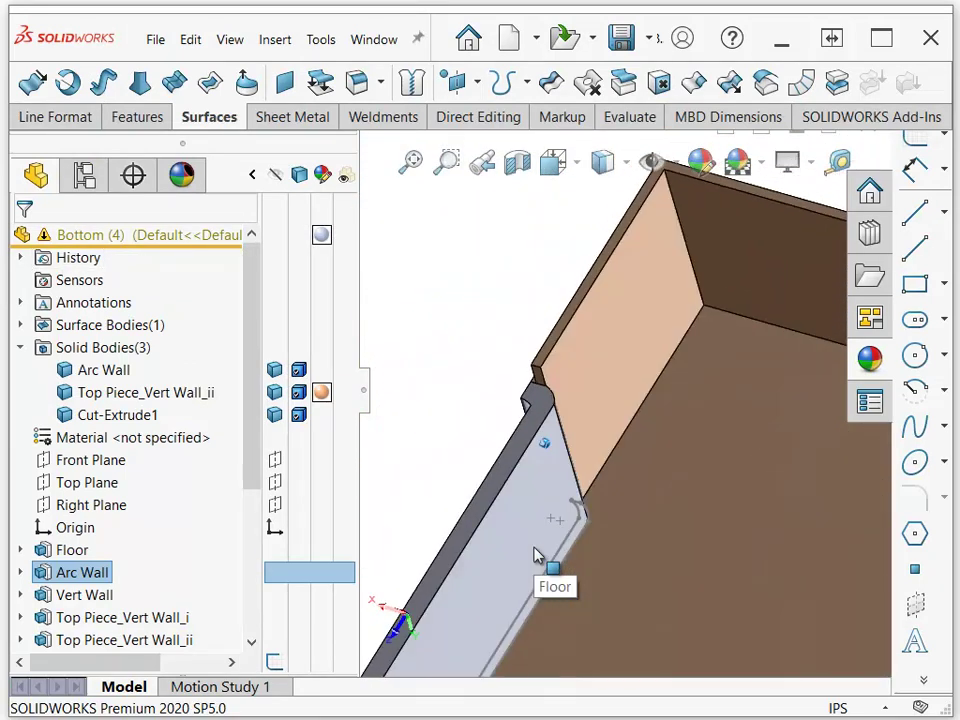
pyautogui.press('Left')
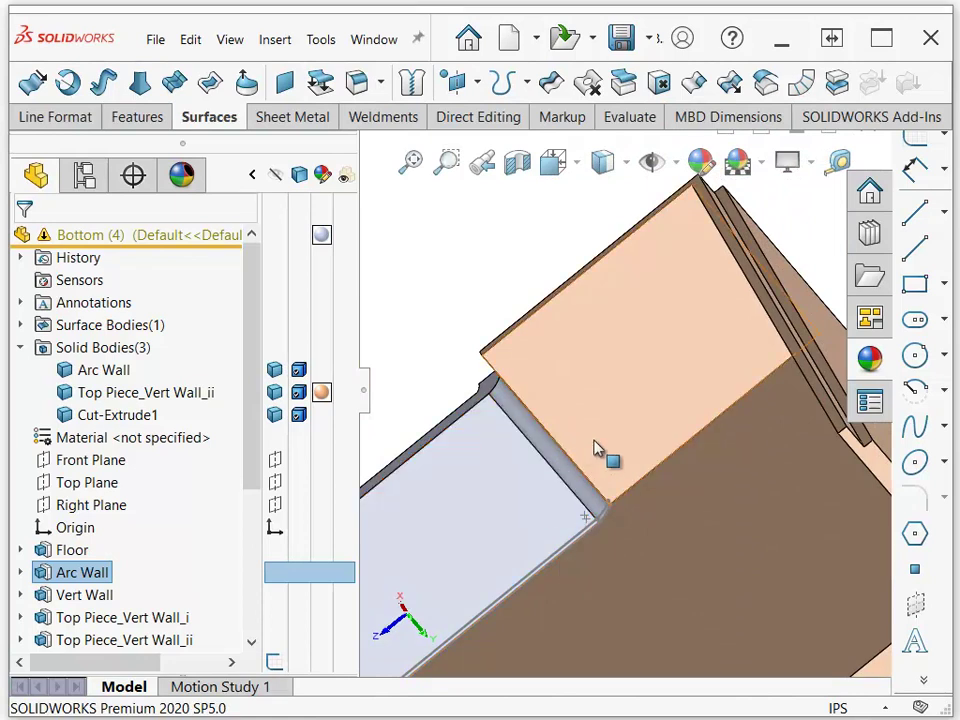
pyautogui.press('Right')
pyautogui.press('Right')
pyautogui.press('Right')
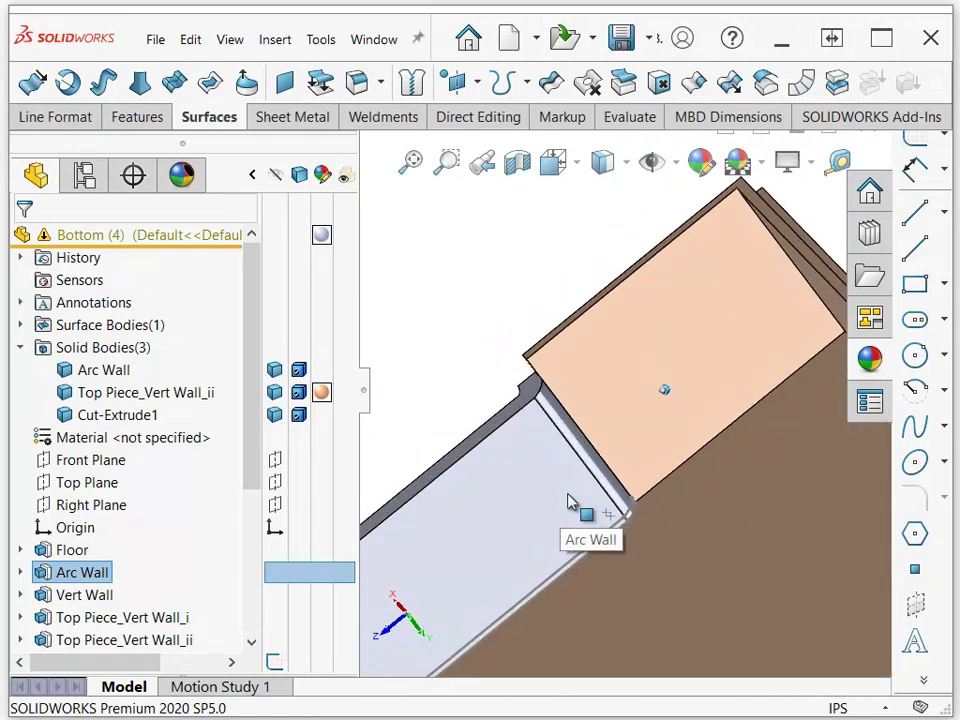
pyautogui.press('Left')
pyautogui.press('Left')
pyautogui.press('Left')
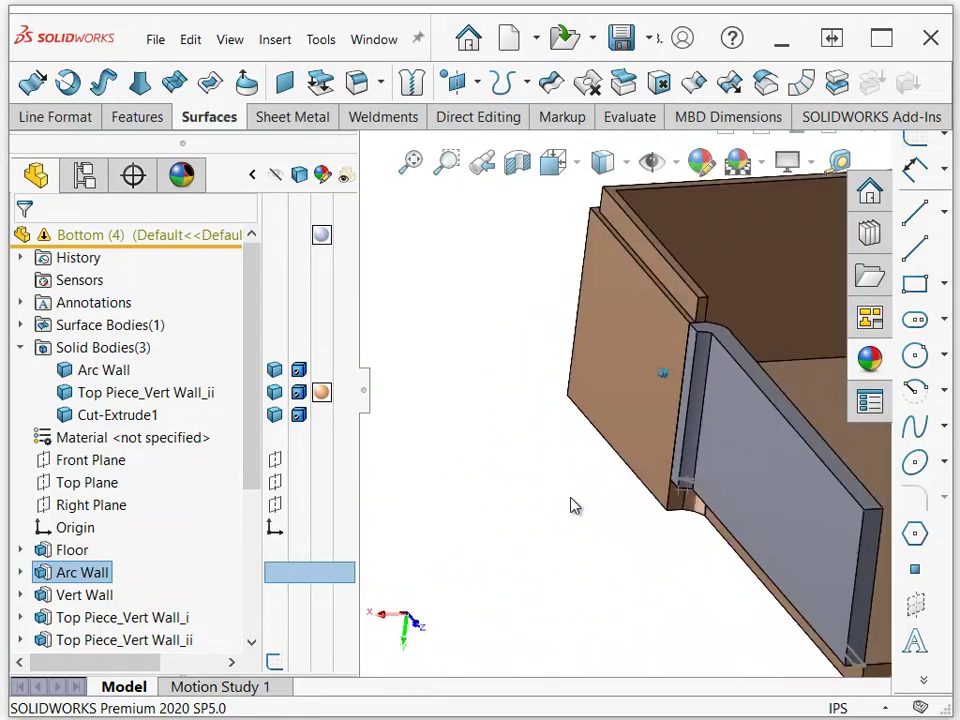
# Step: Inspect from below the gap between the Arc Wall's lower edge and the underside of the floor
pyautogui.press('Up')
pyautogui.press('Up')
pyautogui.press('Up')
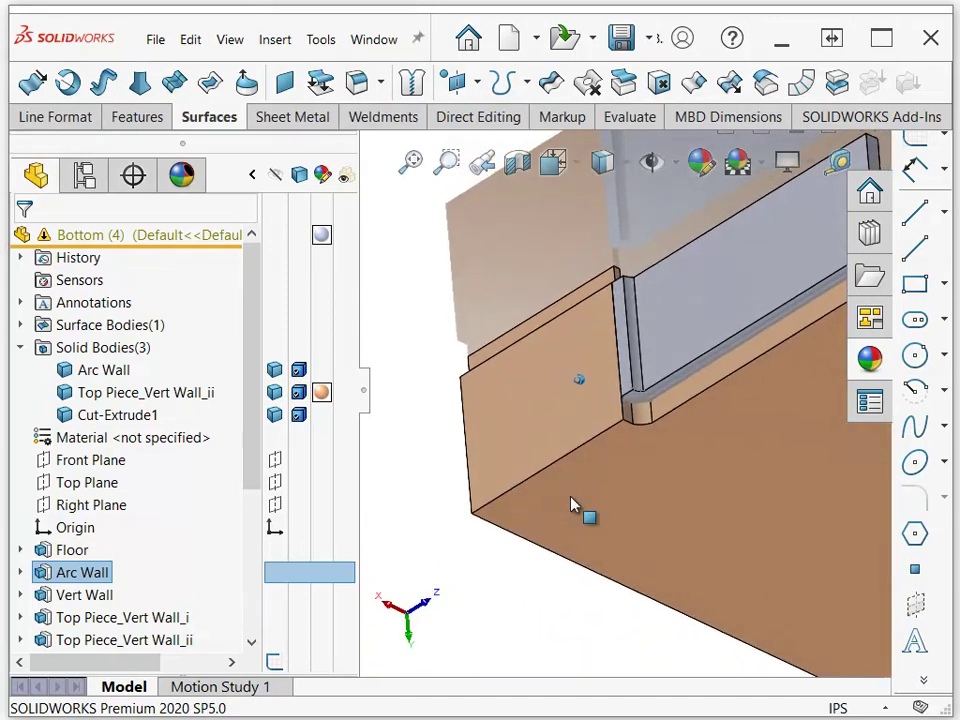
pyautogui.press('Up')
pyautogui.press('Up')
pyautogui.press('Up')
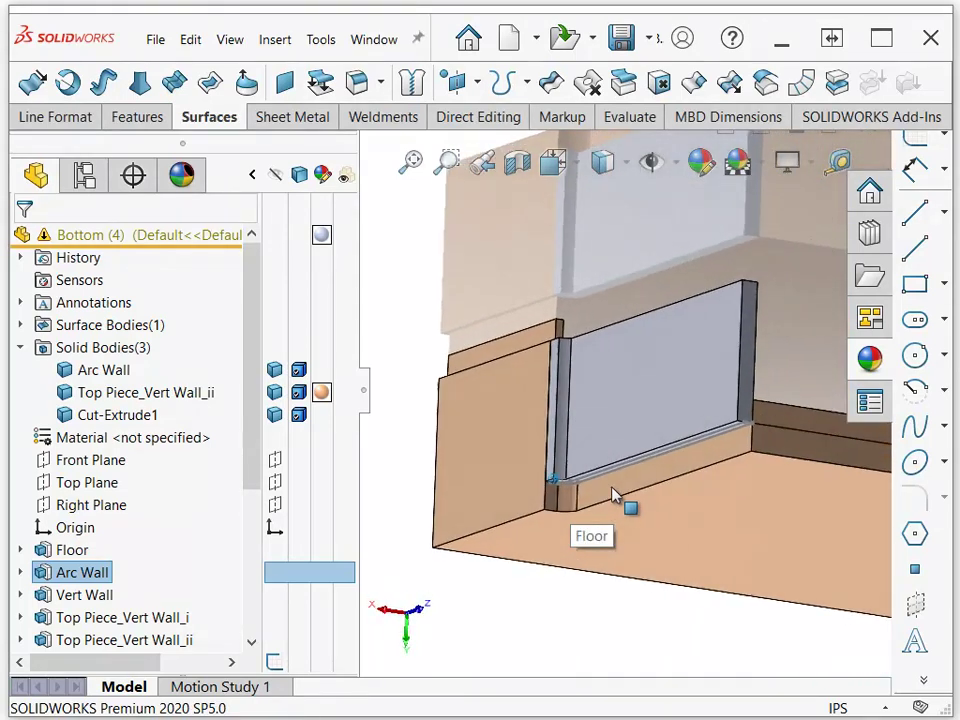
pyautogui.scroll(-5, 617, 497)
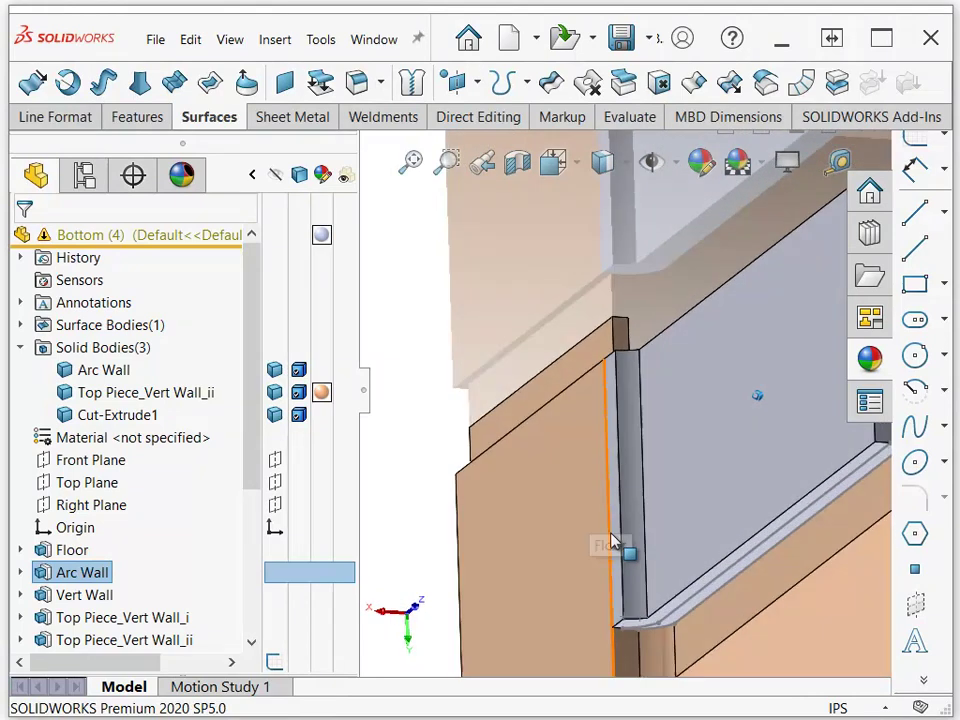
pyautogui.hotkey('ctrl', 'Up')
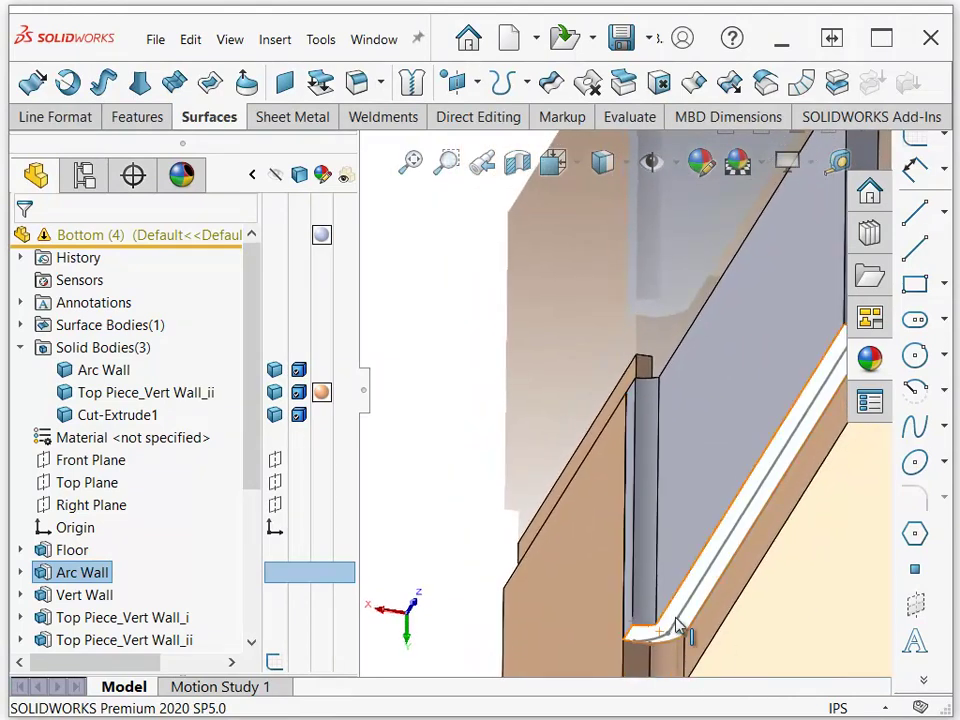
# Step: Extrude SKETCH Arc Wall as a boss with Up To Surface to the underside face of the floor, with Merge result enabled
pyautogui.click(689, 625)
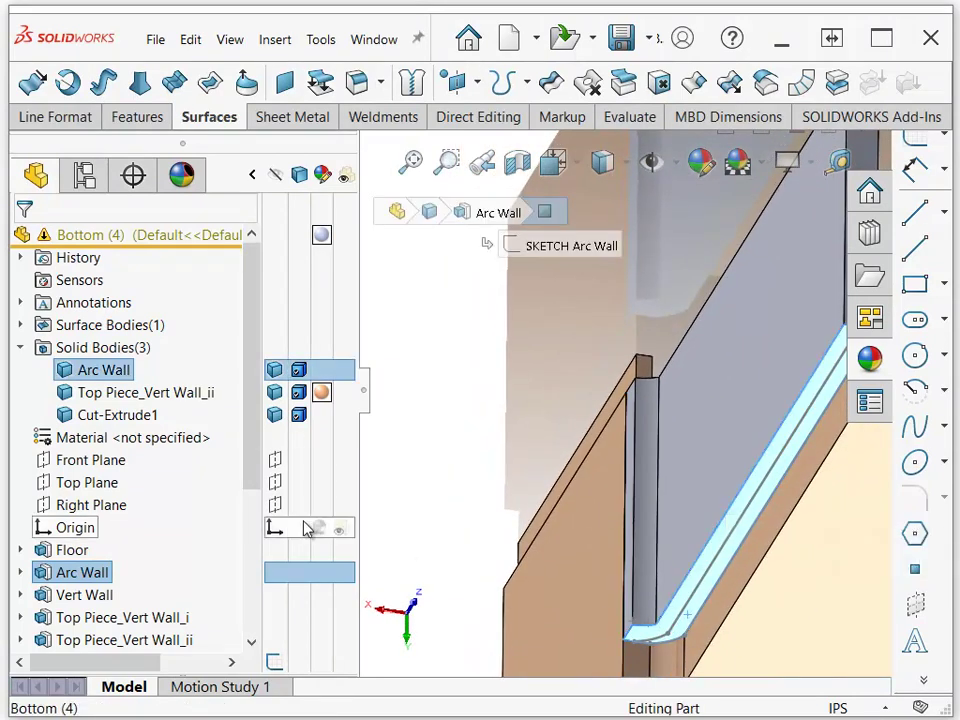
pyautogui.click(21, 572)
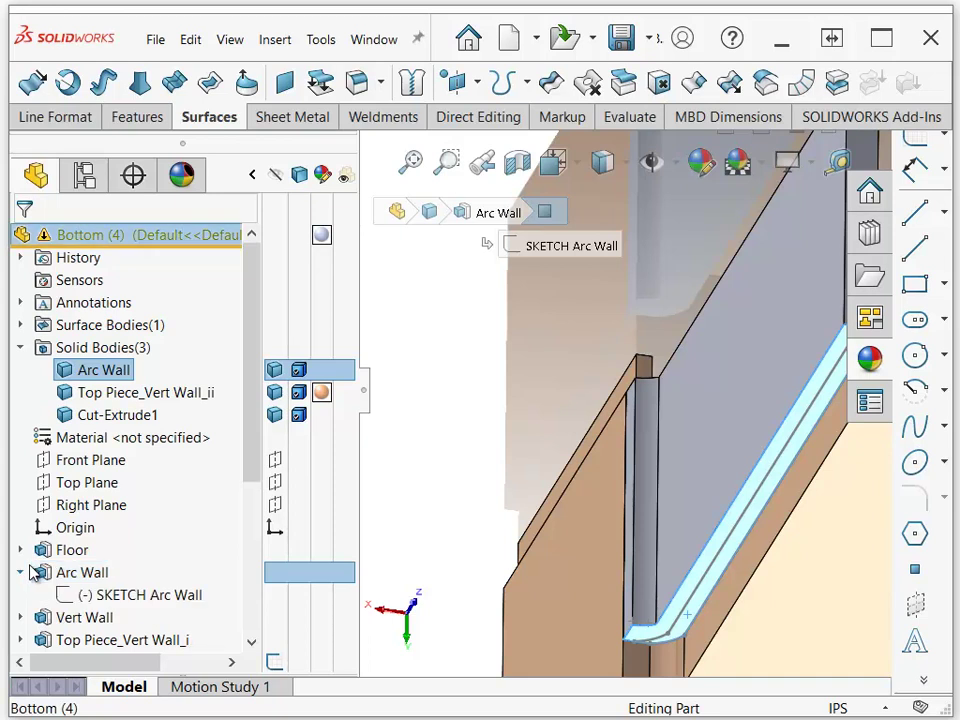
pyautogui.click(88, 595)
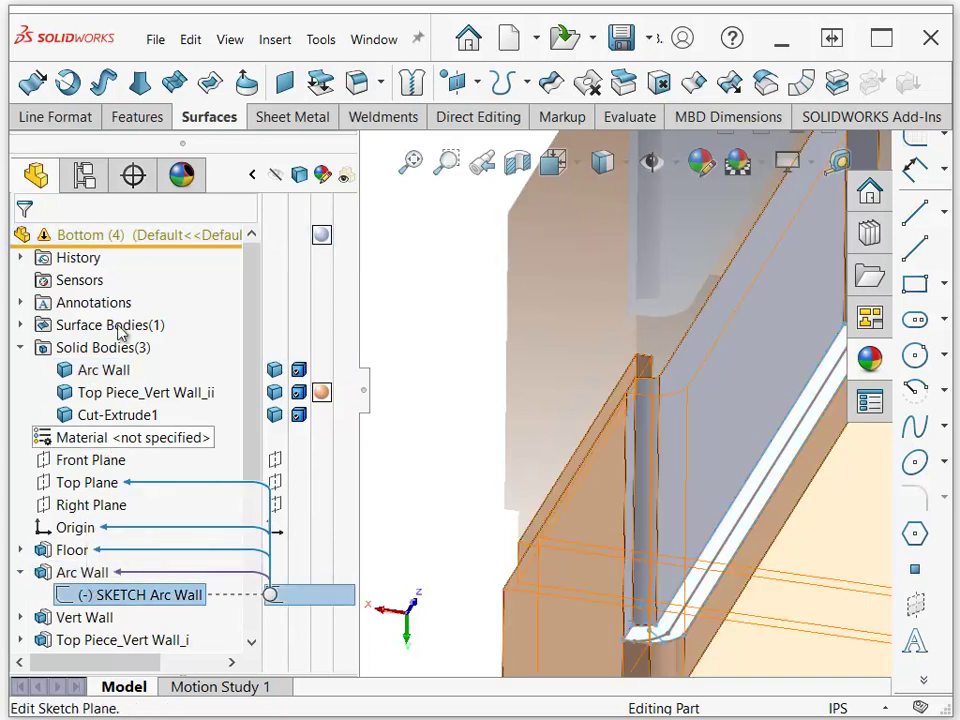
pyautogui.click(142, 118)
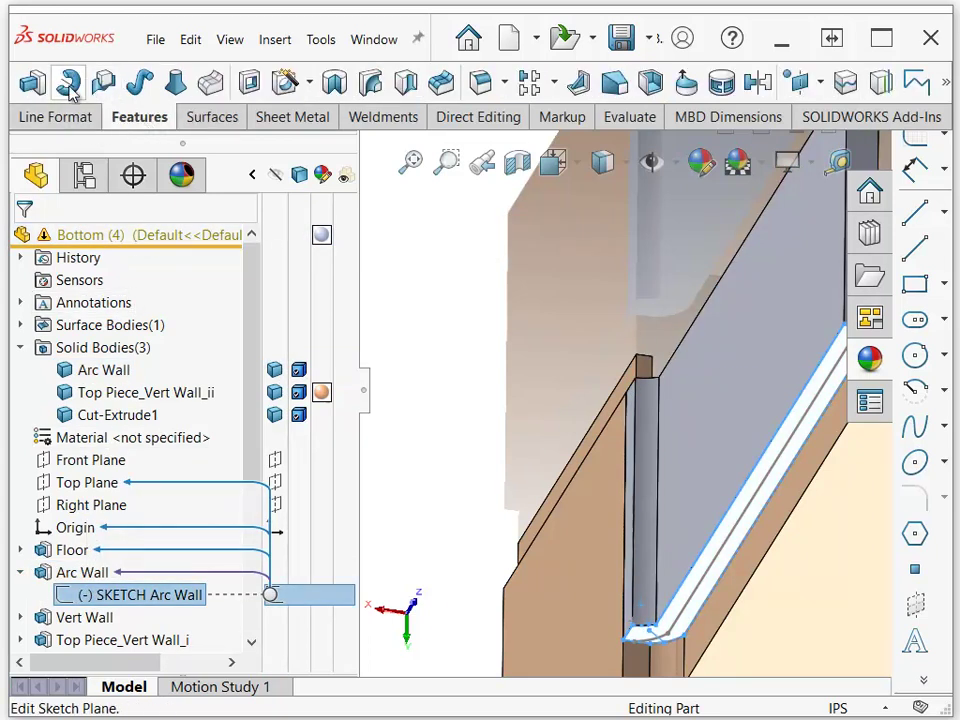
pyautogui.click(35, 88)
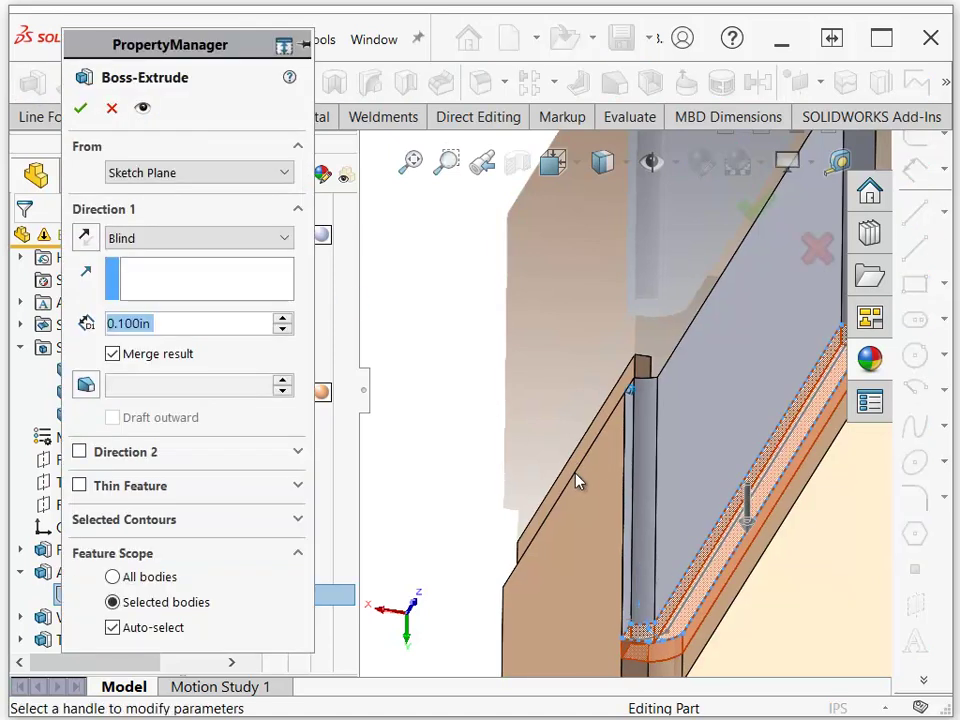
pyautogui.click(679, 534)
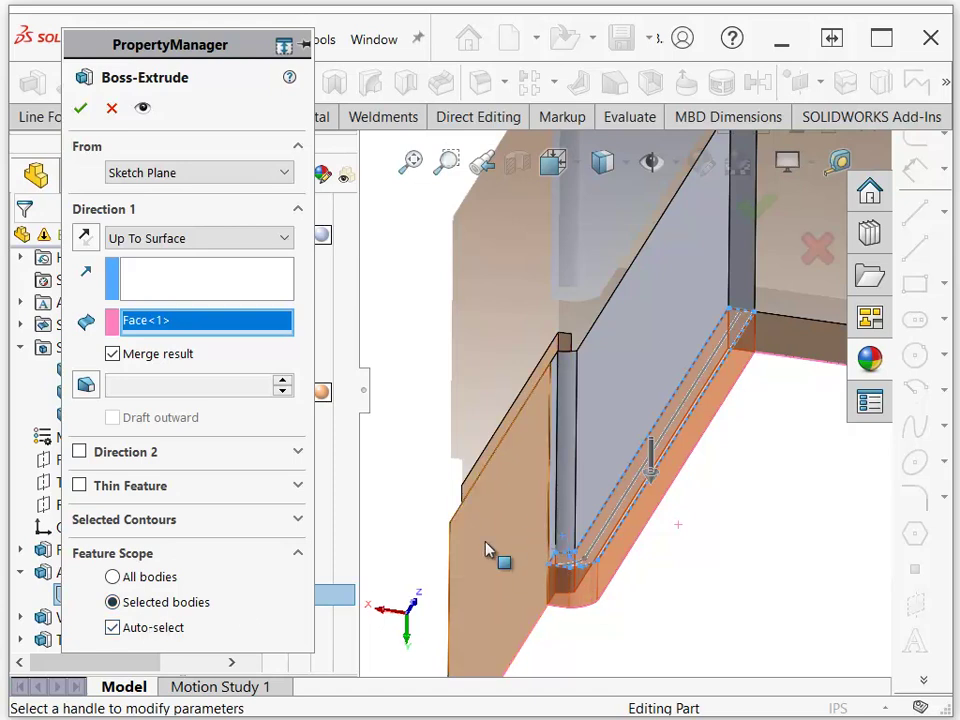
pyautogui.click(81, 108)
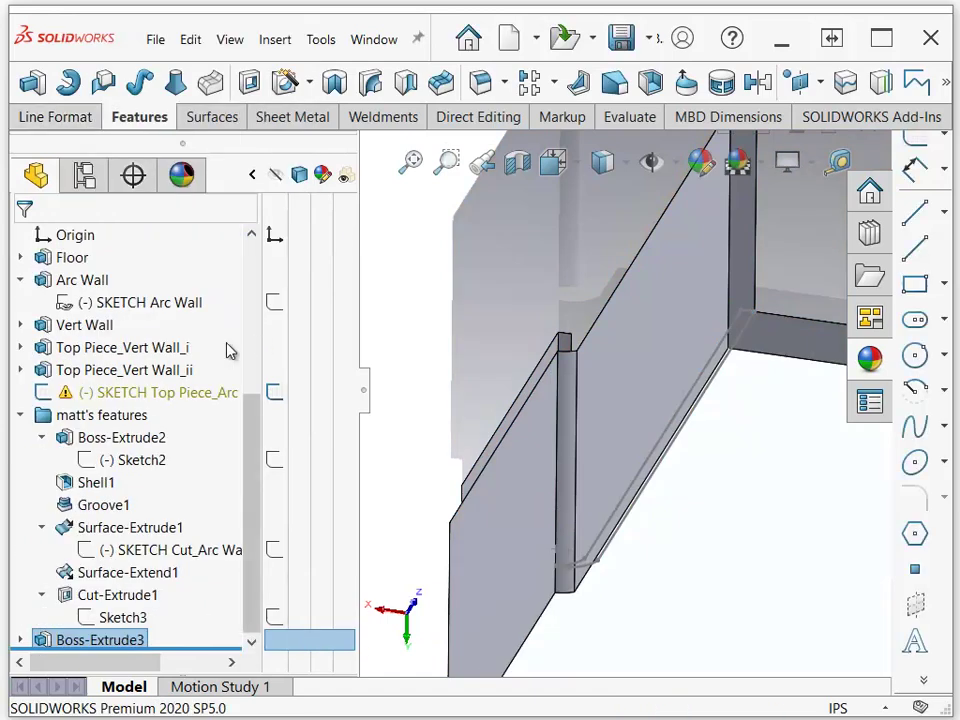
# Step: Check which geometry belongs to the Cut-Extrude1 and Boss-Extrude3 solid bodies, viewing the highlighted box from several sides
pyautogui.moveTo(261, 429); pyautogui.dragTo(250, 275)
pyautogui.click(112, 372)
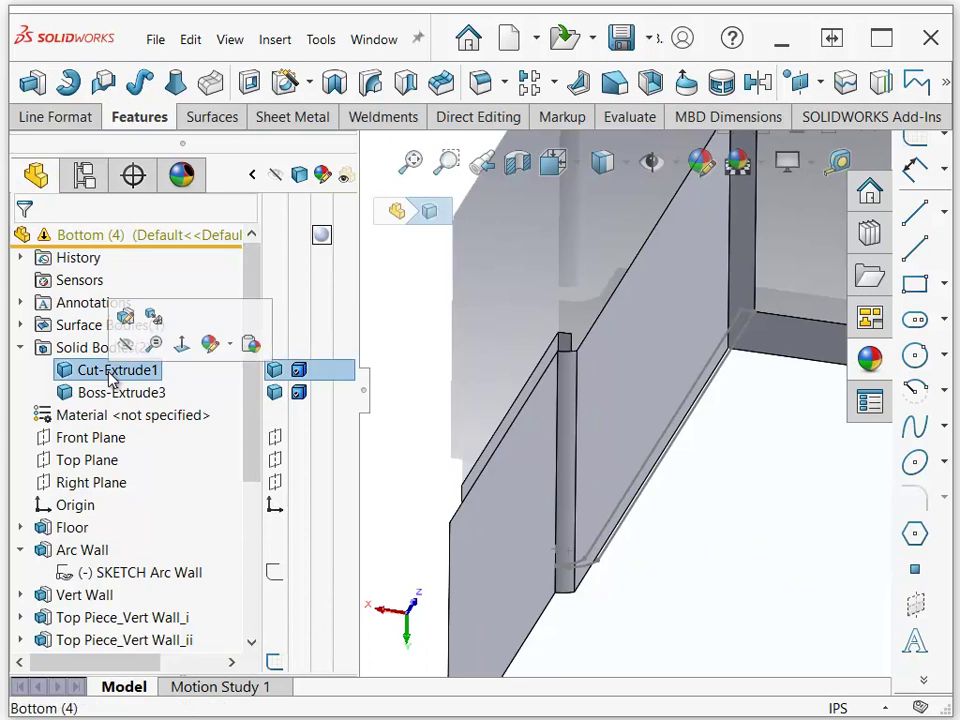
pyautogui.click(90, 392)
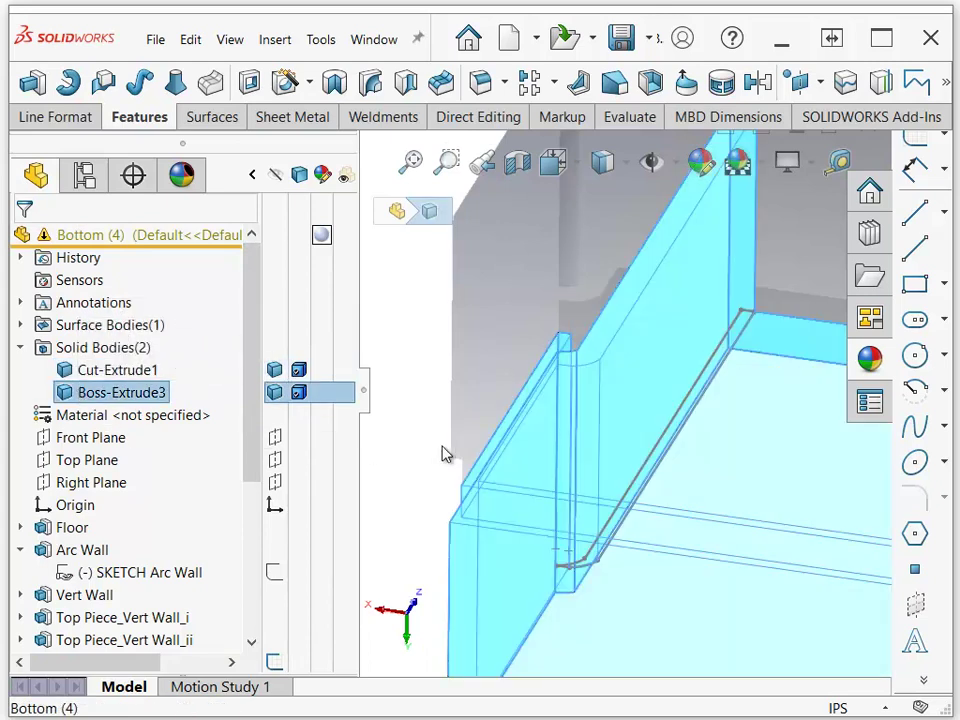
pyautogui.scroll(10, 502, 500)
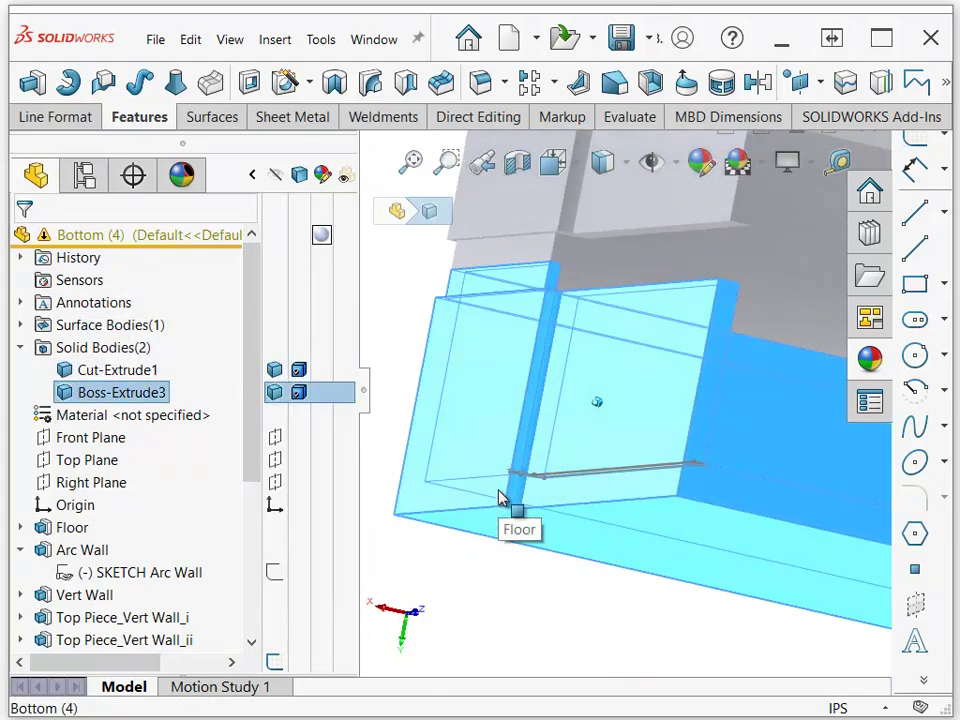
pyautogui.press('Left')
pyautogui.press('Left')
pyautogui.press('Left')
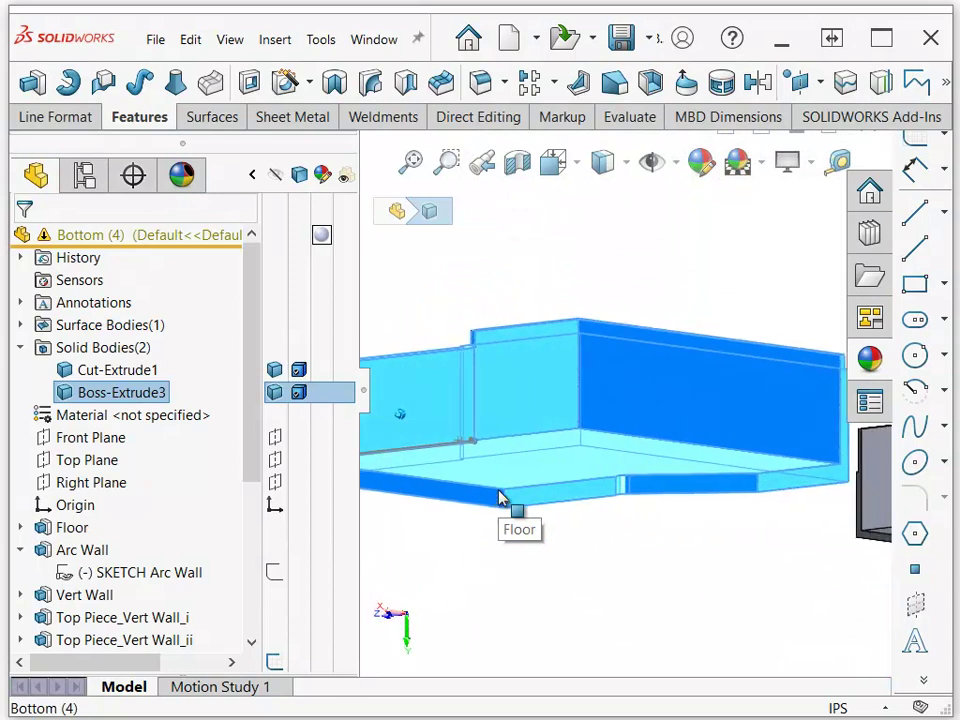
pyautogui.scroll(3, 498, 491)
pyautogui.moveTo(615, 520); pyautogui.dragTo(720, 535, button='middle')
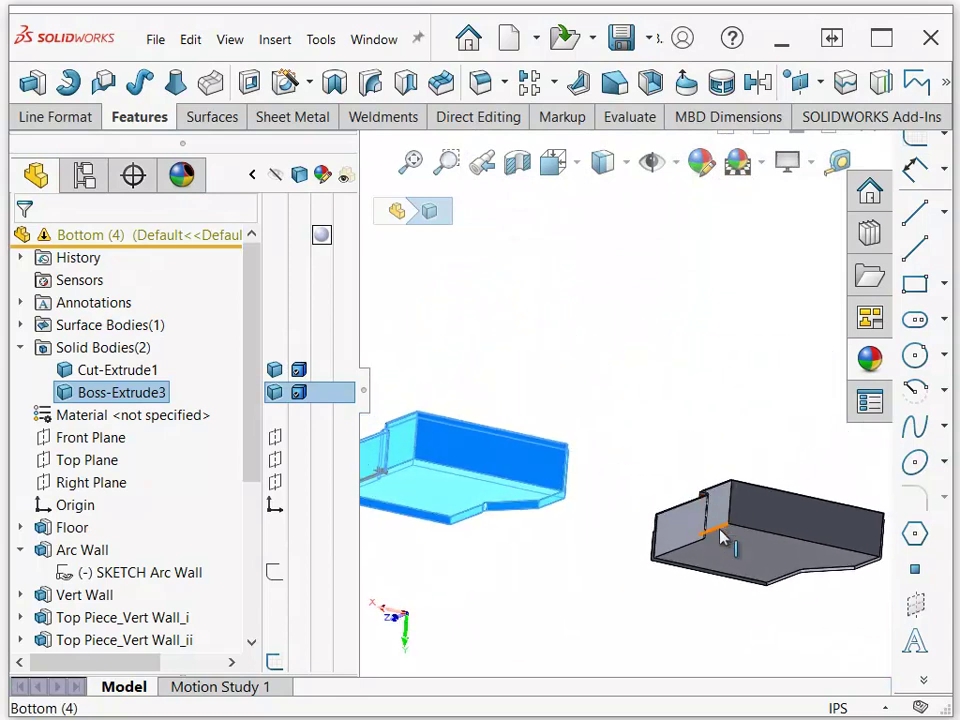
# Step: Compare the two box bodies side by side, then view the shelled box's interior up close
pyautogui.click(558, 571)
pyautogui.hotkey('ctrl', 'Right')
pyautogui.hotkey('ctrl', 'Right')
pyautogui.hotkey('ctrl', 'Right')
pyautogui.hotkey('ctrl', 'Down')
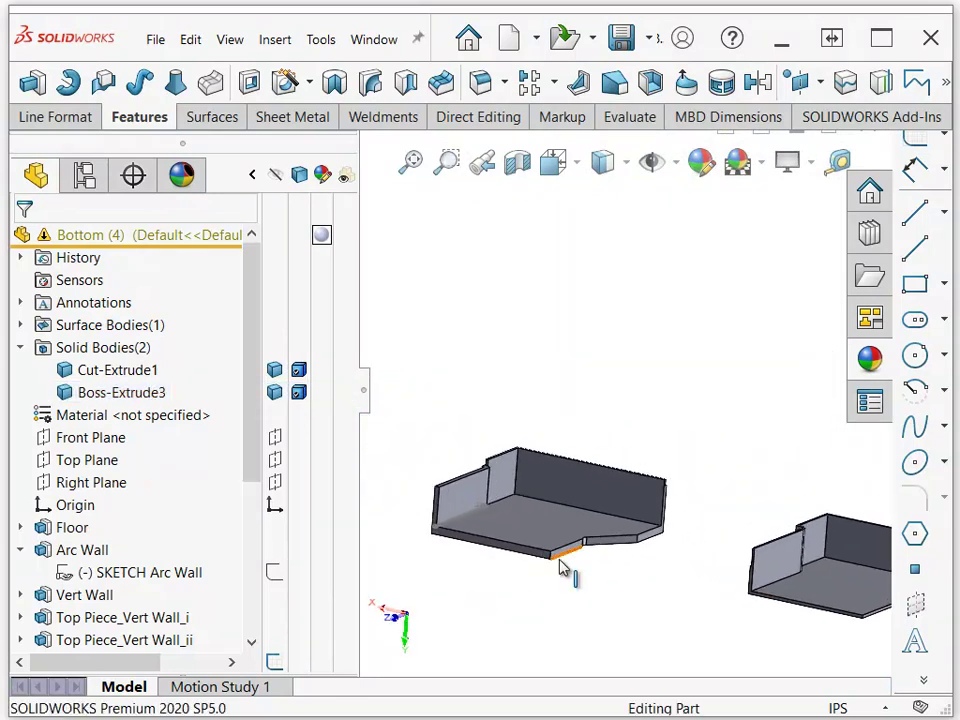
pyautogui.press('Up')
pyautogui.press('Up')
pyautogui.moveTo(548, 482); pyautogui.dragTo(567, 497, button='middle')
pyautogui.moveTo(590, 497); pyautogui.dragTo(711, 523, button='middle')
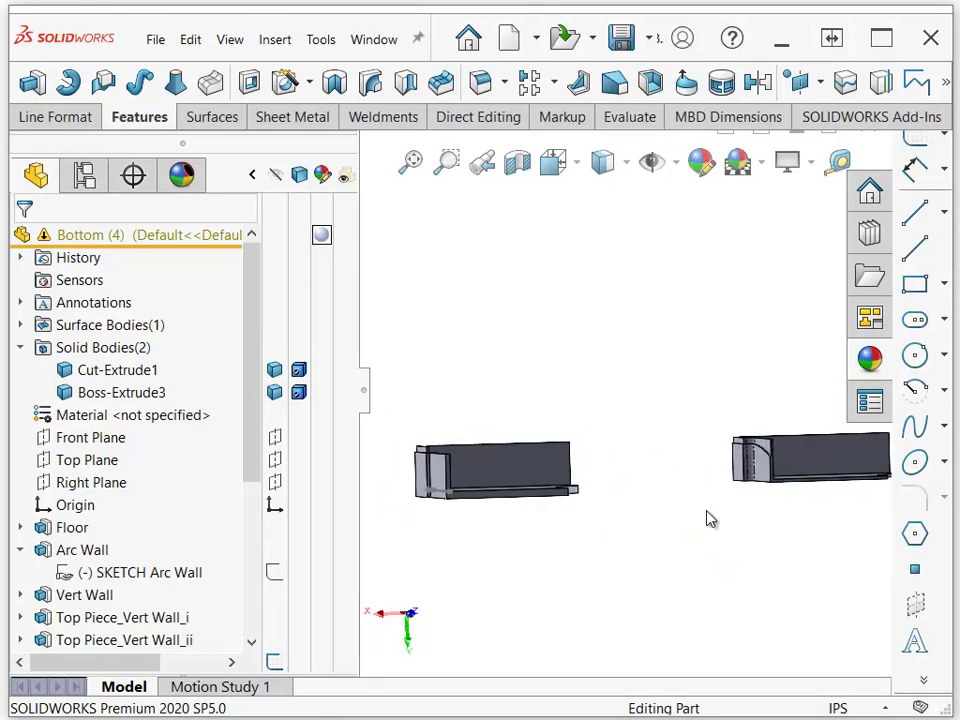
pyautogui.moveTo(521, 497); pyautogui.dragTo(752, 594, button='middle')
pyautogui.scroll(-5, 752, 594)
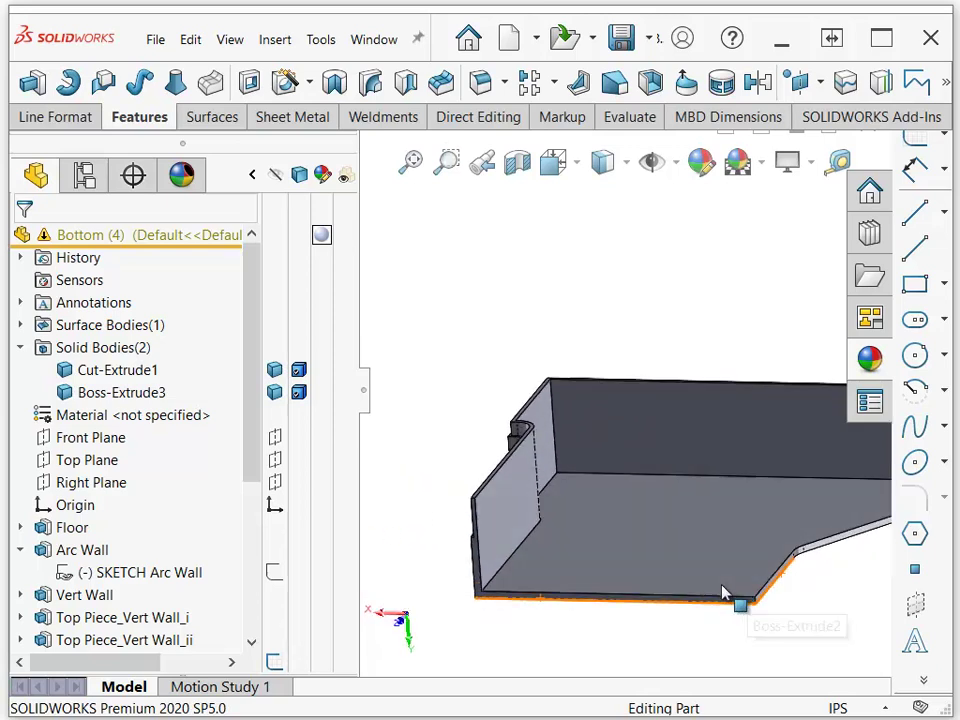
# Step: Edit the Shell1 feature and add the underside face of the box floor to its multi-thickness faces
pyautogui.click(671, 556)
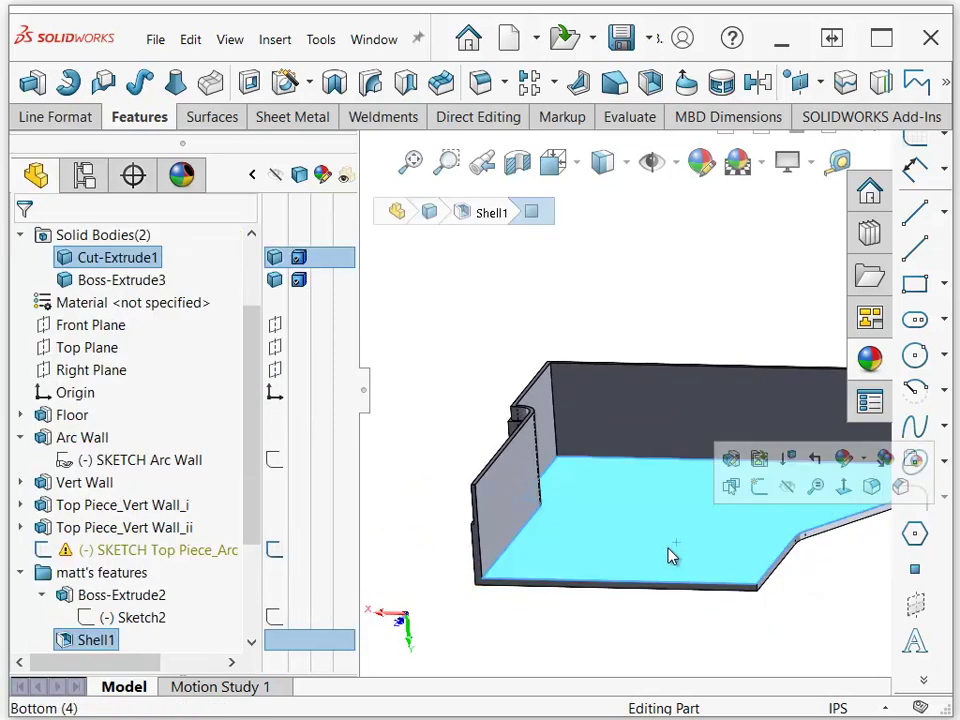
pyautogui.click(493, 645)
pyautogui.click(607, 566)
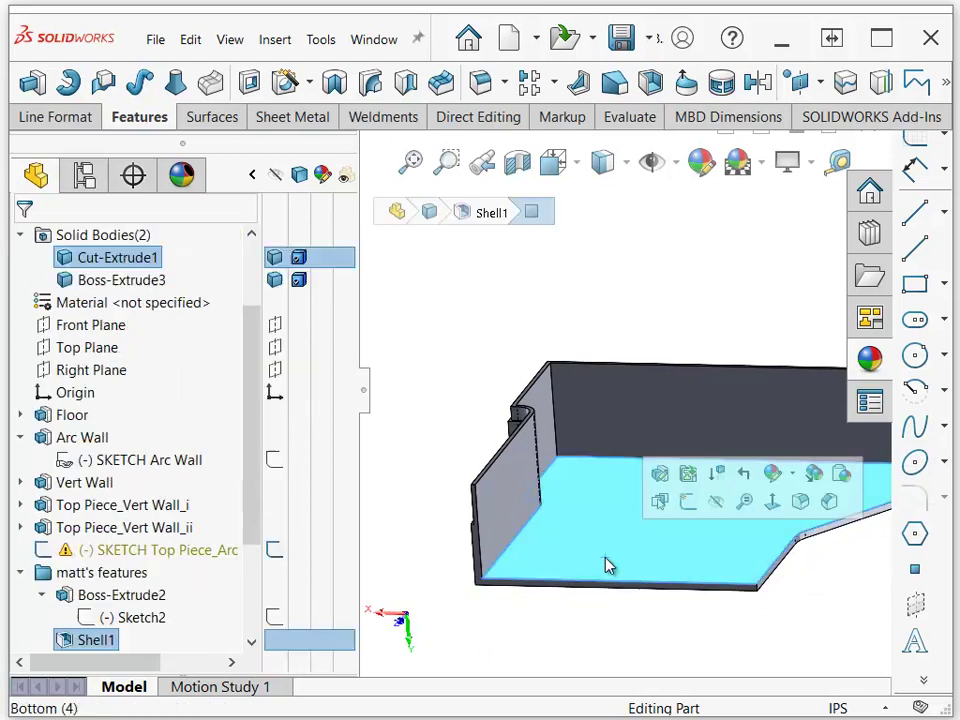
pyautogui.click(100, 638)
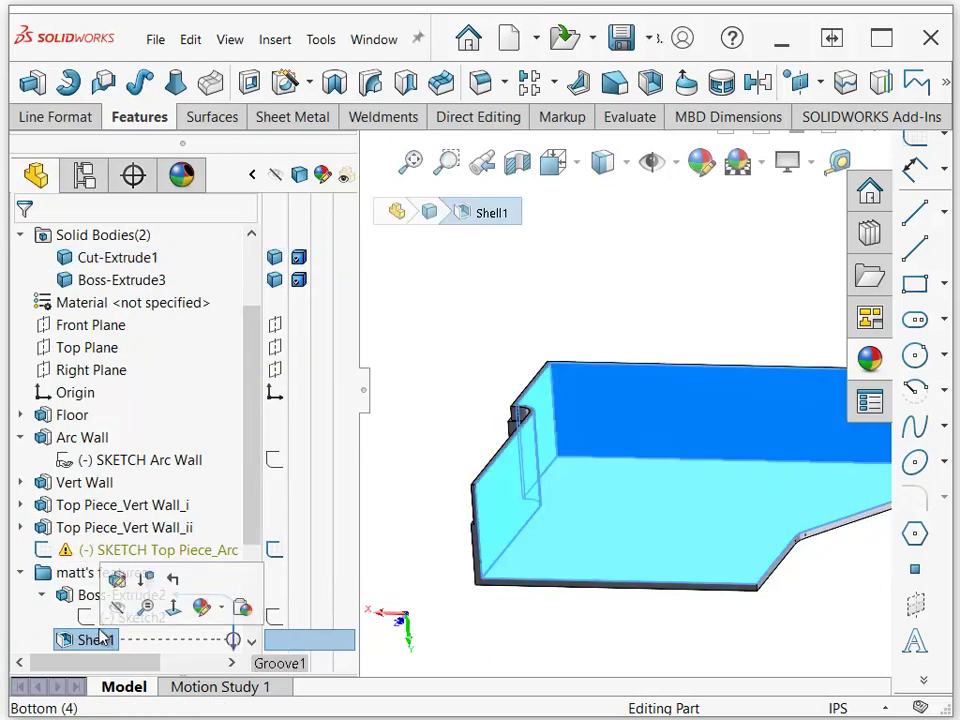
pyautogui.click(117, 578)
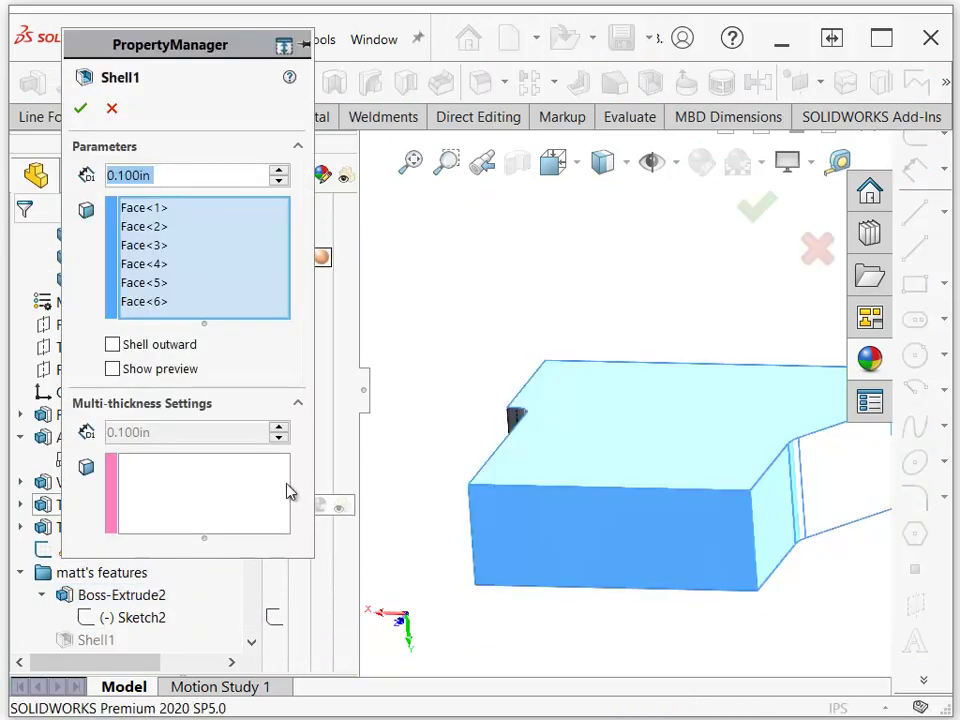
pyautogui.click(189, 506)
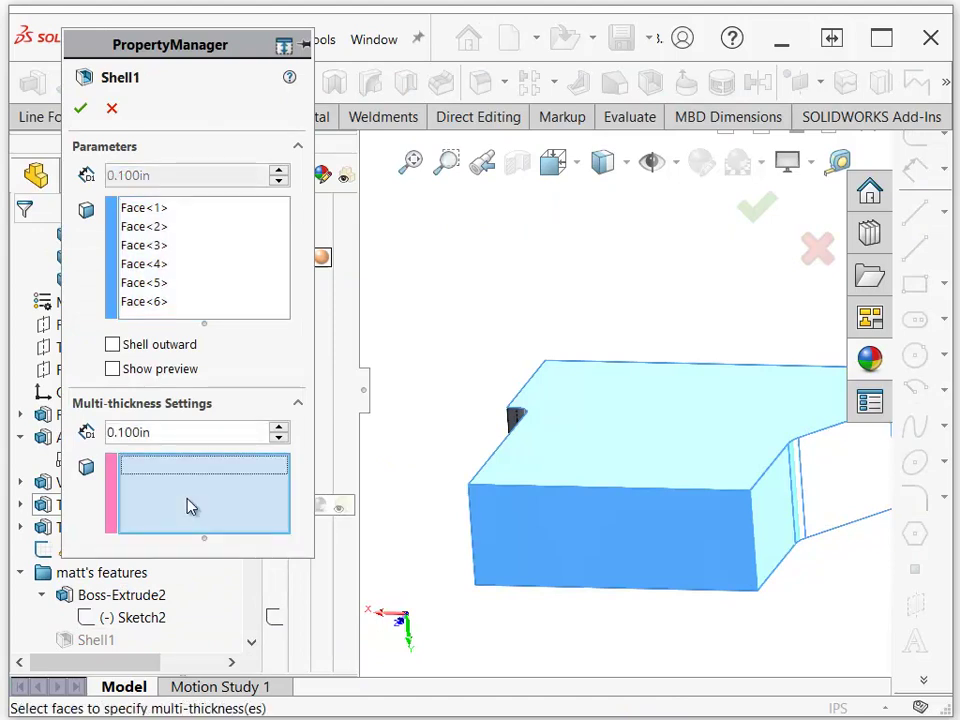
pyautogui.moveTo(500, 621); pyautogui.dragTo(529, 559, button='middle')
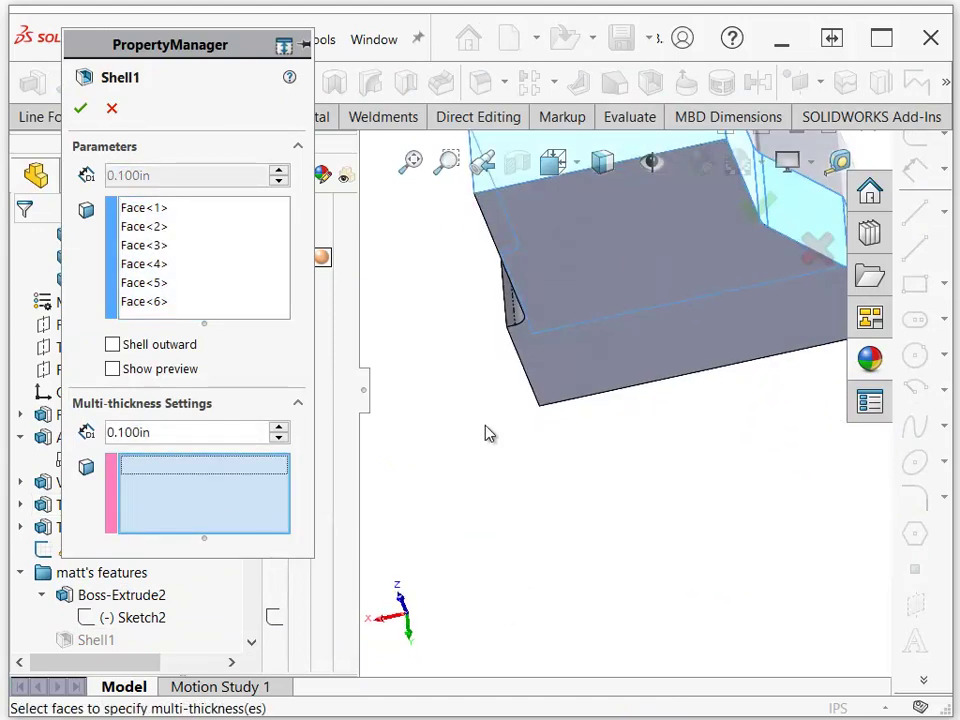
pyautogui.click(626, 359)
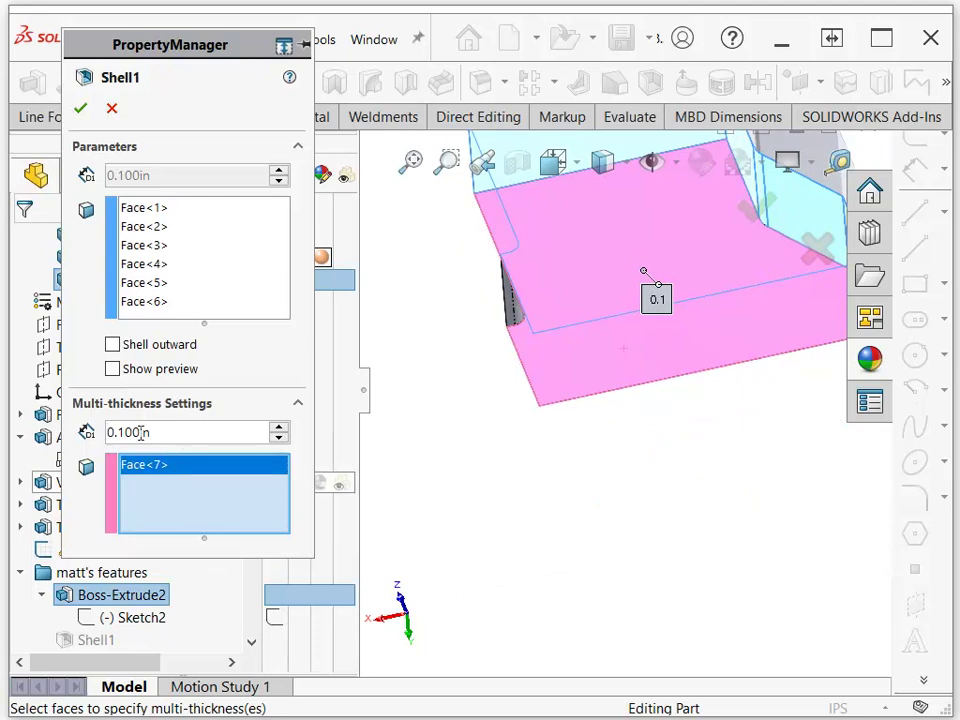
# Step: Set the multi-thickness value for the floor's underside face to 0.2 in and accept the shell edit
pyautogui.press('BackSpace')
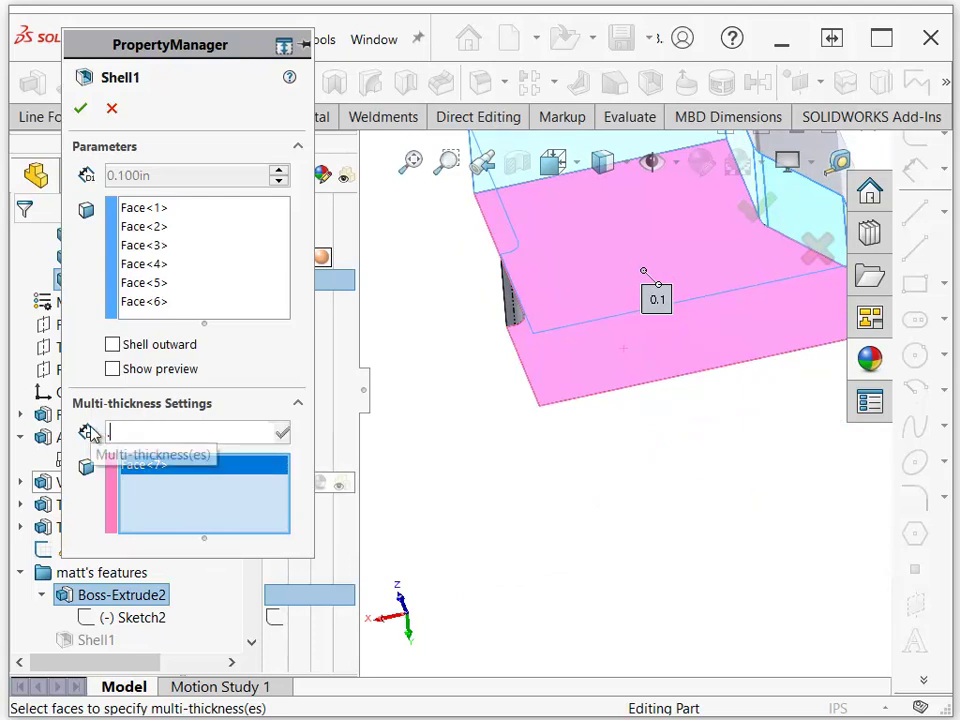
pyautogui.write('.2')
pyautogui.press('Return')
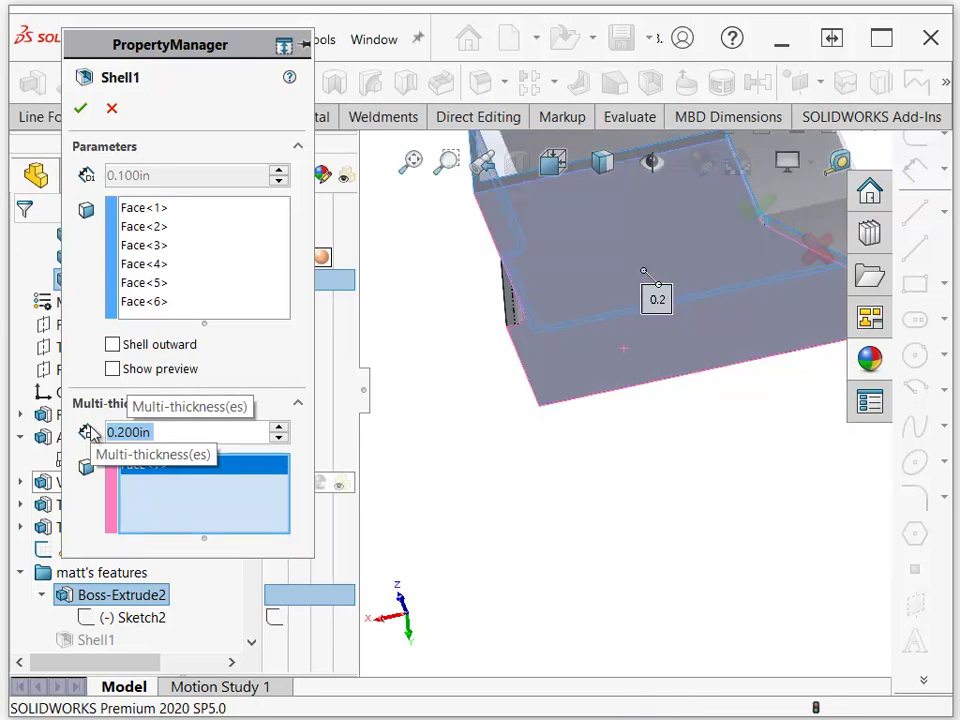
pyautogui.click(459, 454)
# Step: Examine the floor thickness against the side walls of the shelled box from the open end and from above
pyautogui.moveTo(459, 454); pyautogui.dragTo(677, 433, button='middle')
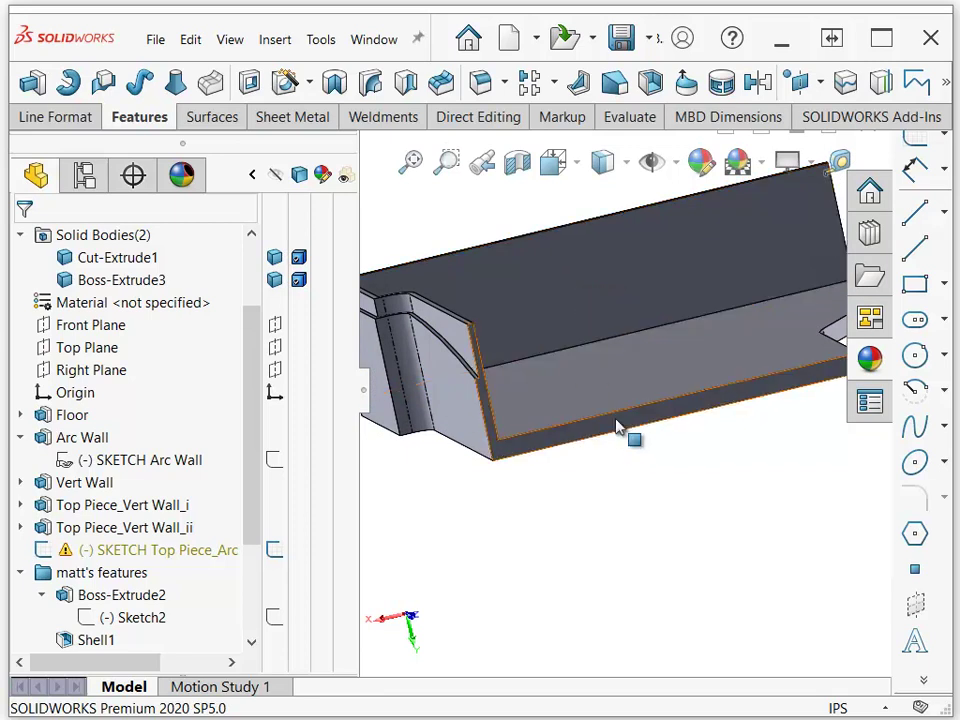
pyautogui.scroll(-1, 620, 421)
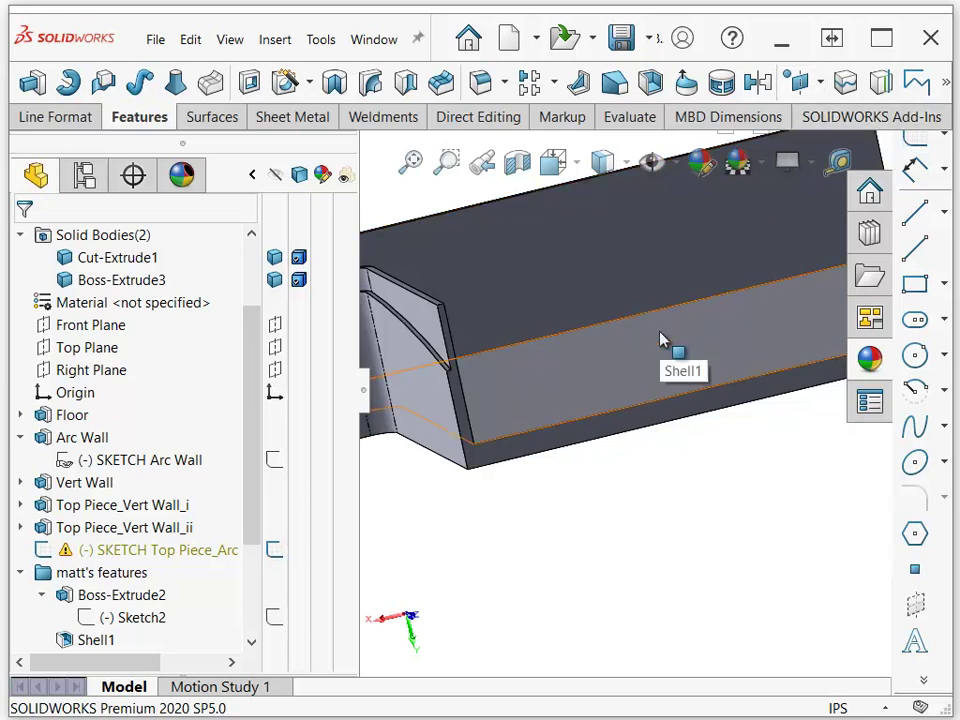
pyautogui.press('Down')
pyautogui.press('Down')
pyautogui.press('Down')
pyautogui.press('Down')
pyautogui.press('Down')
pyautogui.press('Down')
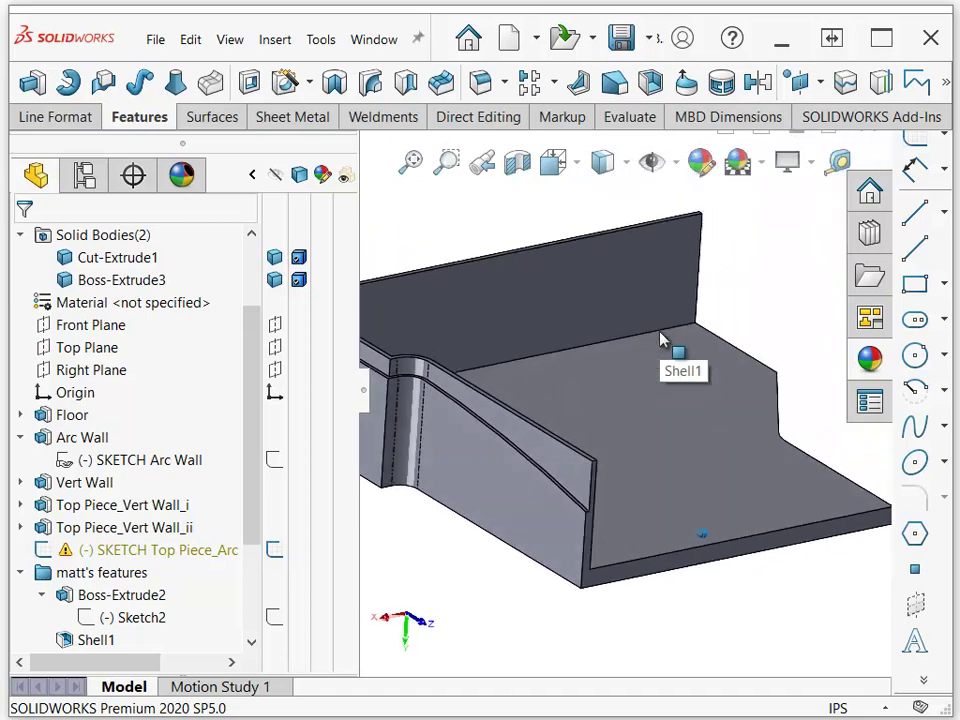
pyautogui.press('Right')
pyautogui.press('Right')
pyautogui.press('Right')
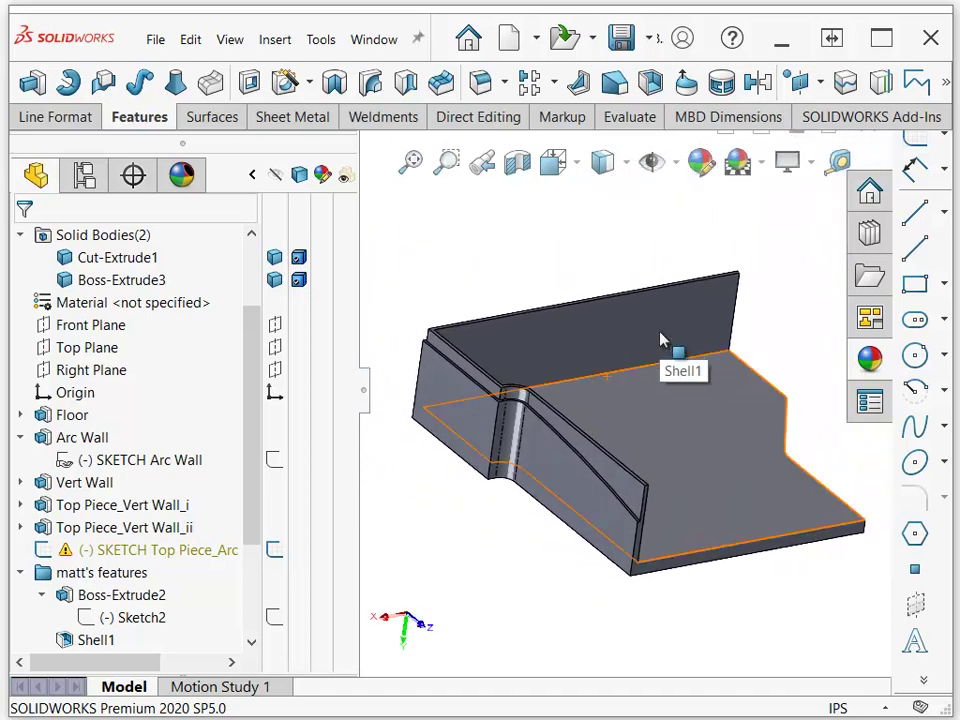